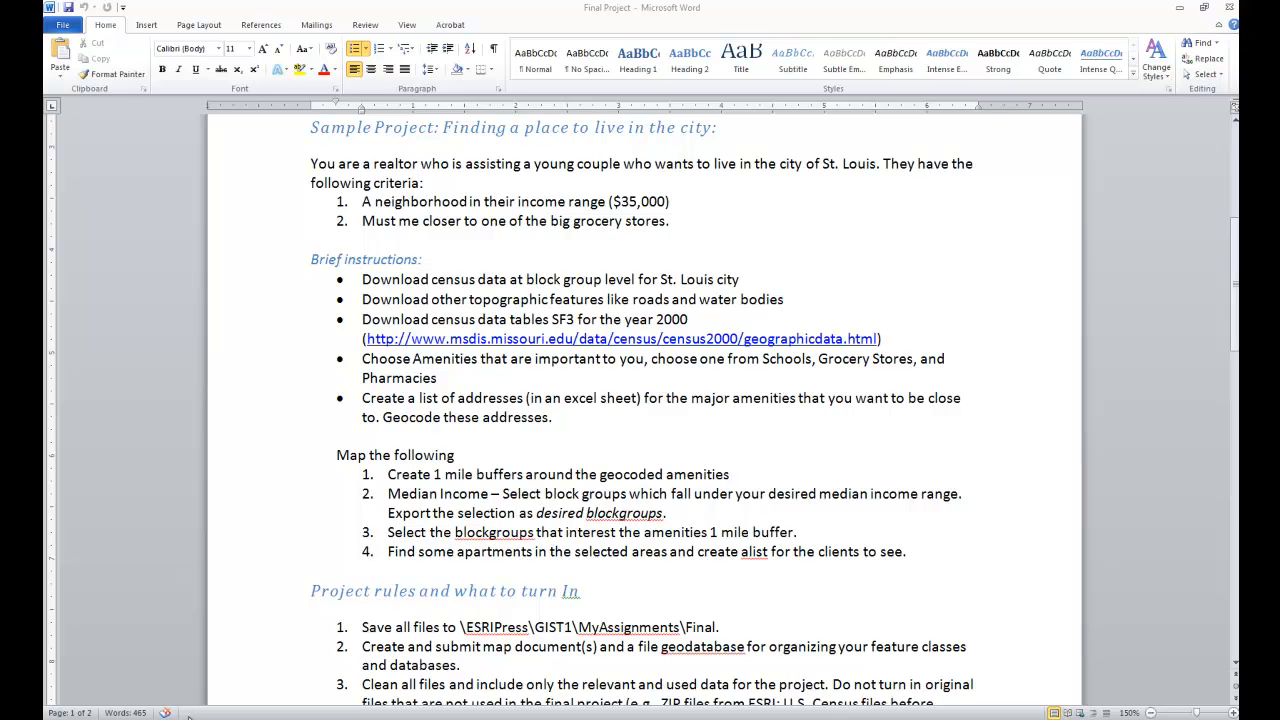
Step: Switch to the browser's Census 2000 TIGER/Line download site, return to the state selection page and submit Missouri
{"action": "left_click", "coordinate": [194, 717]}
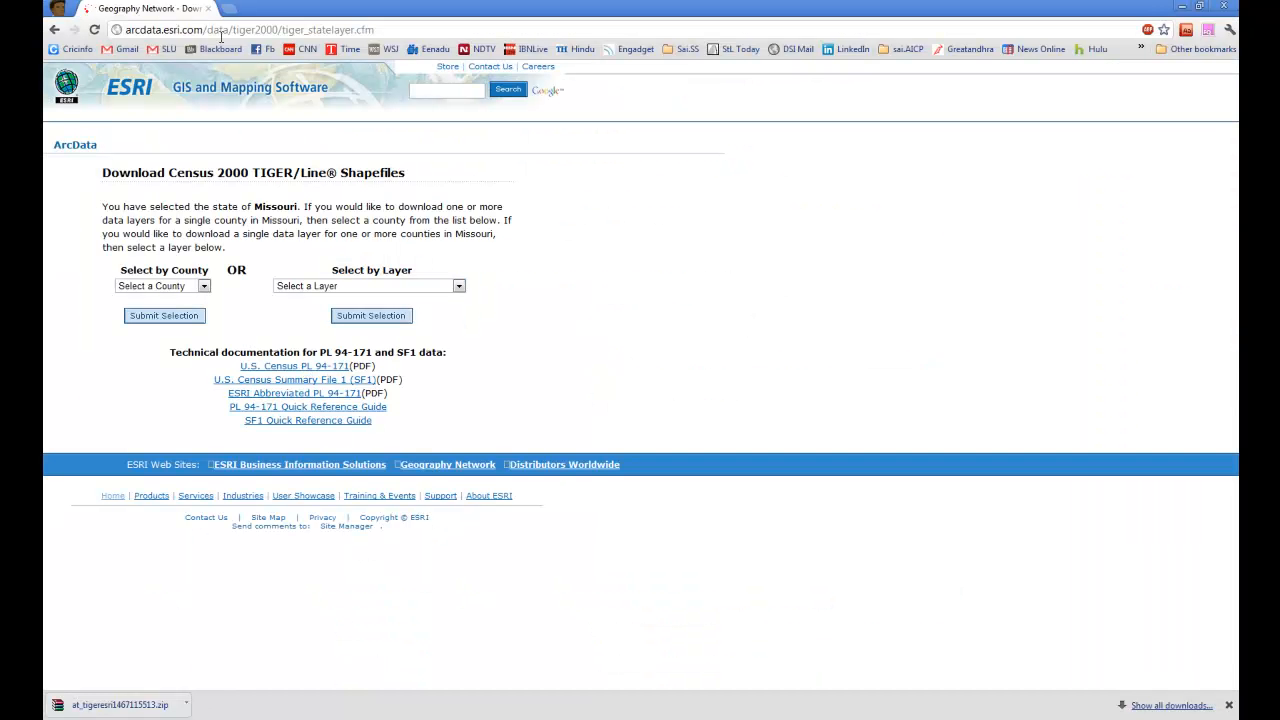
{"action": "left_click", "coordinate": [203, 287]}
{"action": "left_click", "coordinate": [246, 270]}
{"action": "left_click", "coordinate": [60, 30]}
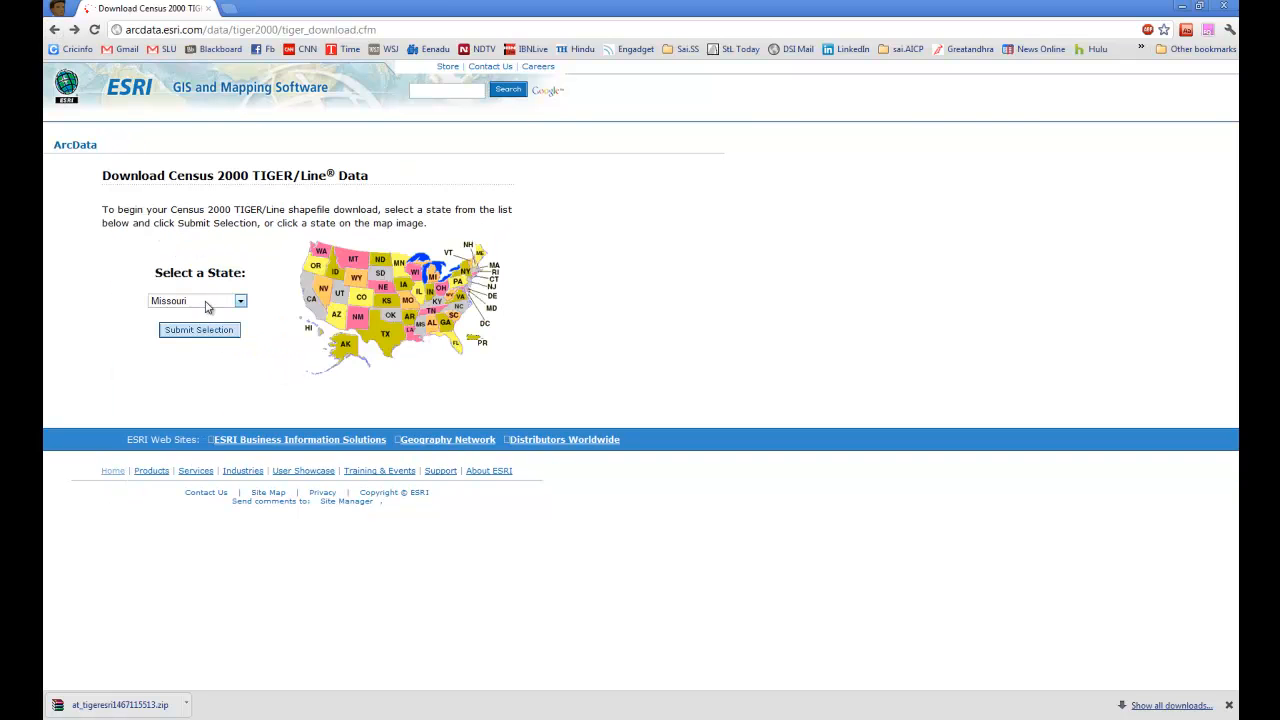
{"action": "left_click", "coordinate": [205, 331]}
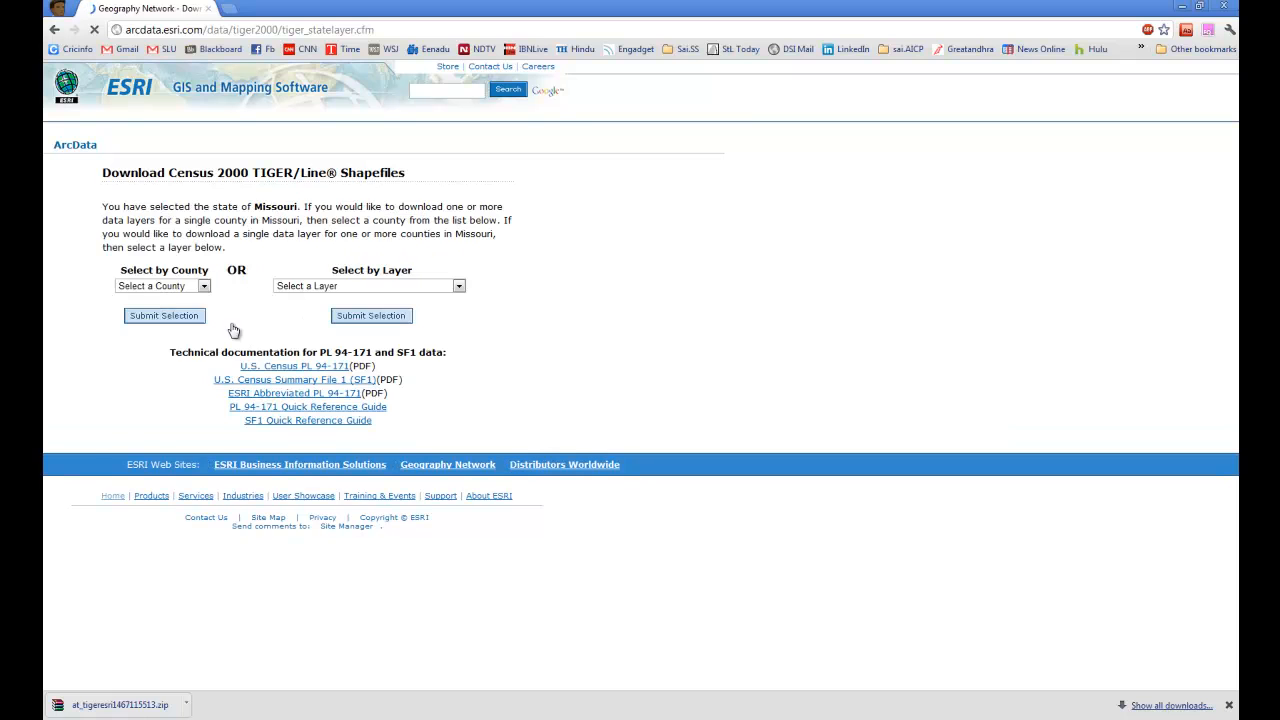
Step: Choose St. Louis City as the county and submit the selection
{"action": "left_click", "coordinate": [190, 288]}
{"action": "scroll", "coordinate": [163, 480], "scroll_direction": "down", "scroll_amount": 15}
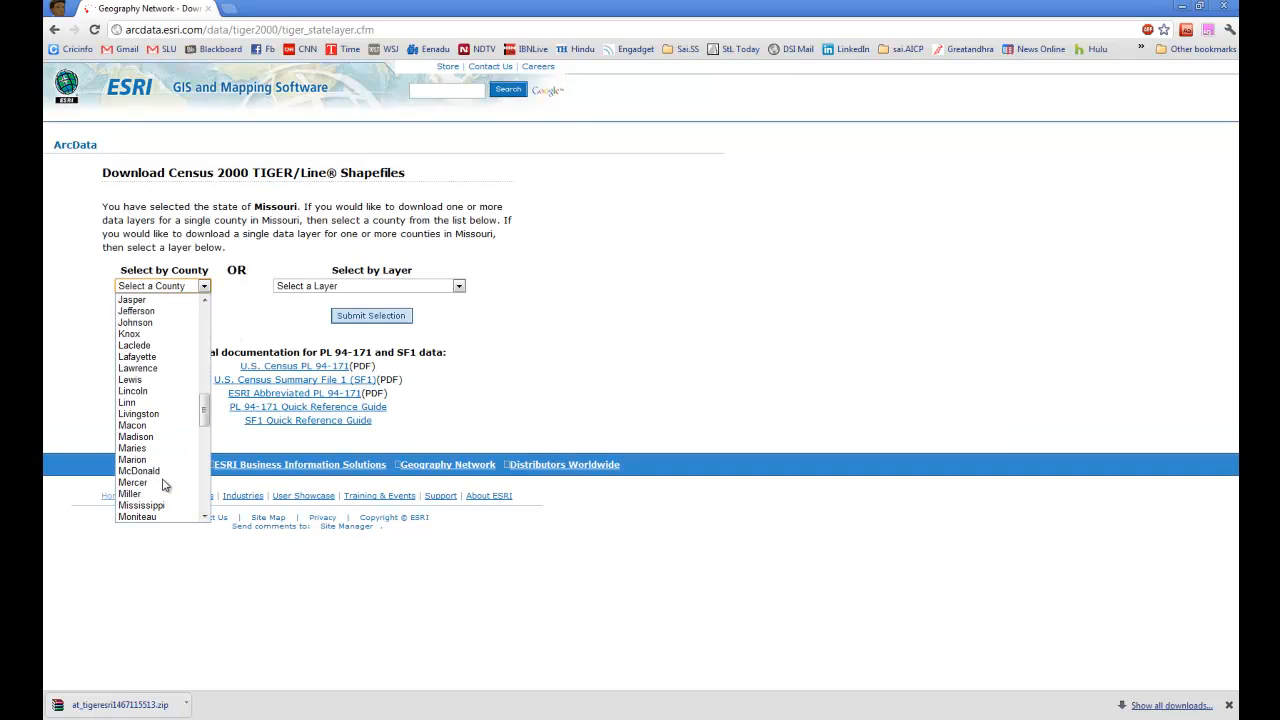
{"action": "scroll", "coordinate": [165, 485], "scroll_direction": "down", "scroll_amount": 6}
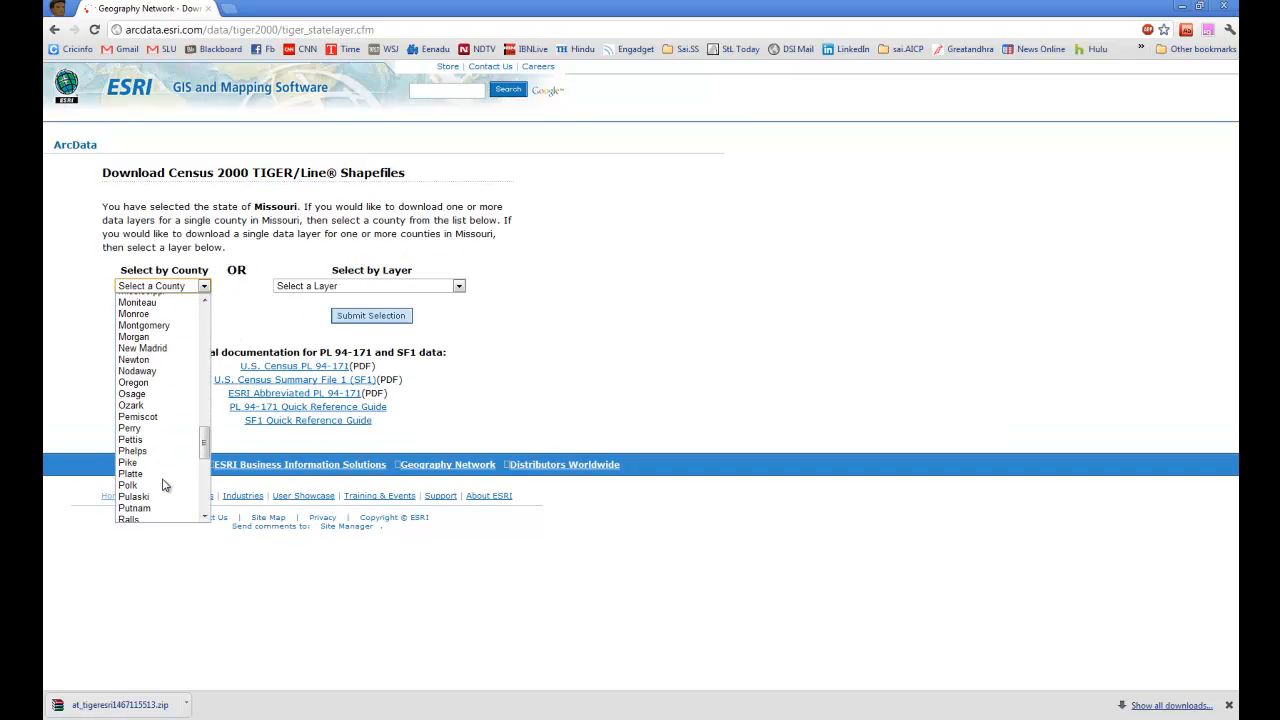
{"action": "scroll", "coordinate": [165, 485], "scroll_direction": "down", "scroll_amount": 3}
{"action": "left_click", "coordinate": [164, 478]}
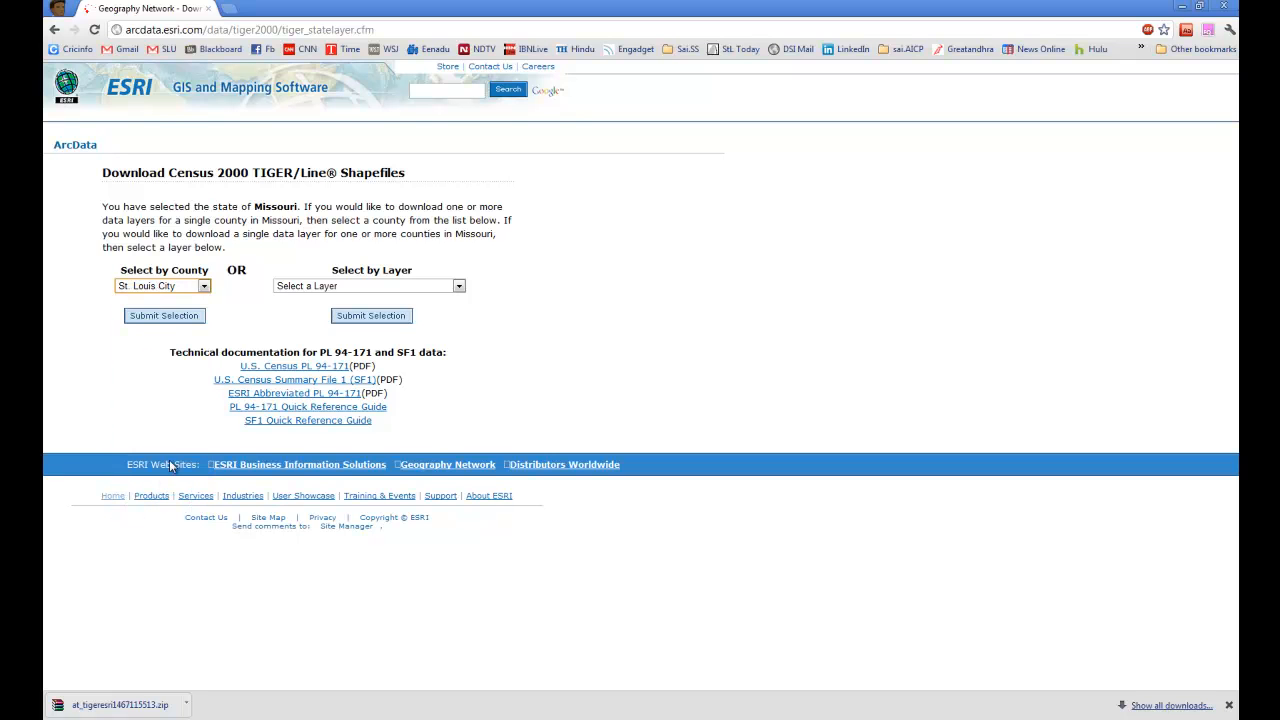
{"action": "left_click", "coordinate": [160, 316]}
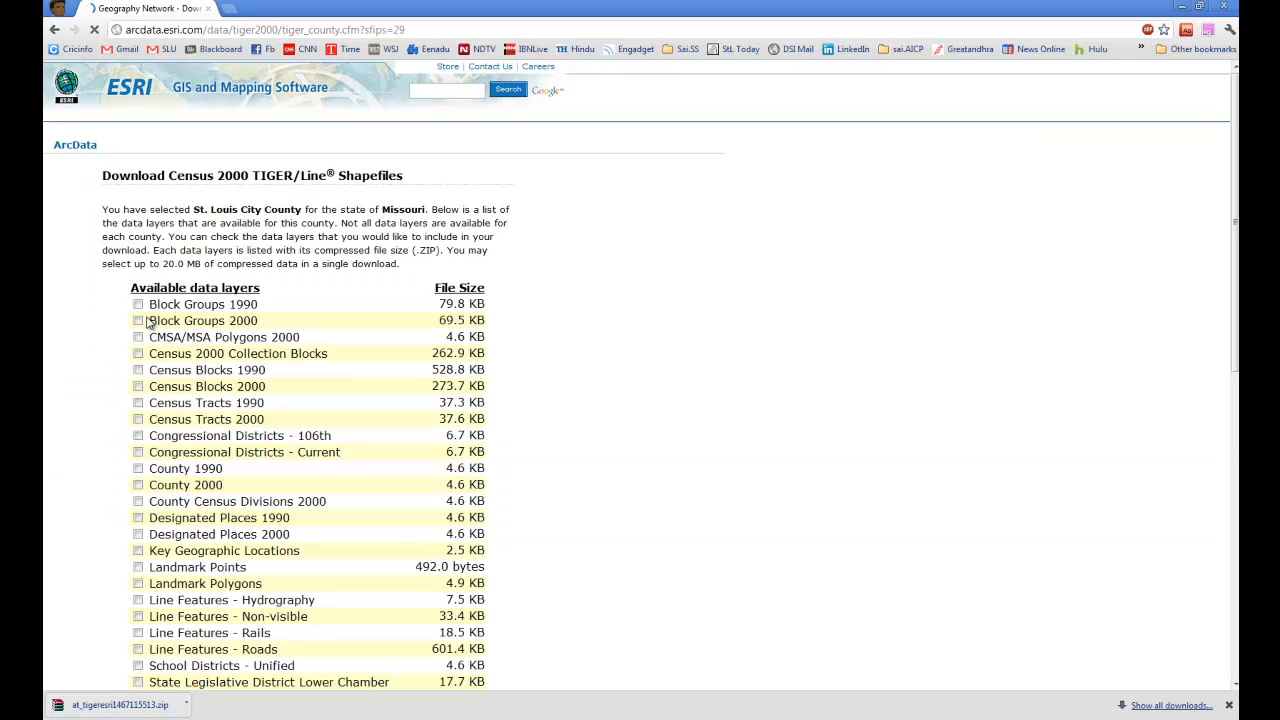
Step: Select the Census Tracts 2000, Landmark Polygons, Line Features - Roads and Water Polygons data layers
{"action": "scroll", "coordinate": [122, 383], "scroll_direction": "down", "scroll_amount": 3}
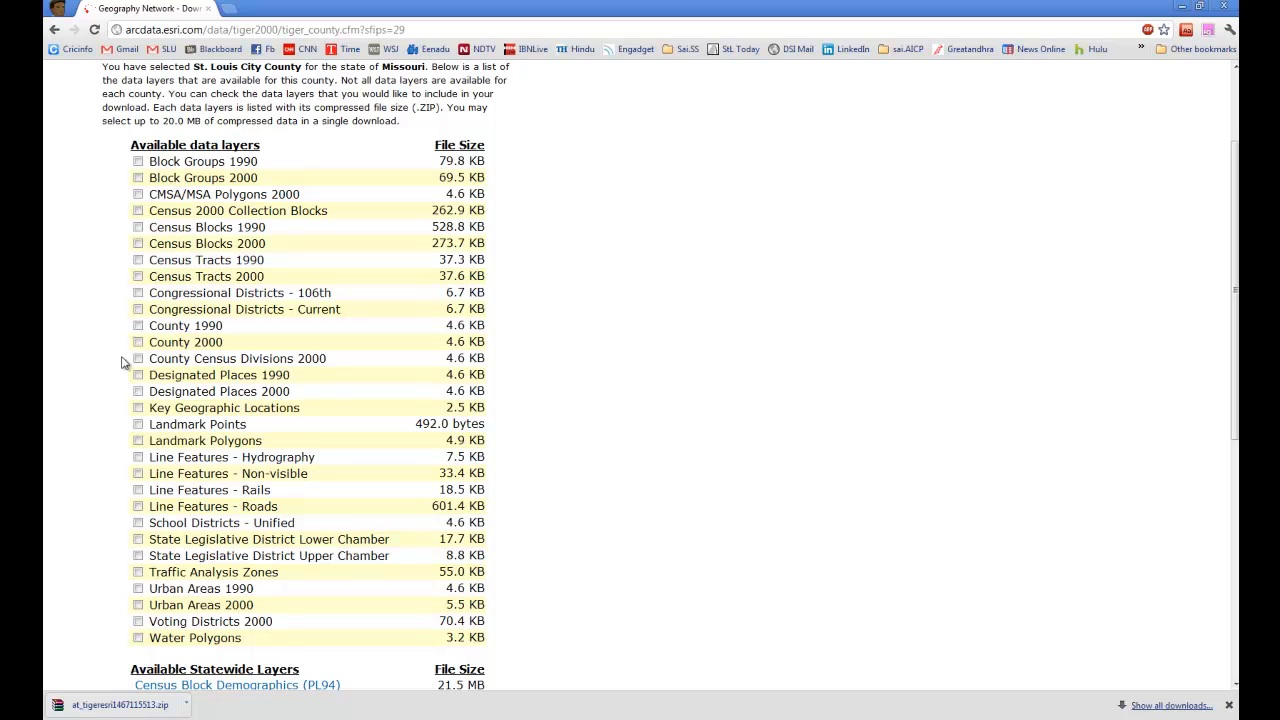
{"action": "left_click", "coordinate": [138, 276]}
{"action": "scroll", "coordinate": [127, 320], "scroll_direction": "down", "scroll_amount": 7}
{"action": "scroll", "coordinate": [178, 297], "scroll_direction": "up", "scroll_amount": 4}
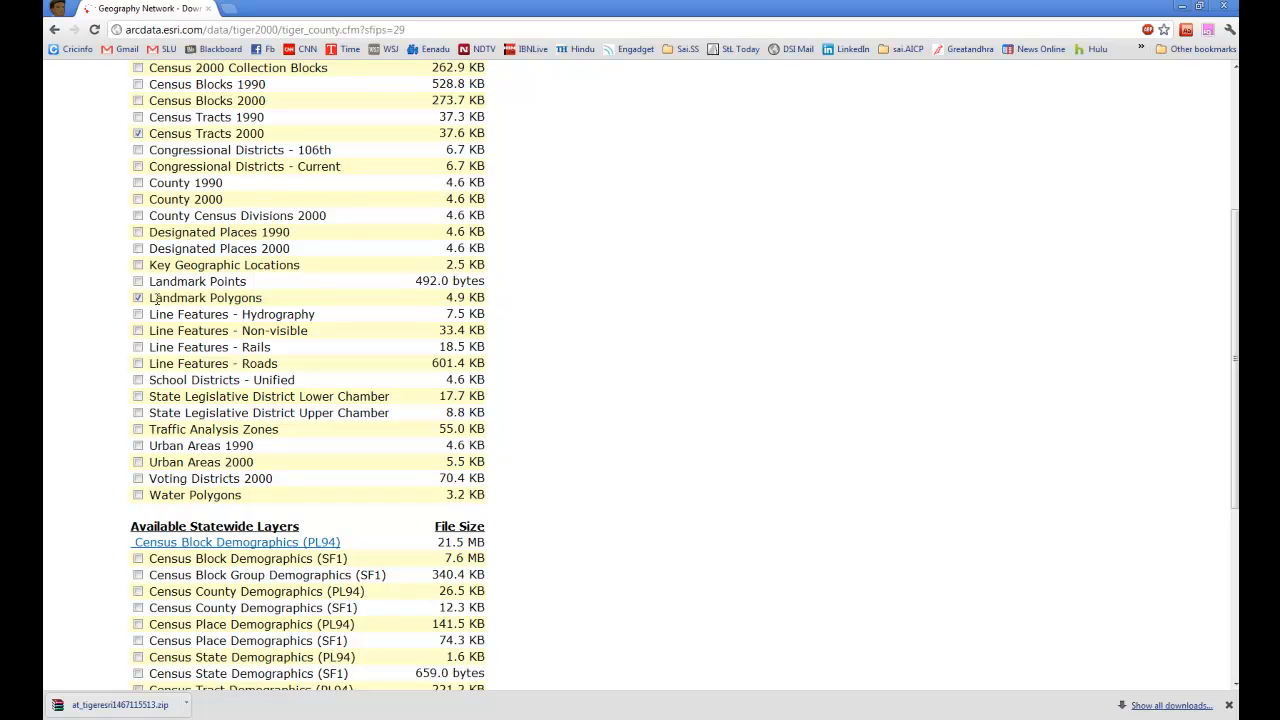
{"action": "left_click", "coordinate": [138, 364]}
{"action": "left_click", "coordinate": [138, 495]}
Step: Add the statewide Census Tract Demographics (PL94) and (SF1) layers and proceed to the download
{"action": "scroll", "coordinate": [441, 426], "scroll_direction": "down", "scroll_amount": 2}
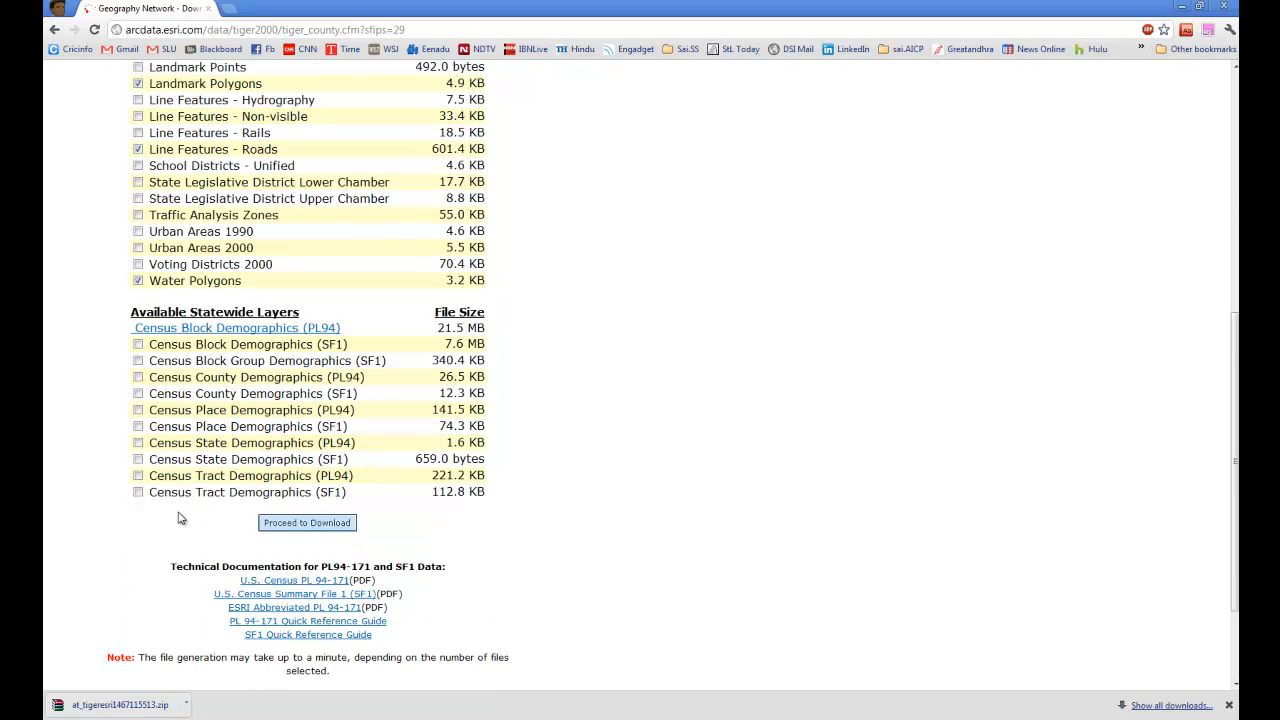
{"action": "left_click", "coordinate": [138, 477]}
{"action": "left_click", "coordinate": [138, 492]}
{"action": "left_click", "coordinate": [317, 524]}
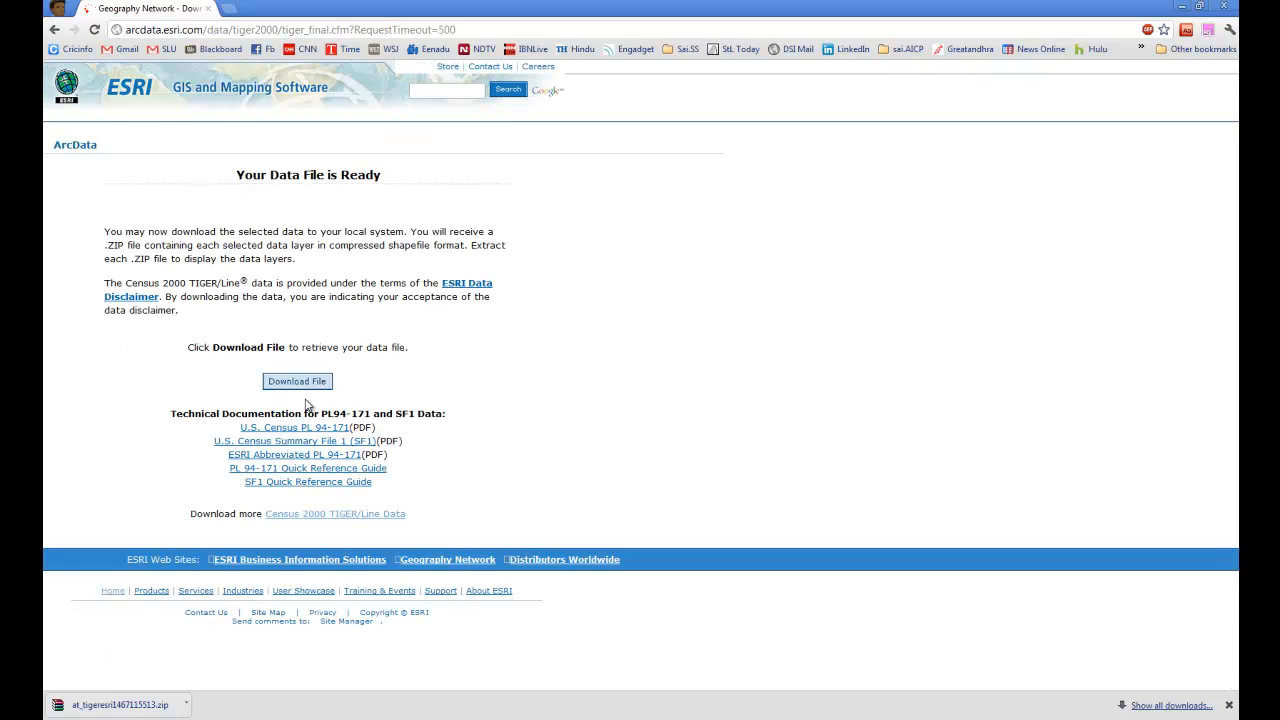
Step: Download the prepared data file and show the new zip archive in its folder
{"action": "left_click", "coordinate": [294, 383]}
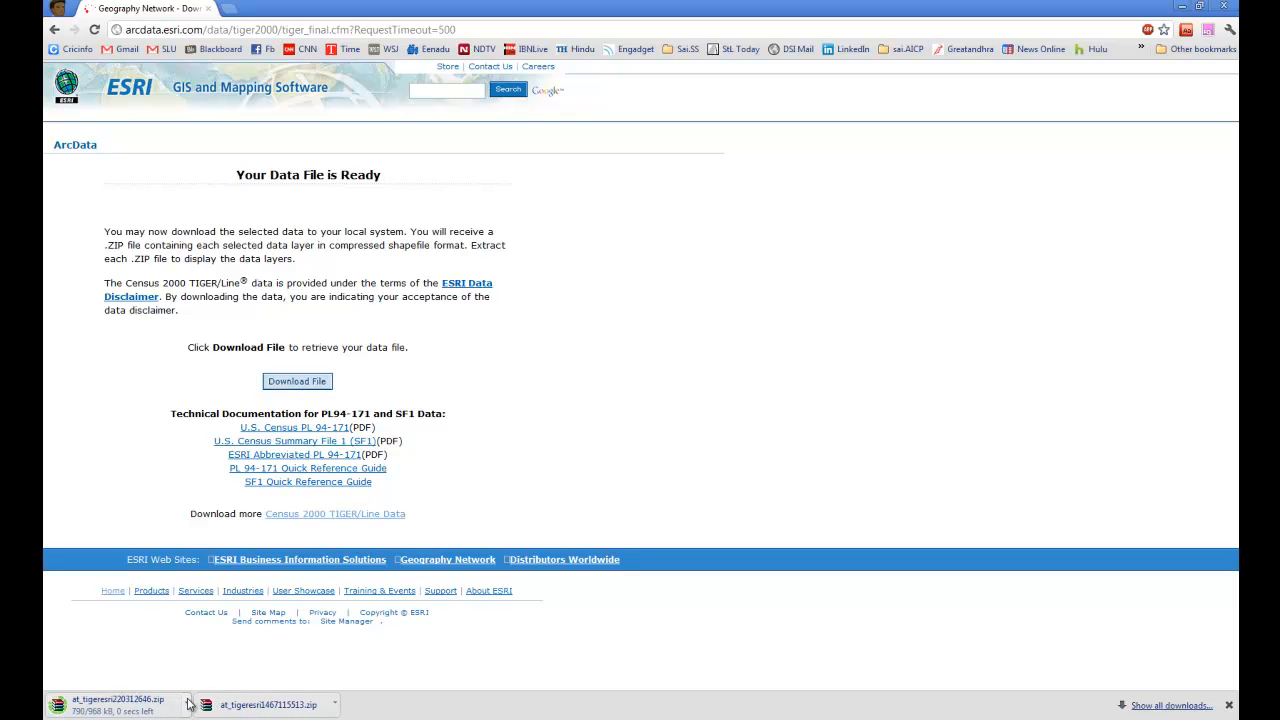
{"action": "left_click", "coordinate": [186, 704]}
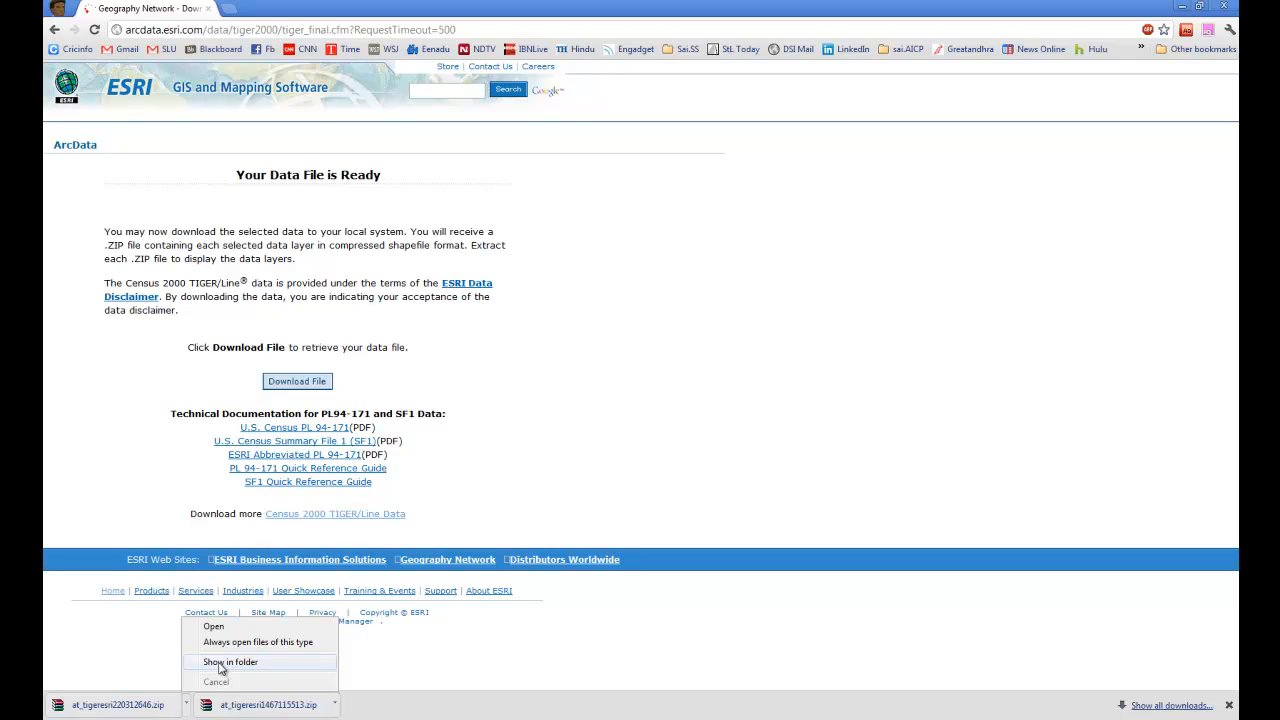
{"action": "left_click", "coordinate": [220, 663]}
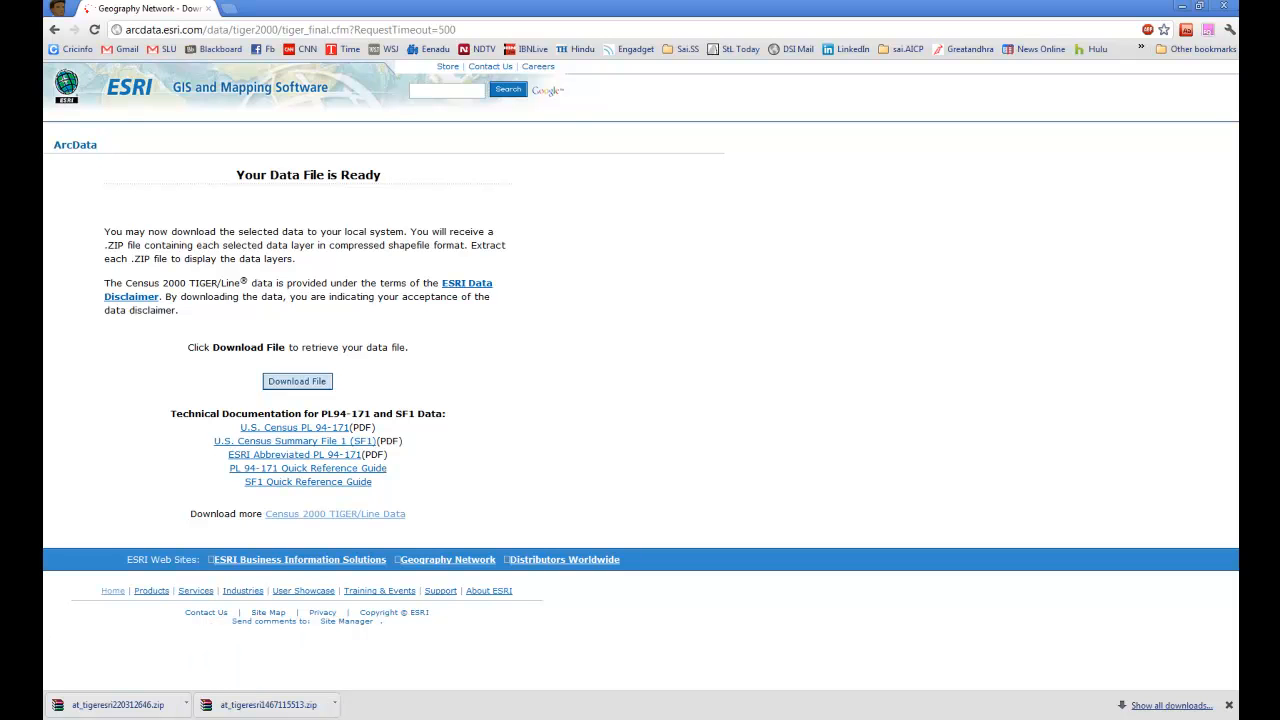
{"action": "left_click", "coordinate": [188, 704]}
{"action": "left_click", "coordinate": [230, 662]}
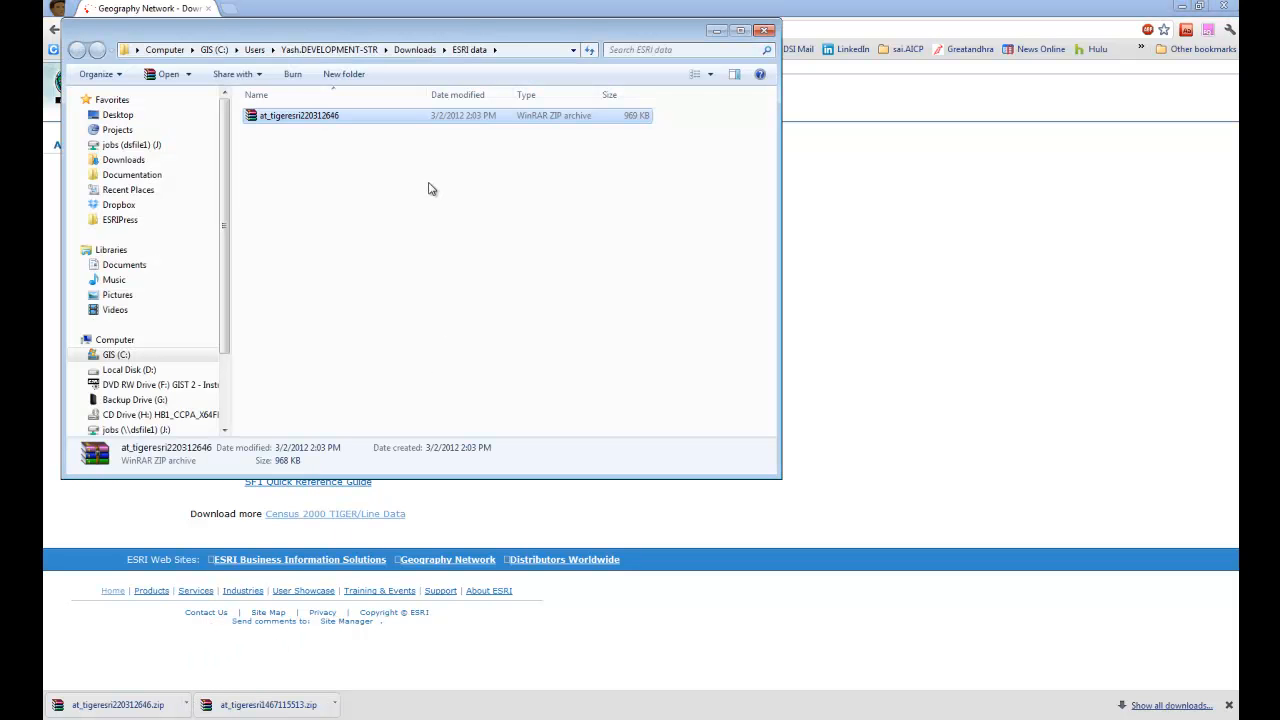
Step: Extract the at_tigeresri220312646 archive into the current ESRI data folder
{"action": "left_click", "coordinate": [314, 118]}
{"action": "right_click", "coordinate": [314, 118]}
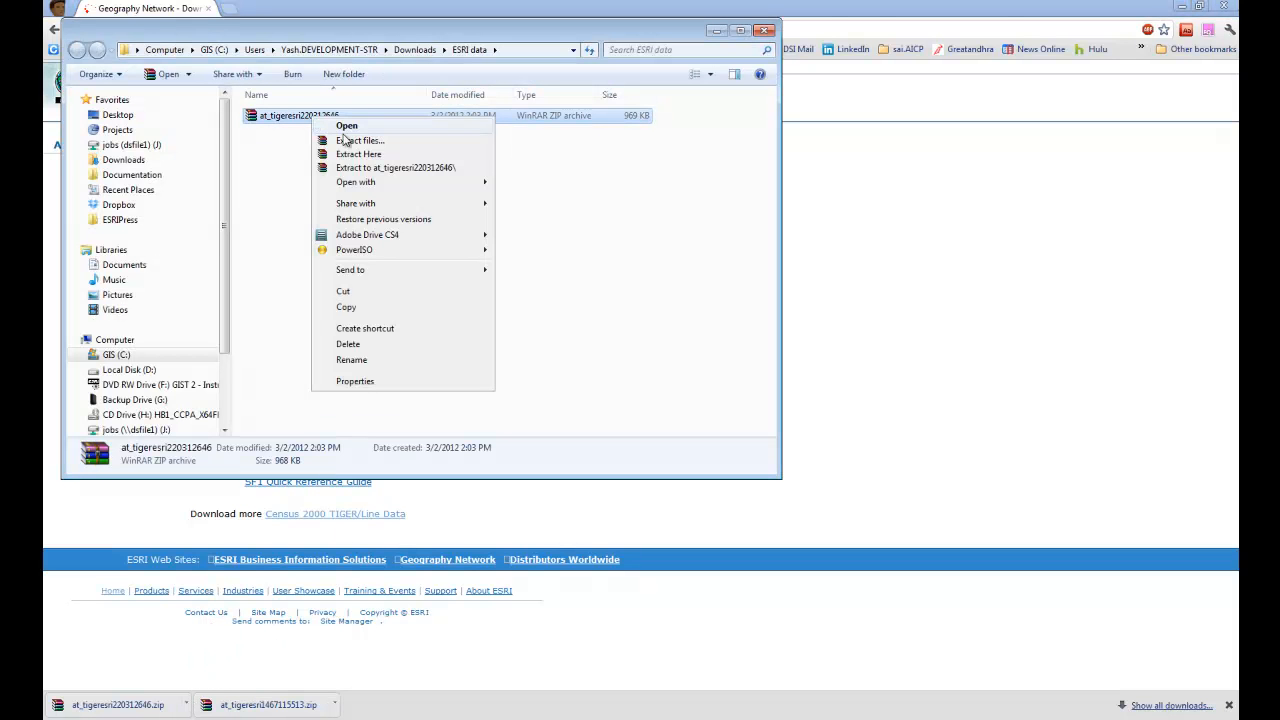
{"action": "left_click", "coordinate": [368, 155]}
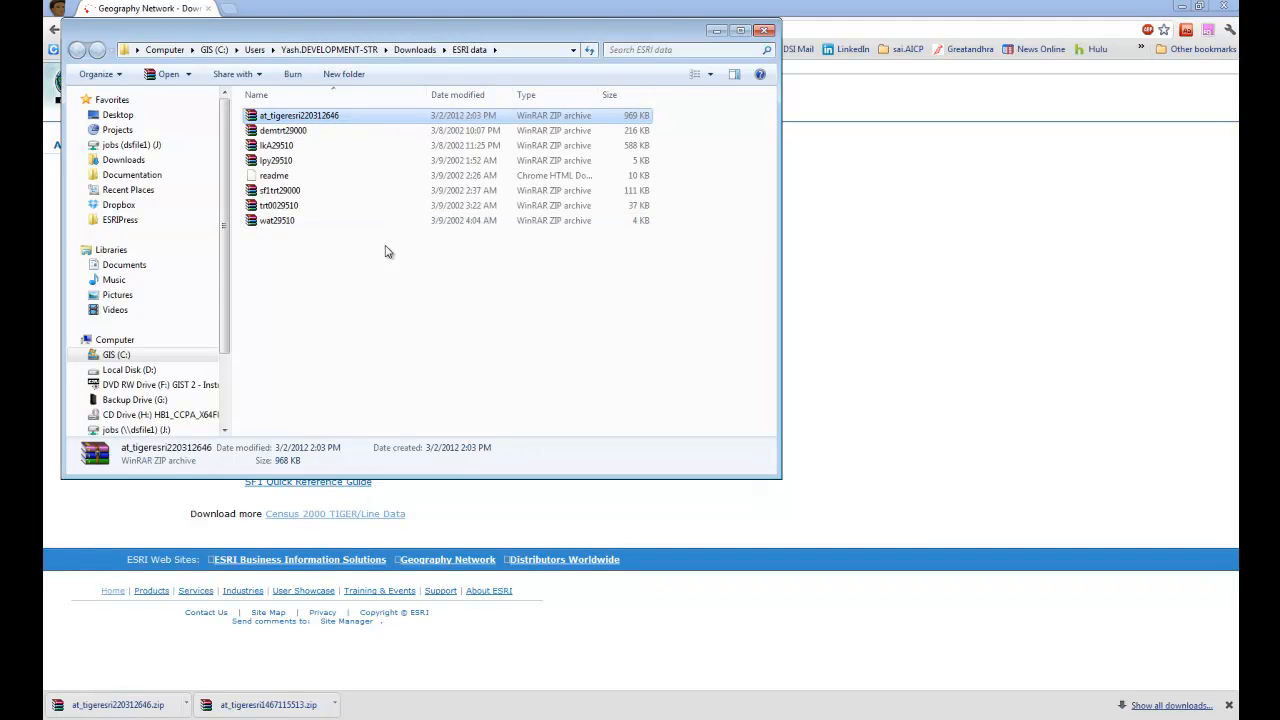
Step: Delete the original at_tigeresri220312646 archive and the readme file from the ESRI data folder
{"action": "left_click", "coordinate": [305, 119]}
{"action": "key", "text": "Delete"}
{"action": "key", "text": "Return"}
{"action": "left_click", "coordinate": [288, 161]}
{"action": "key", "text": "Delete"}
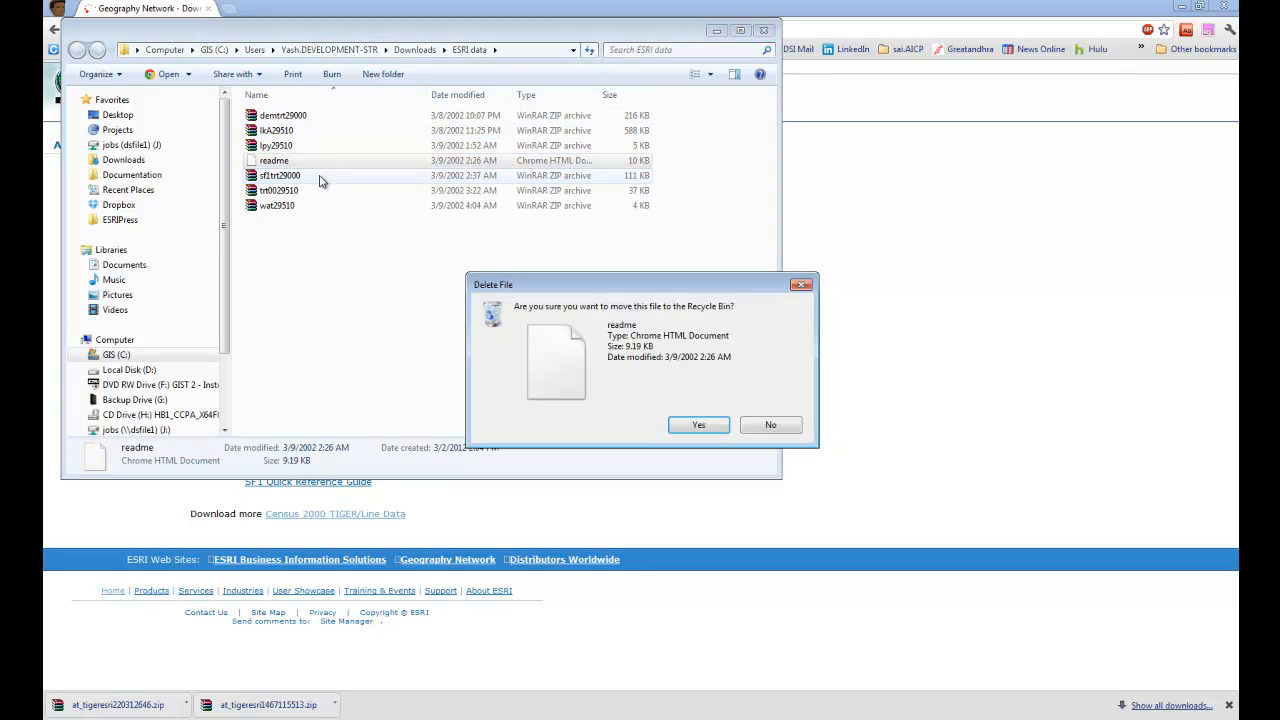
{"action": "key", "text": "Return"}
Step: Extract the demtrt29000, lkA29510, lpy29510 and sf1trt29000 archives into the same folder
{"action": "right_click", "coordinate": [287, 116]}
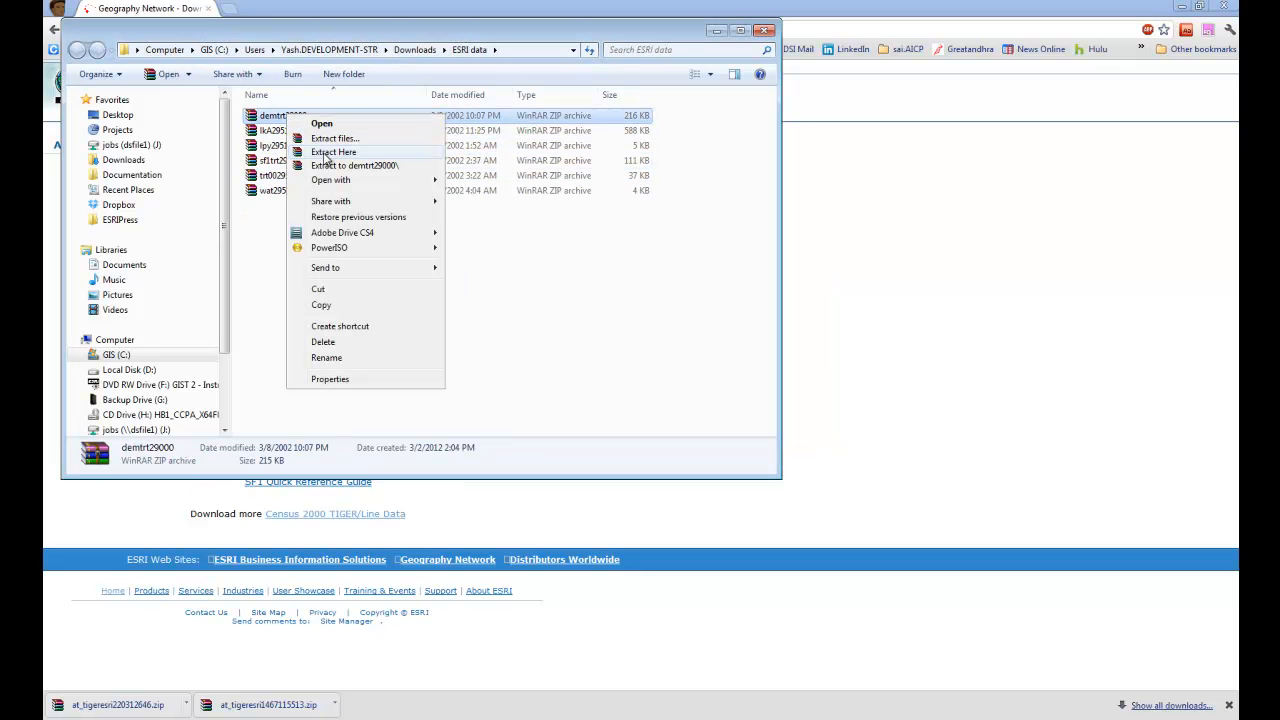
{"action": "left_click", "coordinate": [332, 152]}
{"action": "left_click", "coordinate": [285, 130]}
{"action": "right_click", "coordinate": [288, 130]}
{"action": "left_click", "coordinate": [307, 164]}
{"action": "right_click", "coordinate": [289, 146]}
{"action": "left_click", "coordinate": [318, 181]}
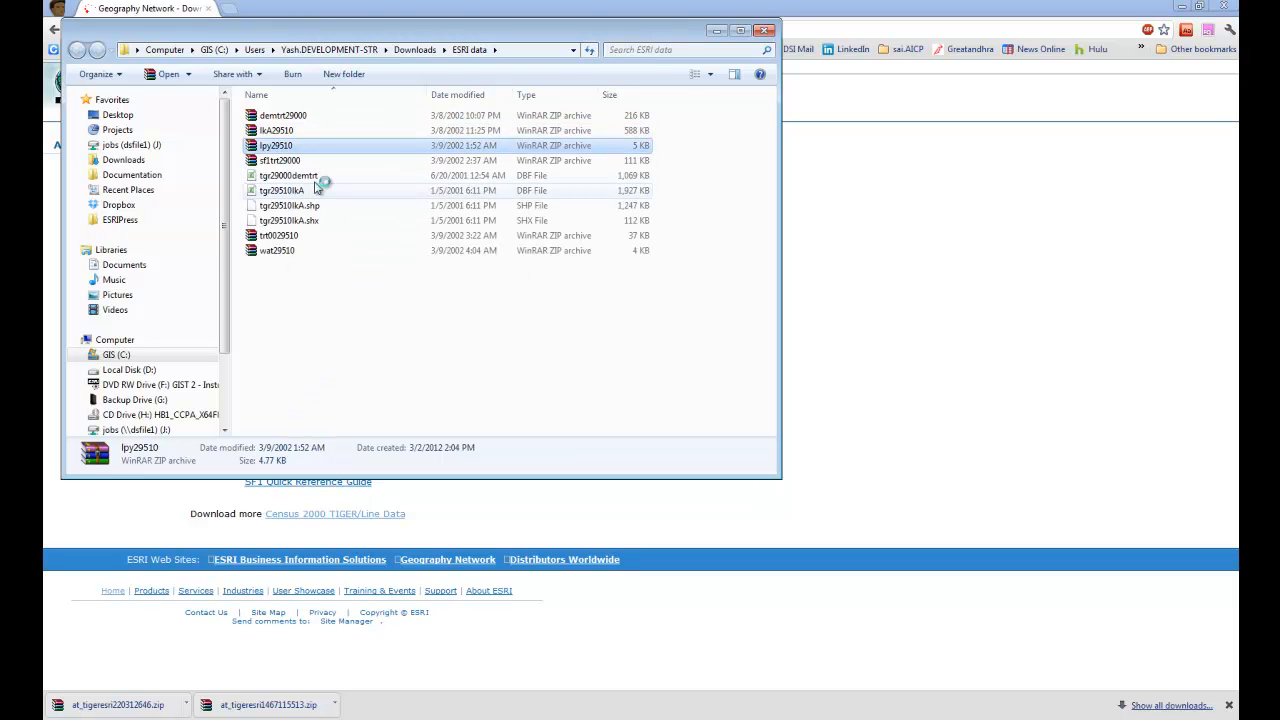
{"action": "right_click", "coordinate": [290, 162]}
{"action": "left_click", "coordinate": [330, 197]}
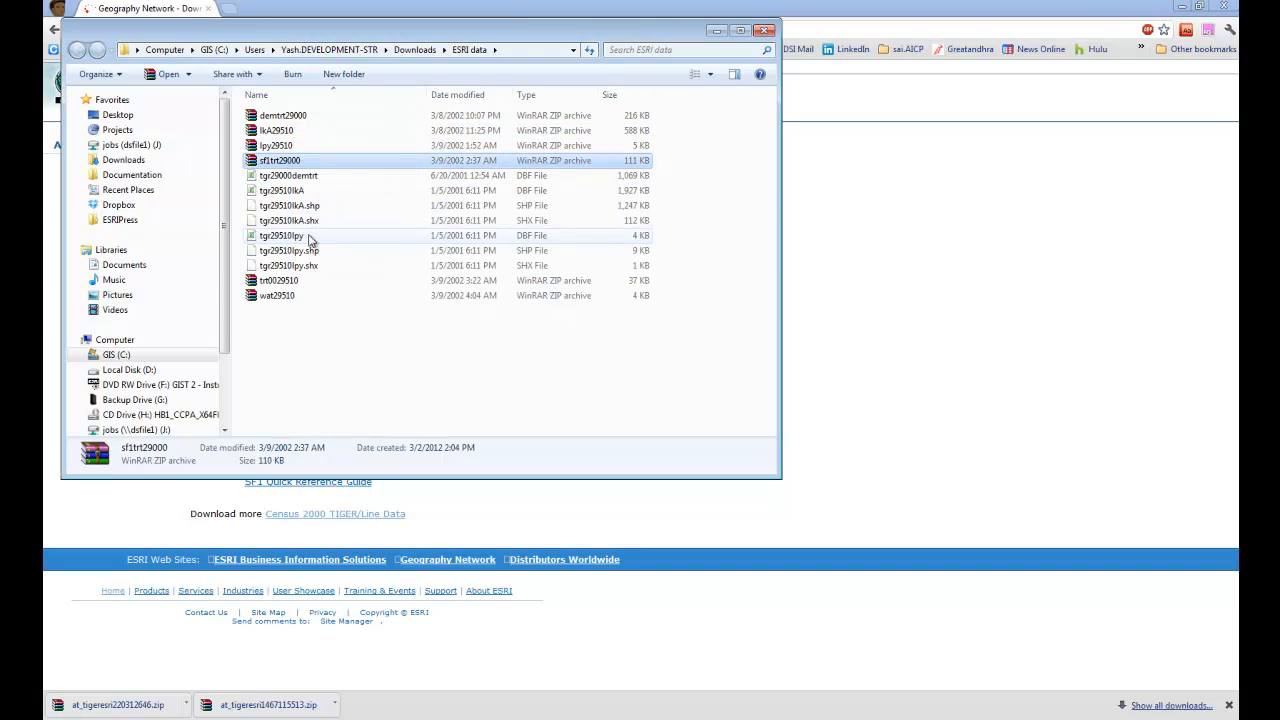
Step: Extract the trt0029510 and wat29510 archives into the same folder
{"action": "left_click", "coordinate": [290, 281]}
{"action": "right_click", "coordinate": [290, 282]}
{"action": "left_click", "coordinate": [328, 317]}
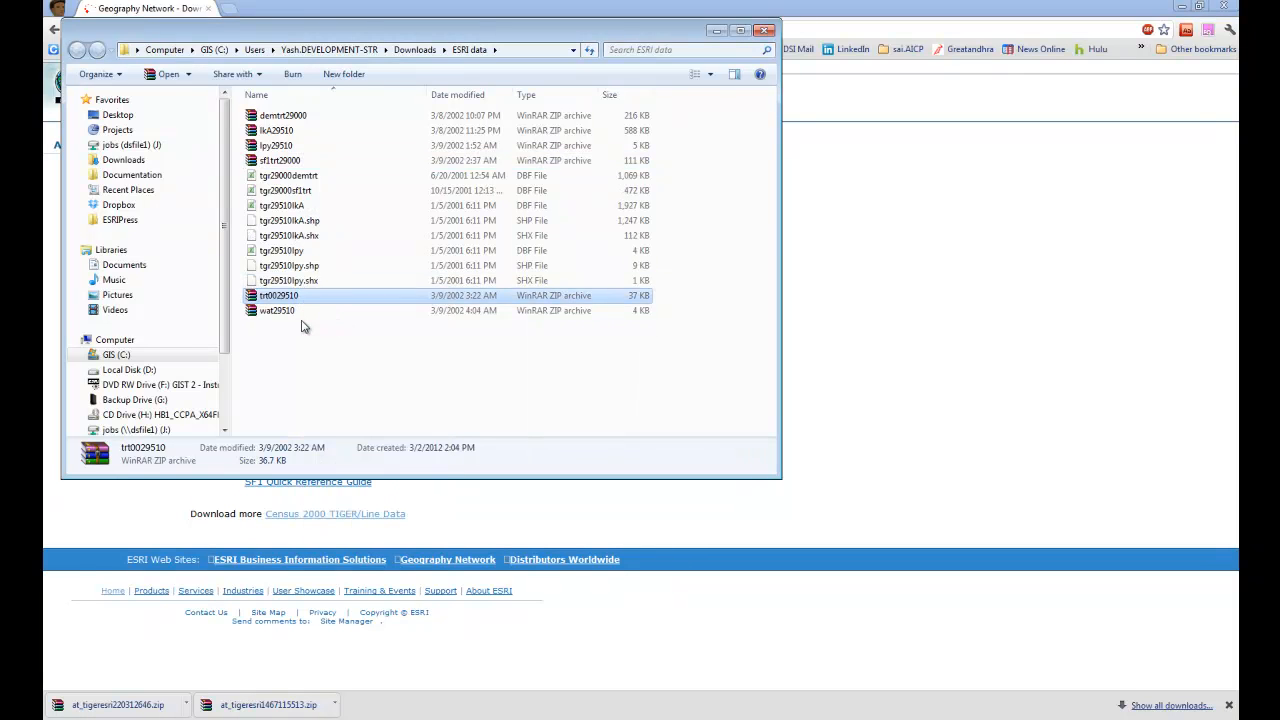
{"action": "left_click", "coordinate": [290, 312]}
{"action": "right_click", "coordinate": [291, 313]}
{"action": "left_click", "coordinate": [328, 347]}
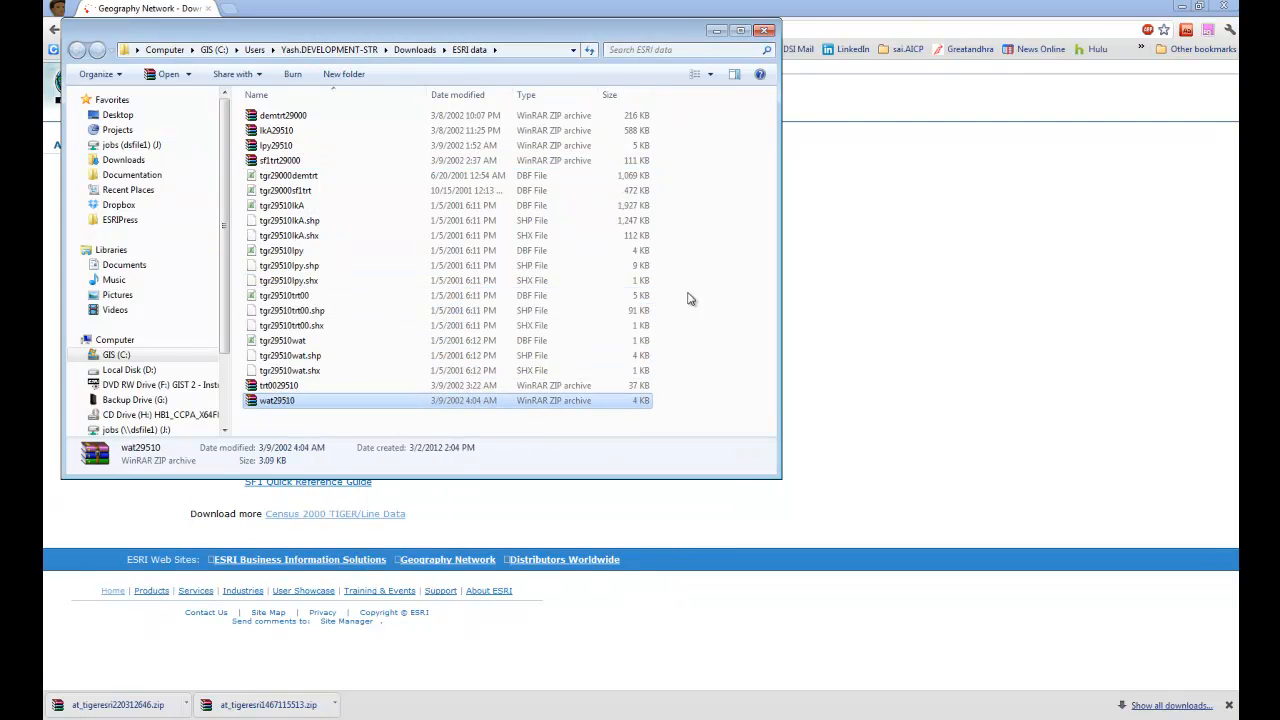
Step: In ArcCatalog, copy all the dBASE tables and shapefiles from the ESRI data folder into MyAssignments\FinalProject
{"action": "left_click", "coordinate": [714, 262]}
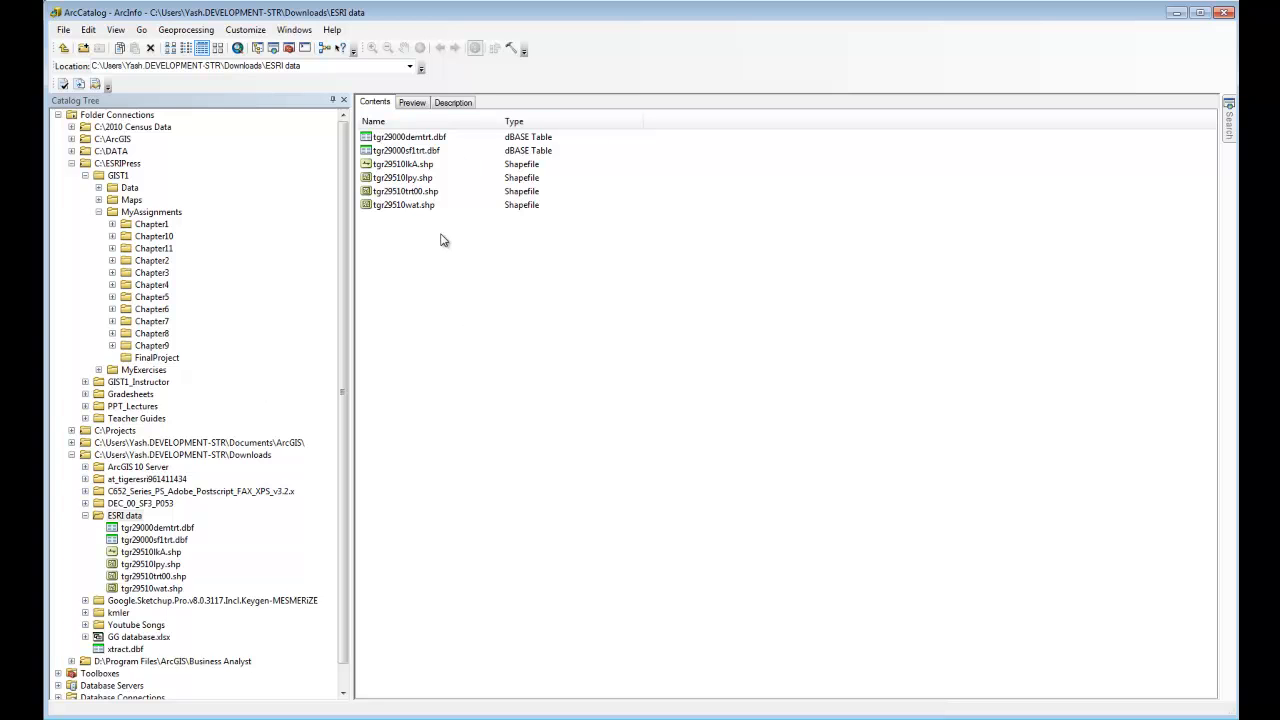
{"action": "left_click_drag", "start_coordinate": [487, 279], "coordinate": [395, 143]}
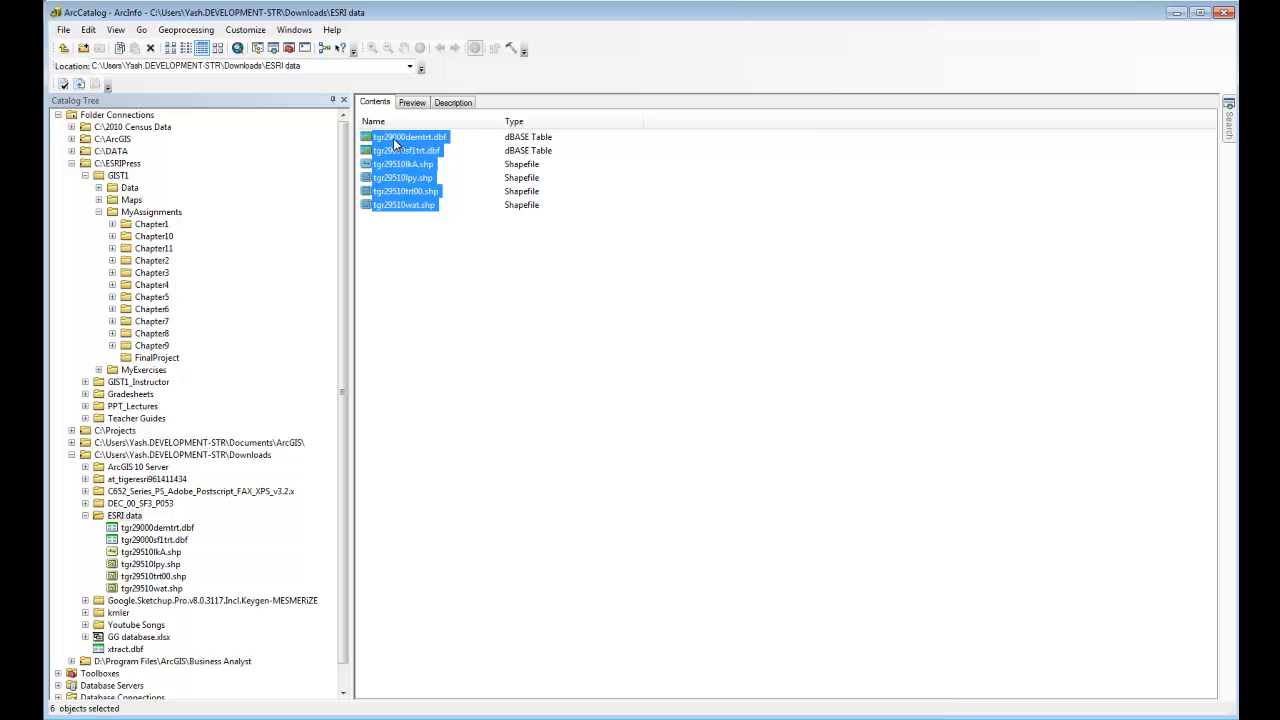
{"action": "right_click", "coordinate": [395, 143]}
{"action": "left_click", "coordinate": [432, 148]}
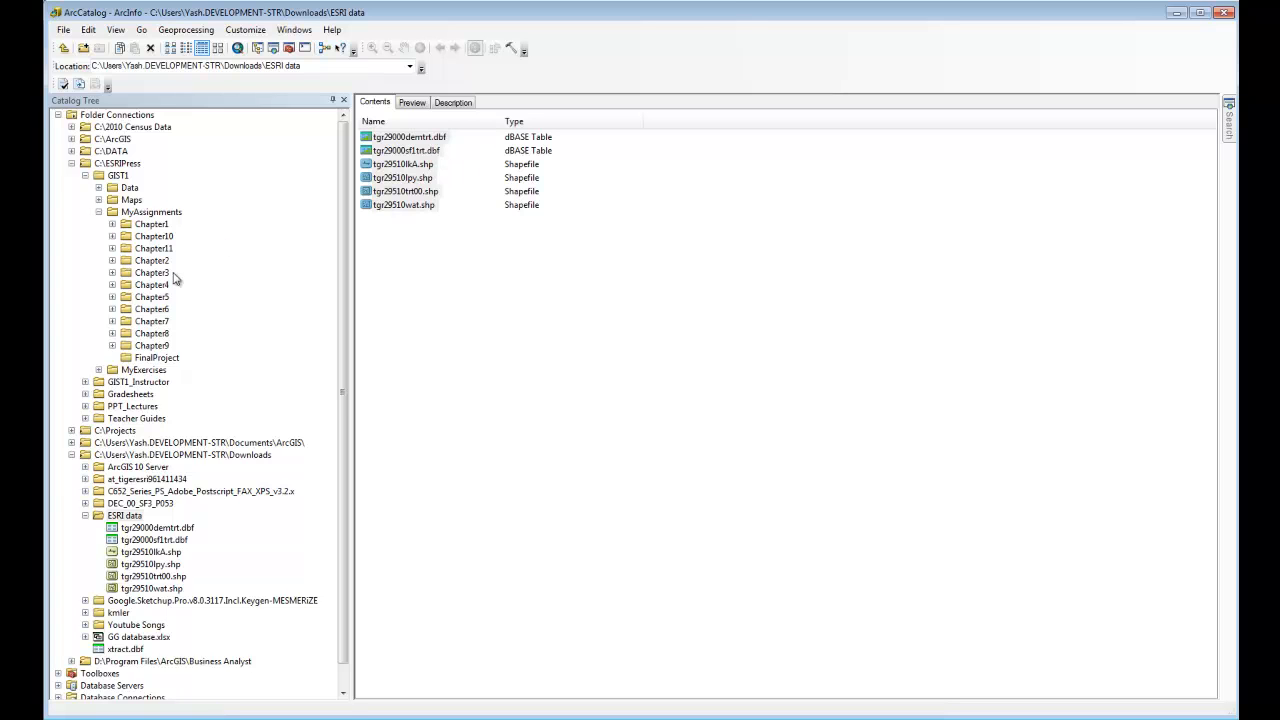
{"action": "left_click", "coordinate": [158, 358]}
{"action": "right_click", "coordinate": [434, 188]}
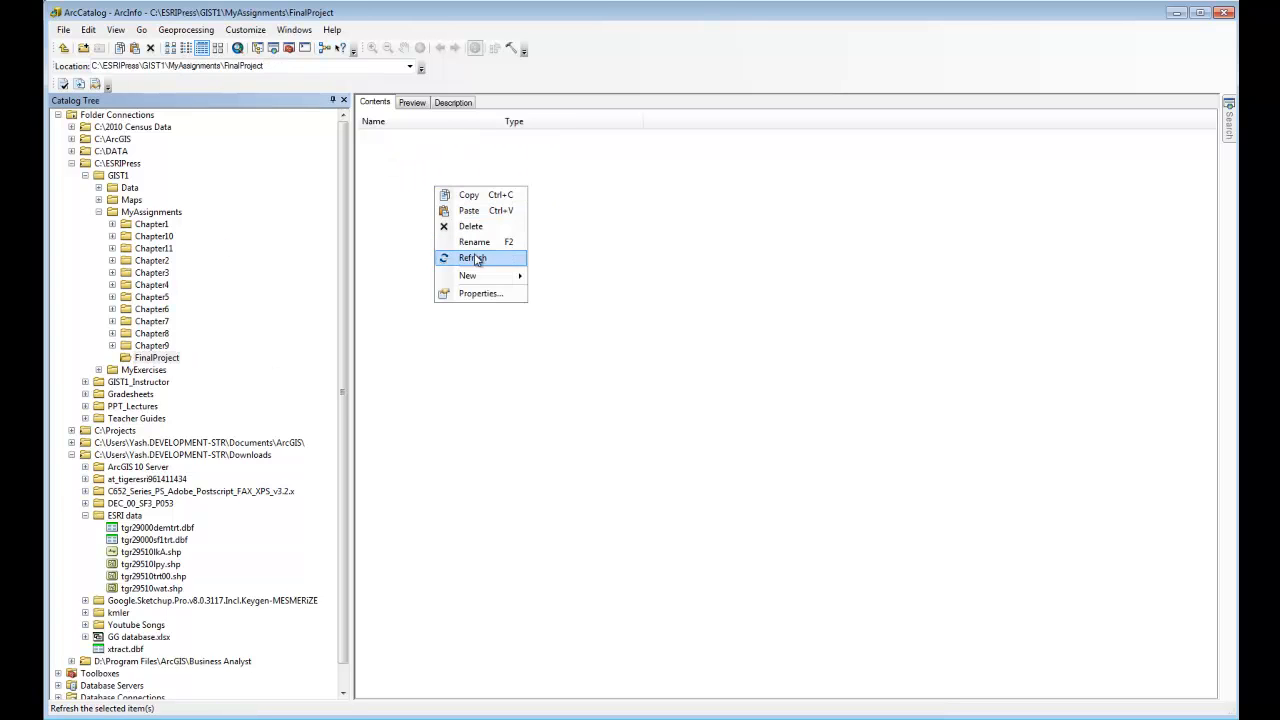
{"action": "left_click", "coordinate": [476, 211]}
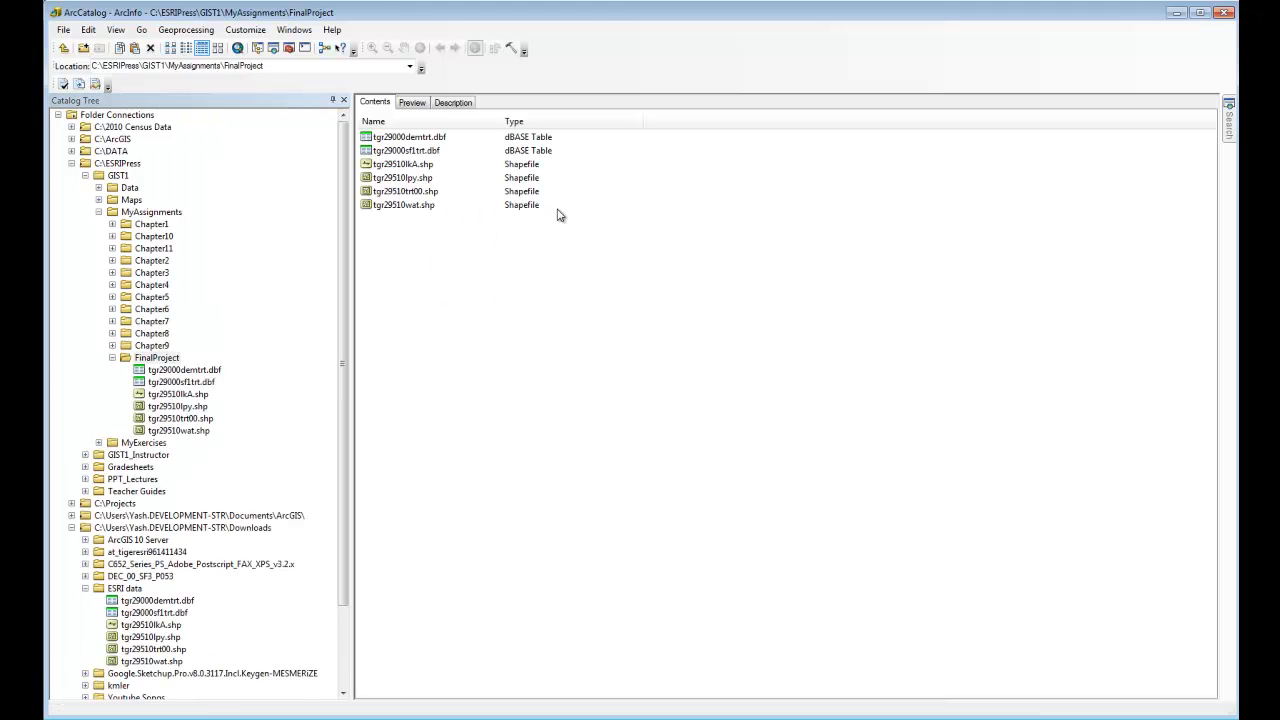
Step: Preview the geography and attribute table of tgr29510trt00.shp in FinalProject, examining the STFID column
{"action": "double_click", "coordinate": [418, 193]}
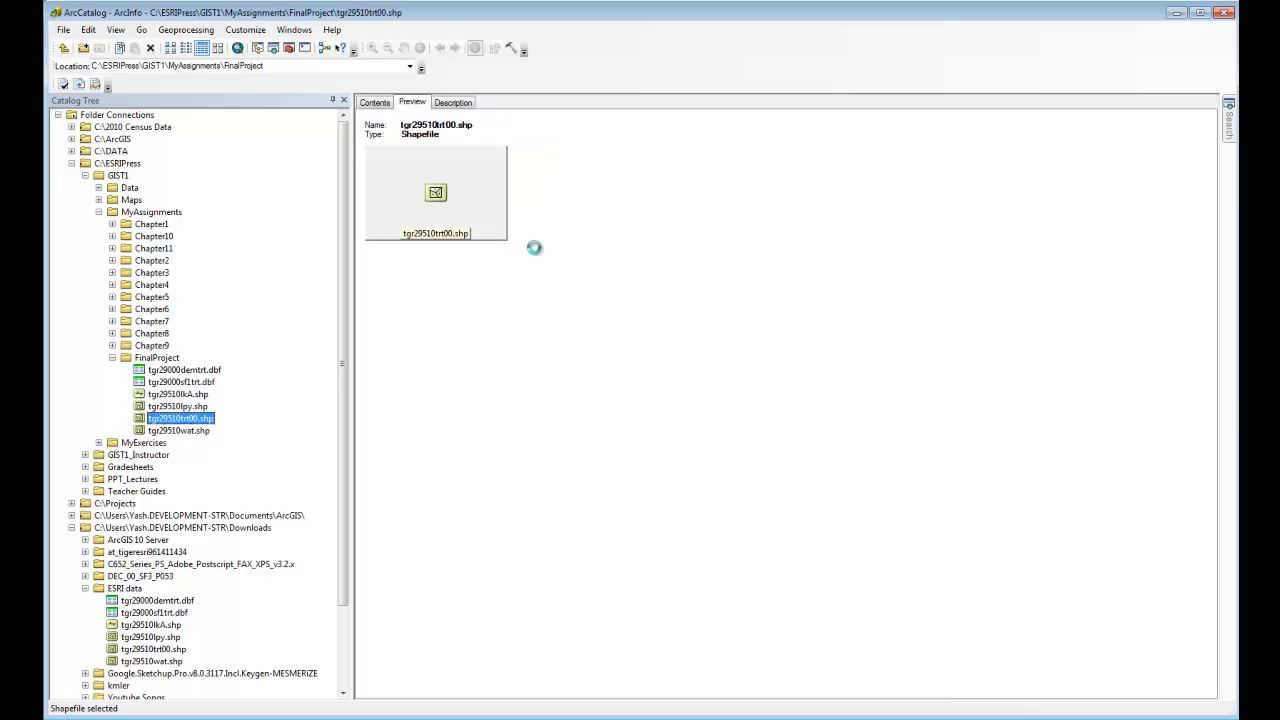
{"action": "left_click", "coordinate": [466, 688]}
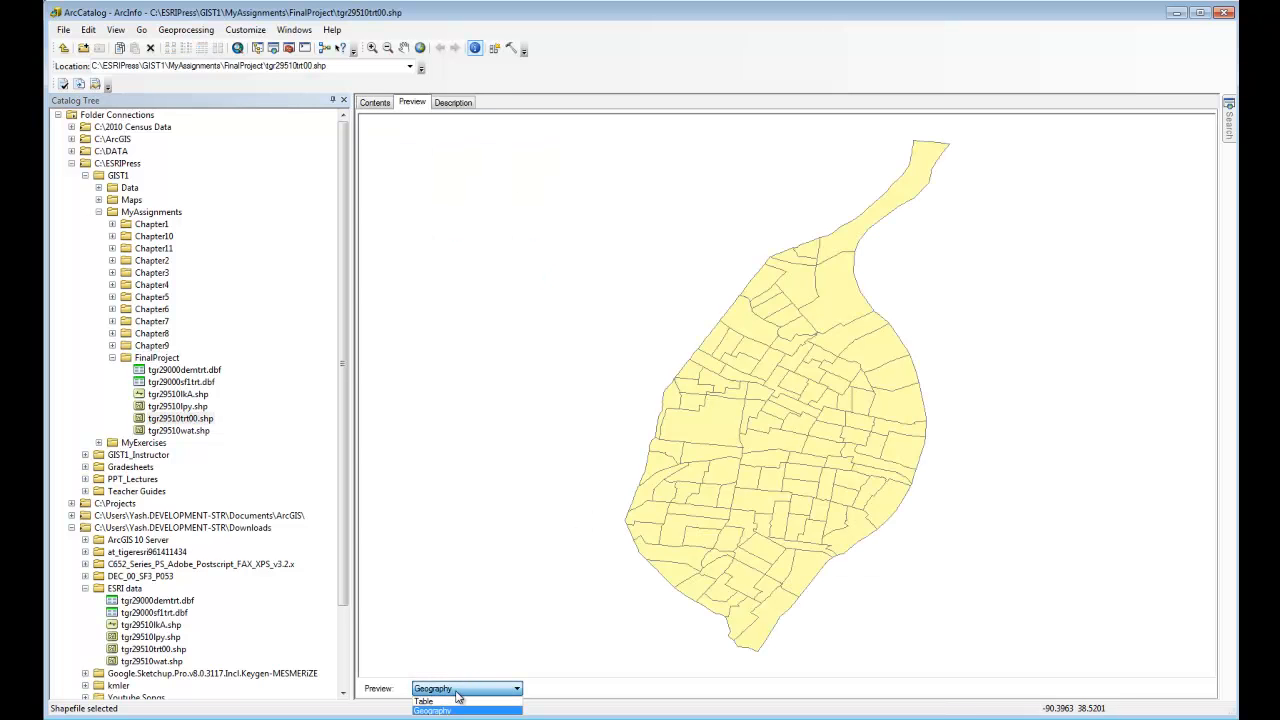
{"action": "left_click", "coordinate": [459, 707]}
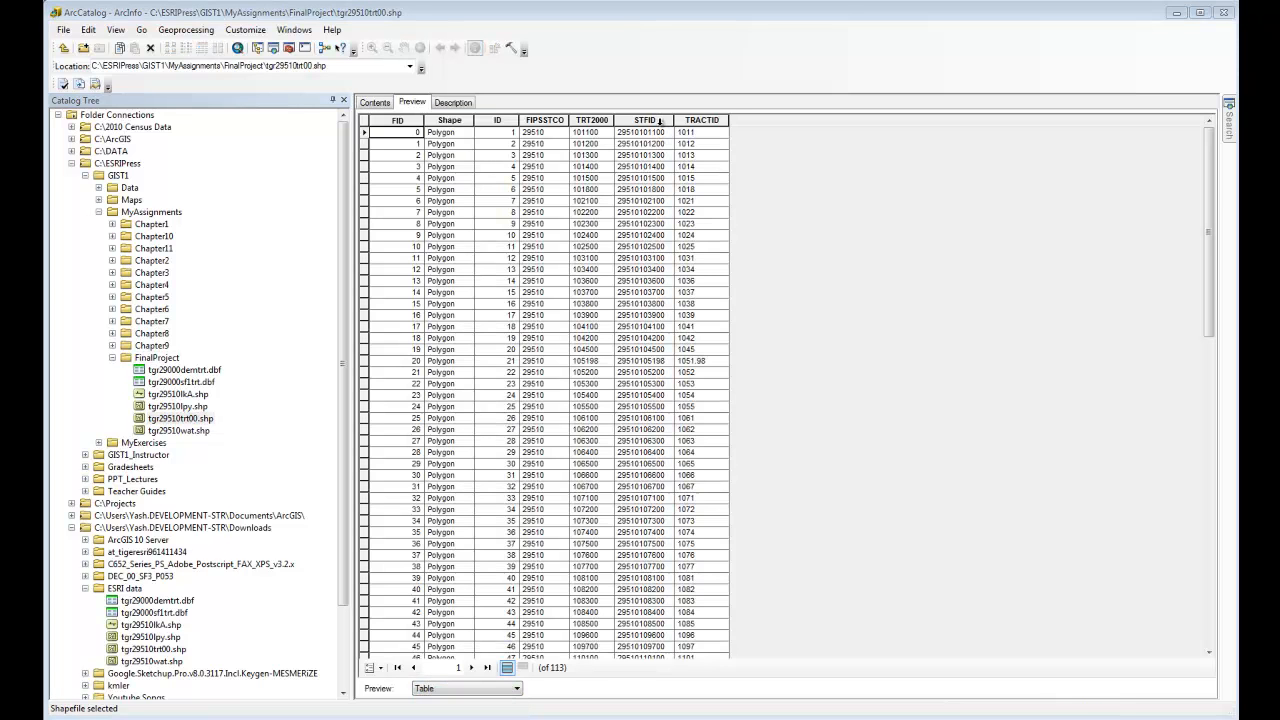
{"action": "left_click_drag", "start_coordinate": [674, 121], "coordinate": [690, 125]}
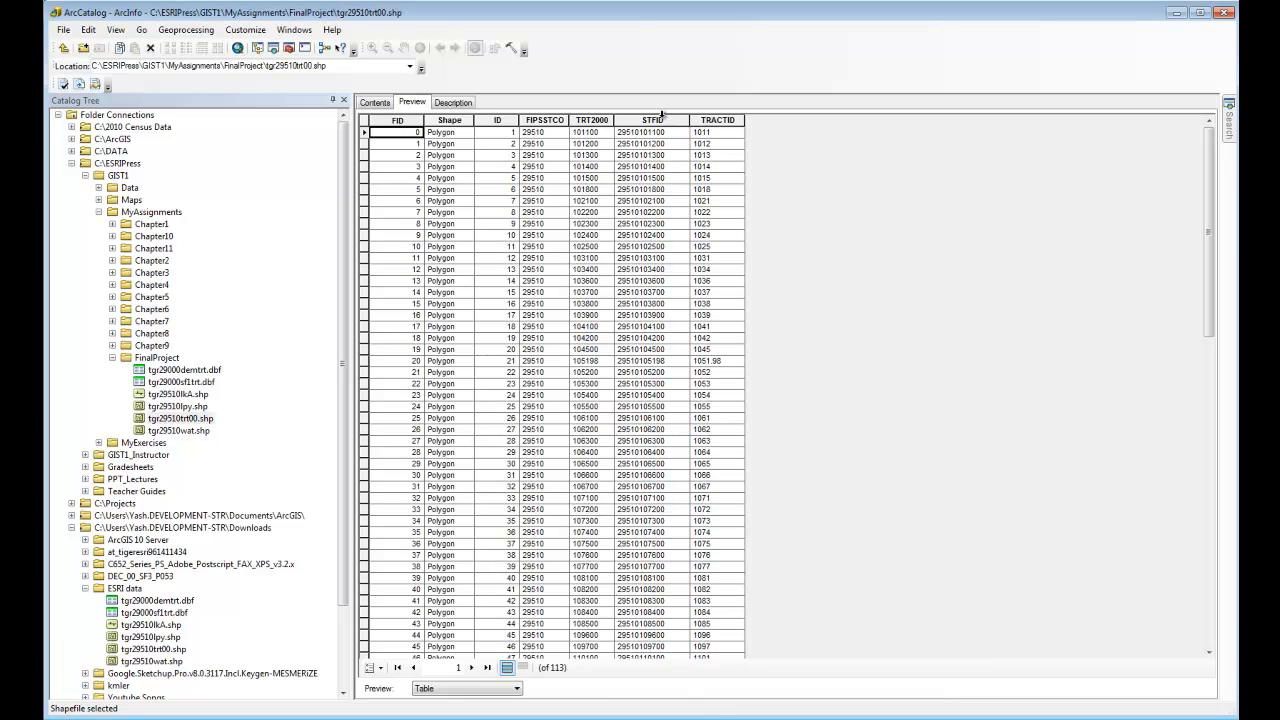
{"action": "left_click", "coordinate": [665, 120]}
{"action": "left_click", "coordinate": [675, 237]}
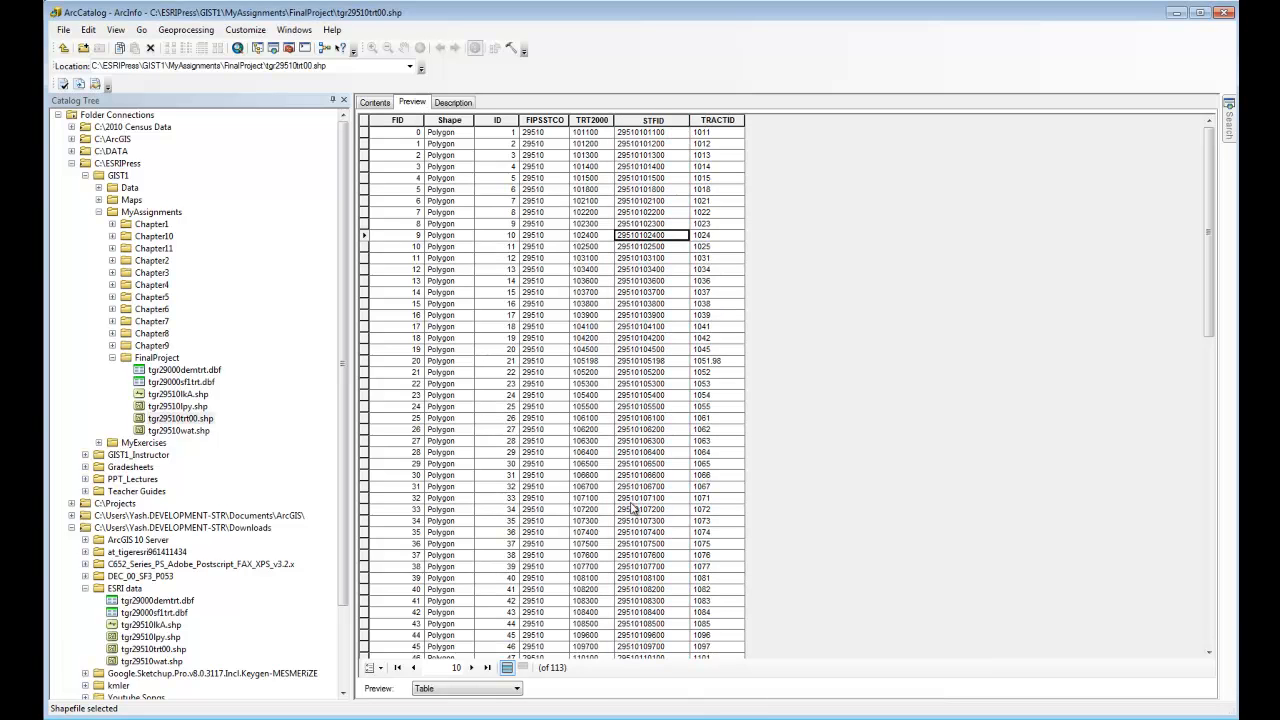
{"action": "left_click", "coordinate": [684, 478]}
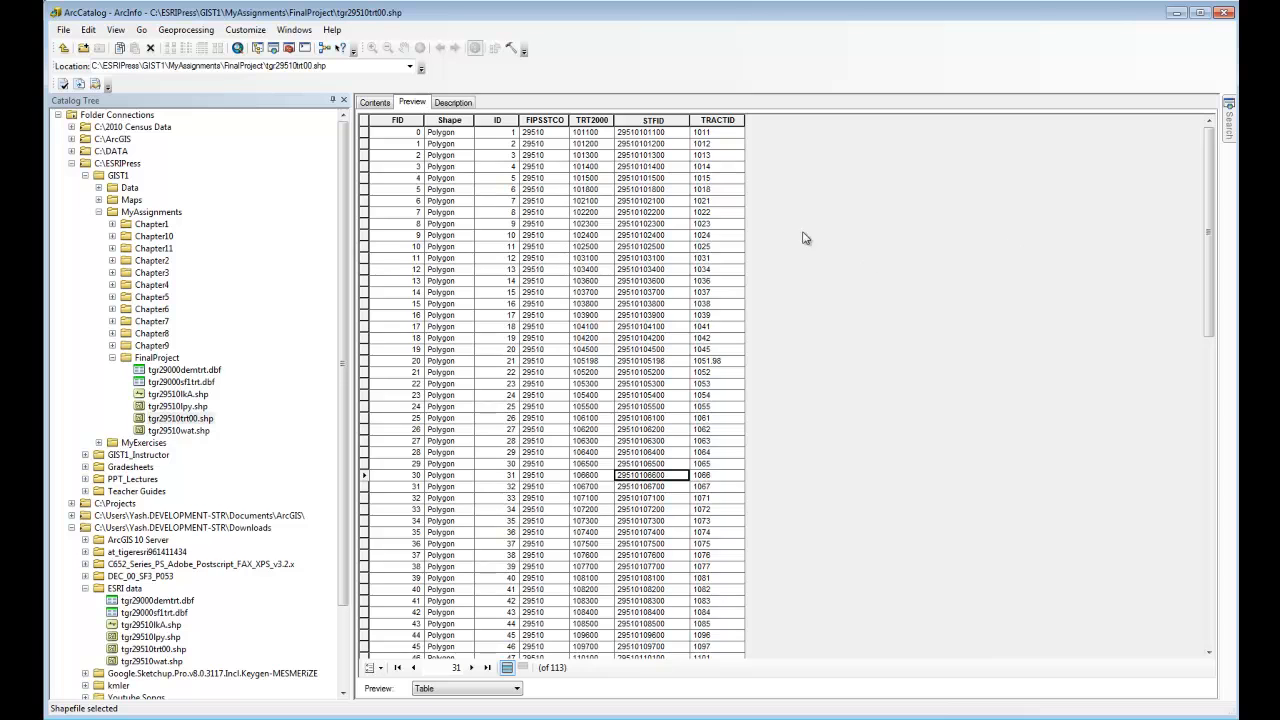
{"action": "left_click", "coordinate": [378, 105]}
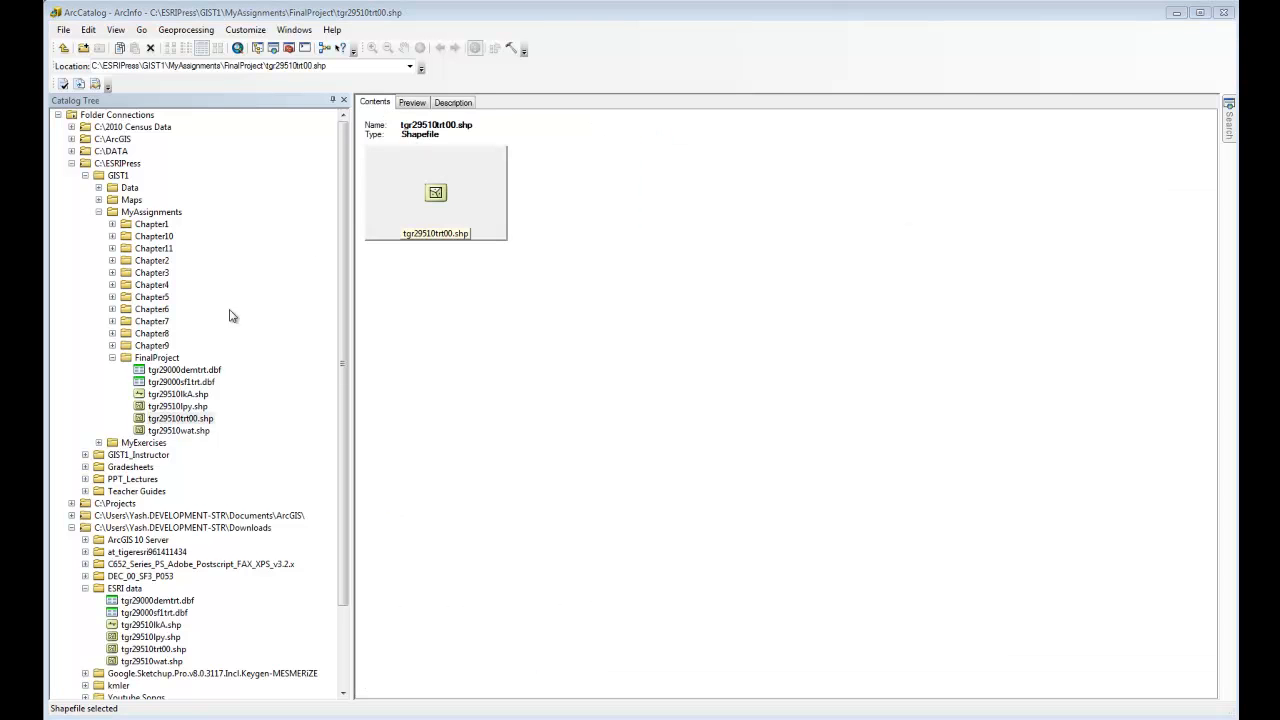
Step: Preview the attribute table of tgr29000demtrt.dbf in the FinalProject folder, examining its census tract records and STFID column
{"action": "left_click", "coordinate": [160, 358]}
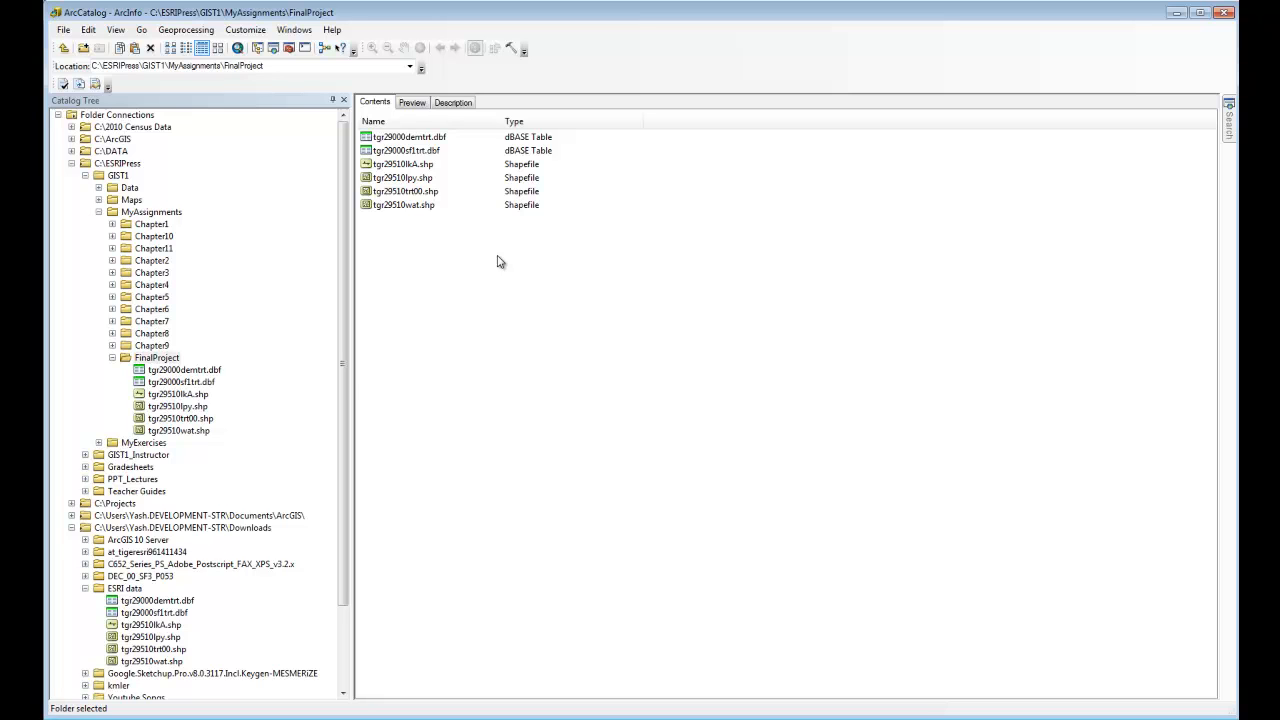
{"action": "left_click", "coordinate": [430, 138]}
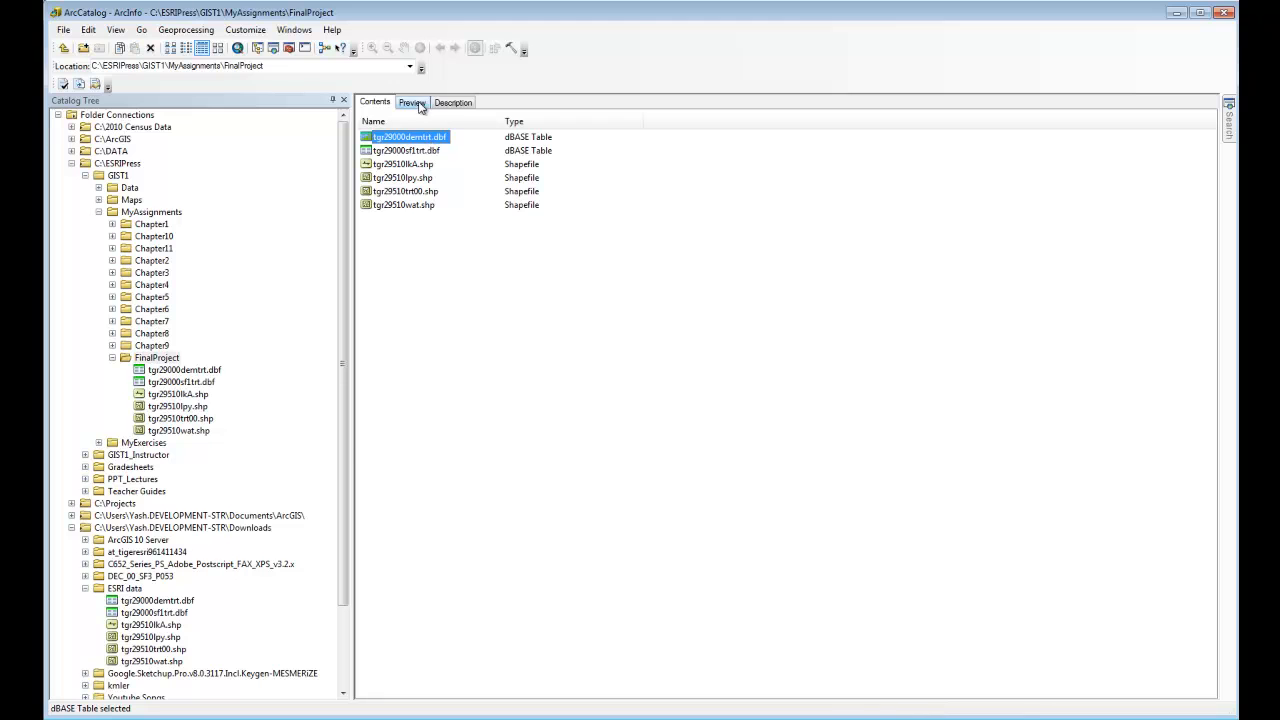
{"action": "left_click", "coordinate": [417, 104]}
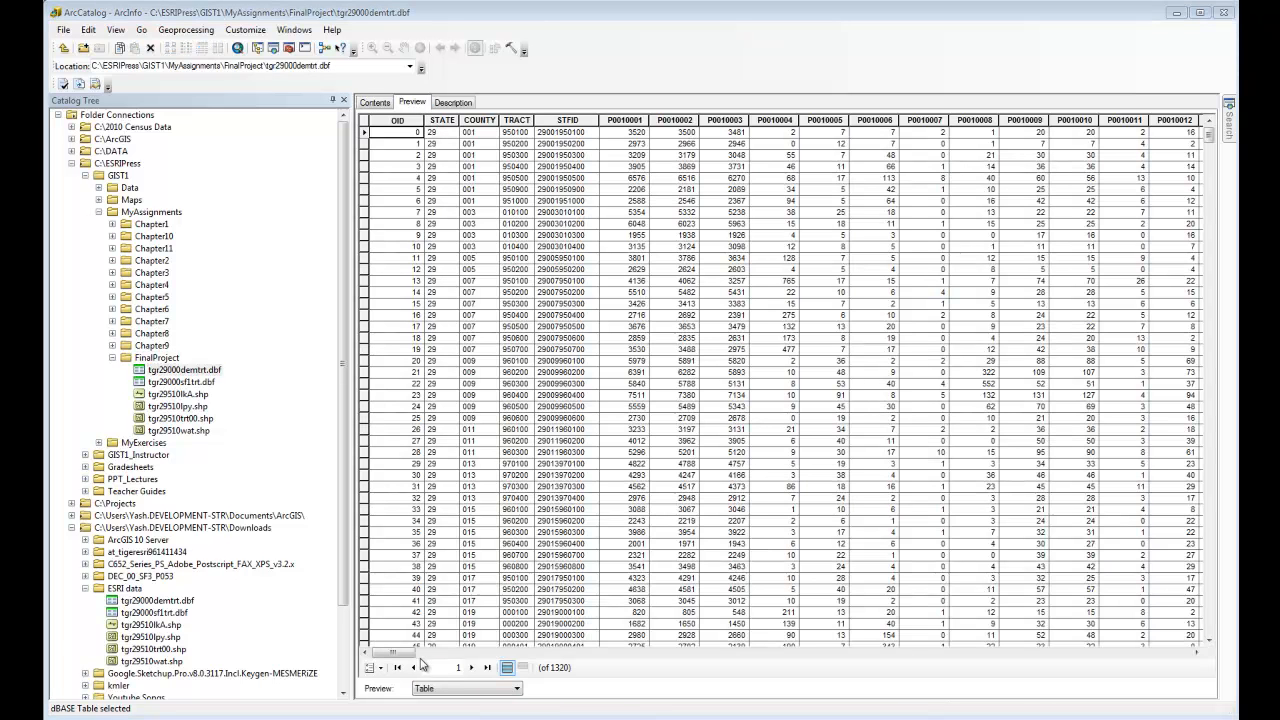
{"action": "mouse_move", "coordinate": [405, 660]}
{"action": "left_mouse_down"}
{"action": "mouse_move", "coordinate": [1180, 672]}
{"action": "mouse_move", "coordinate": [405, 664]}
{"action": "left_mouse_up"}
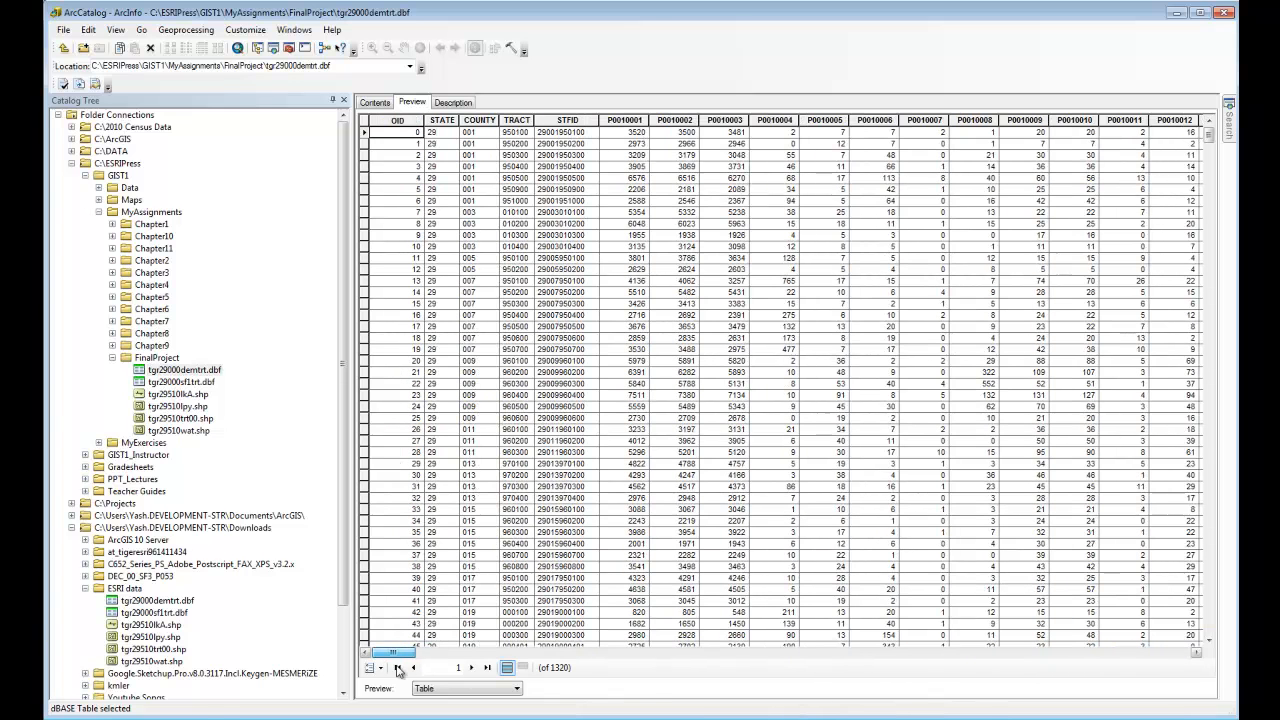
{"action": "left_click", "coordinate": [375, 102]}
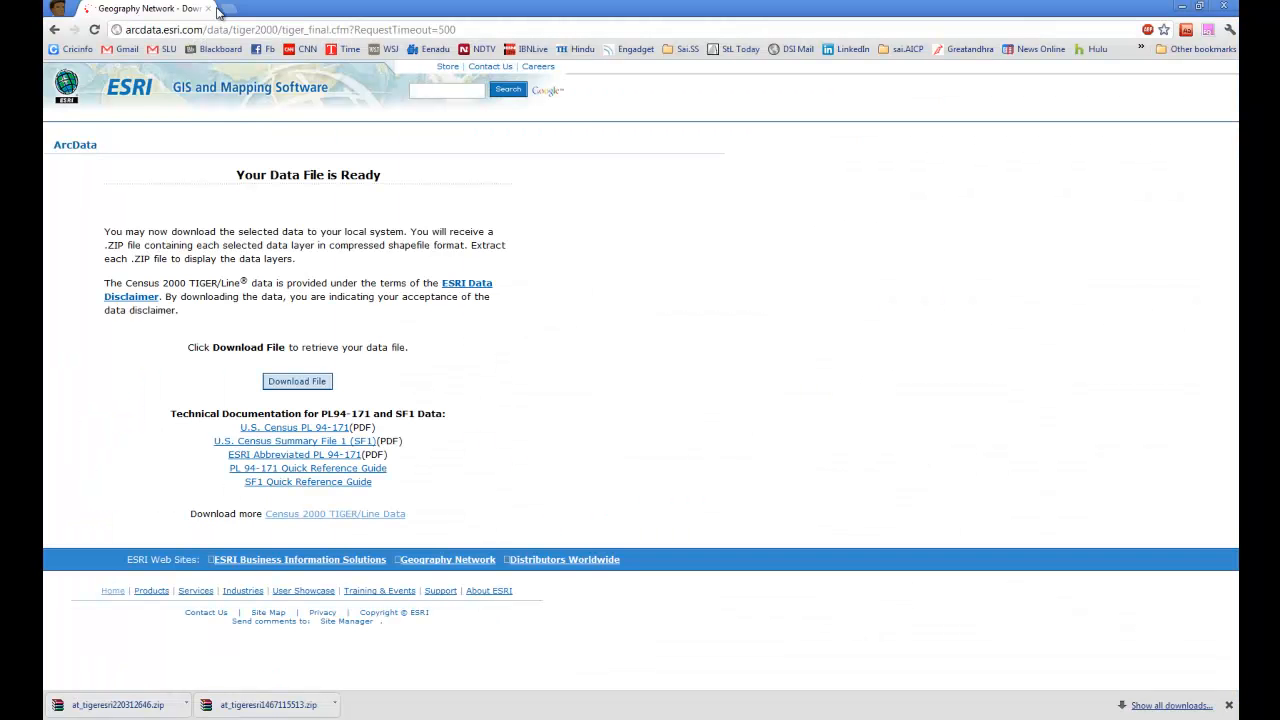
Step: In Chrome, search the web for "census fact finder" in a new tab and open the American FactFinder site
{"action": "left_click", "coordinate": [228, 9]}
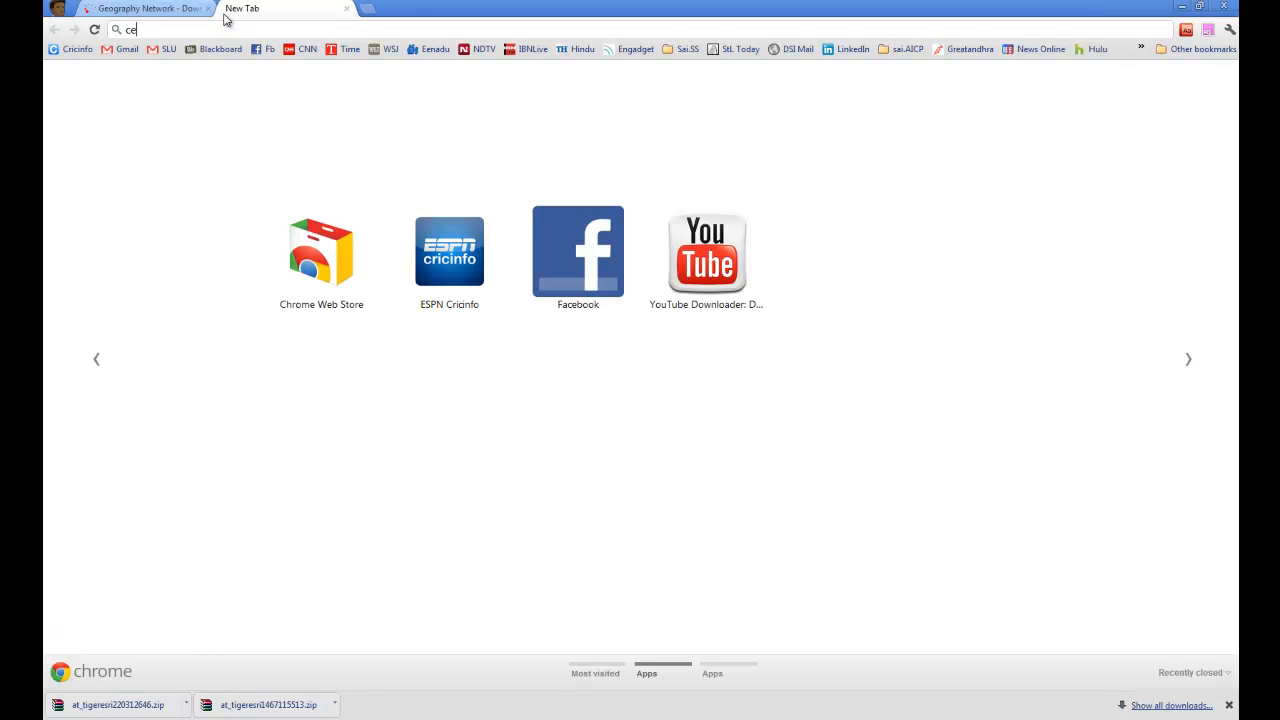
{"action": "type", "text": "census fact finder"}
{"action": "key", "text": "Return"}
{"action": "left_click", "coordinate": [280, 203]}
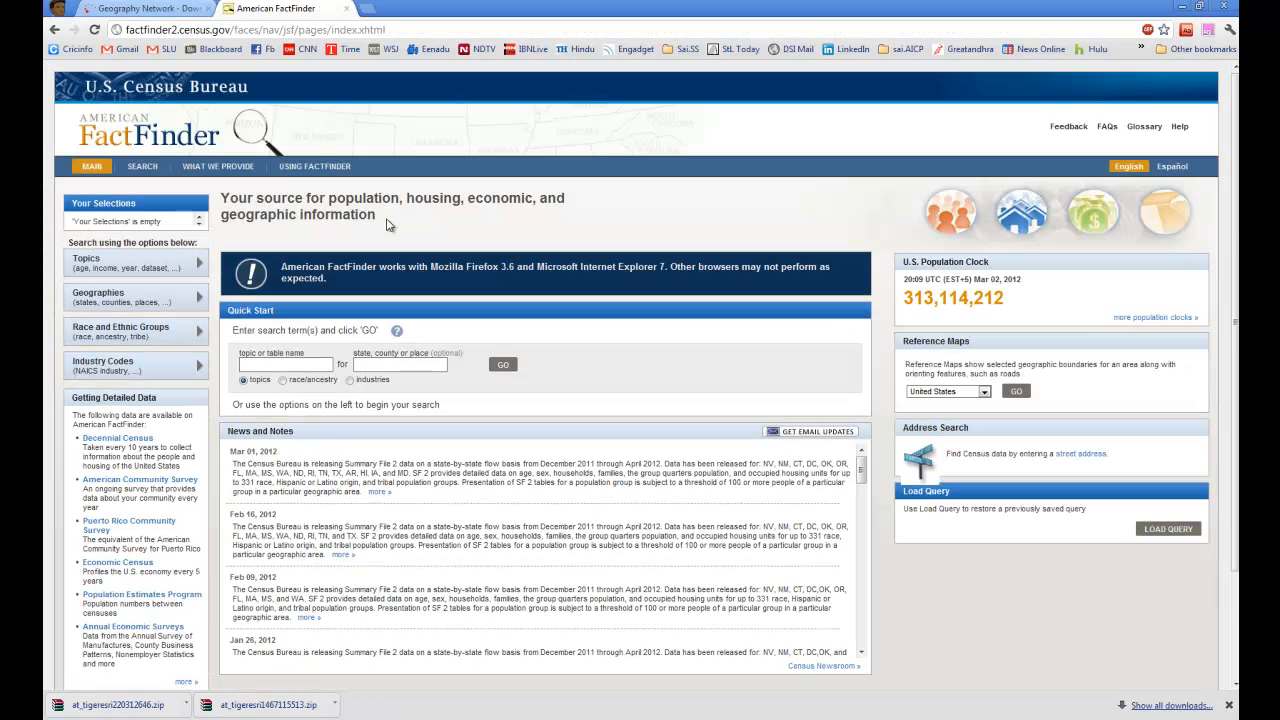
Step: Filter the FactFinder geographies to the Census Tract type within the state of Missouri
{"action": "left_click", "coordinate": [175, 304]}
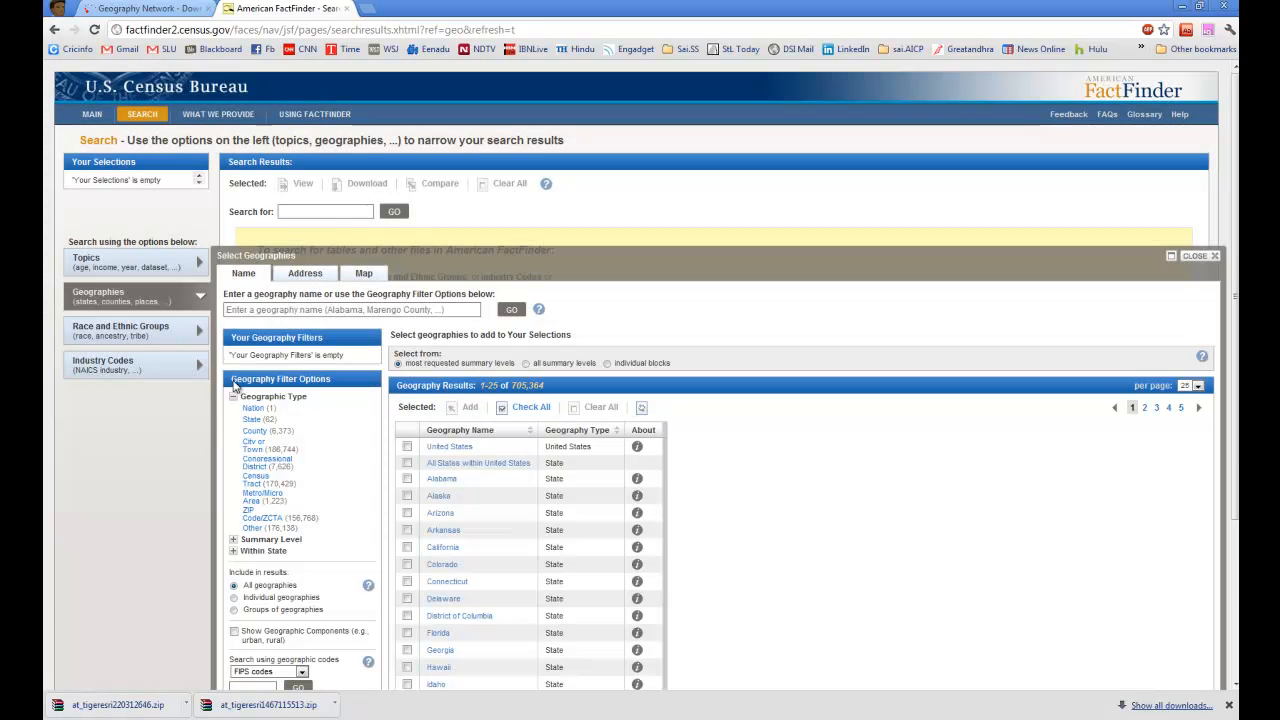
{"action": "left_click", "coordinate": [255, 482]}
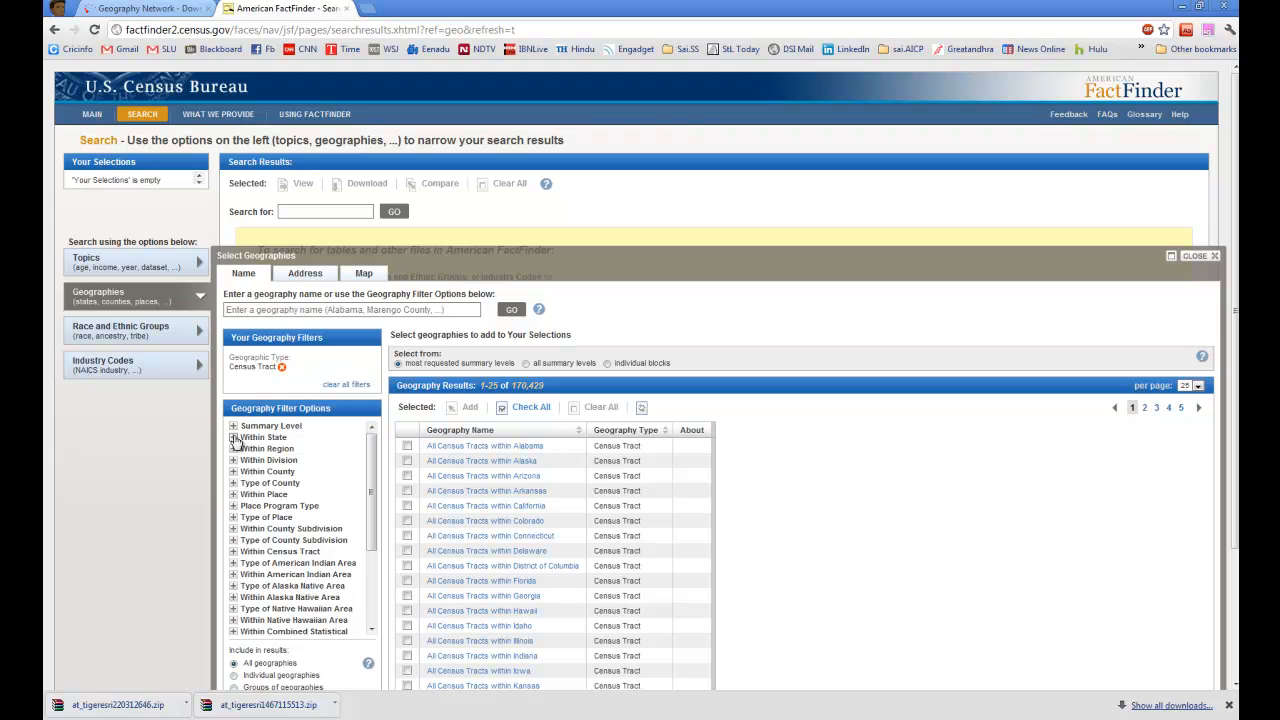
{"action": "left_click", "coordinate": [234, 440]}
{"action": "scroll", "coordinate": [305, 485], "scroll_direction": "down", "scroll_amount": 3}
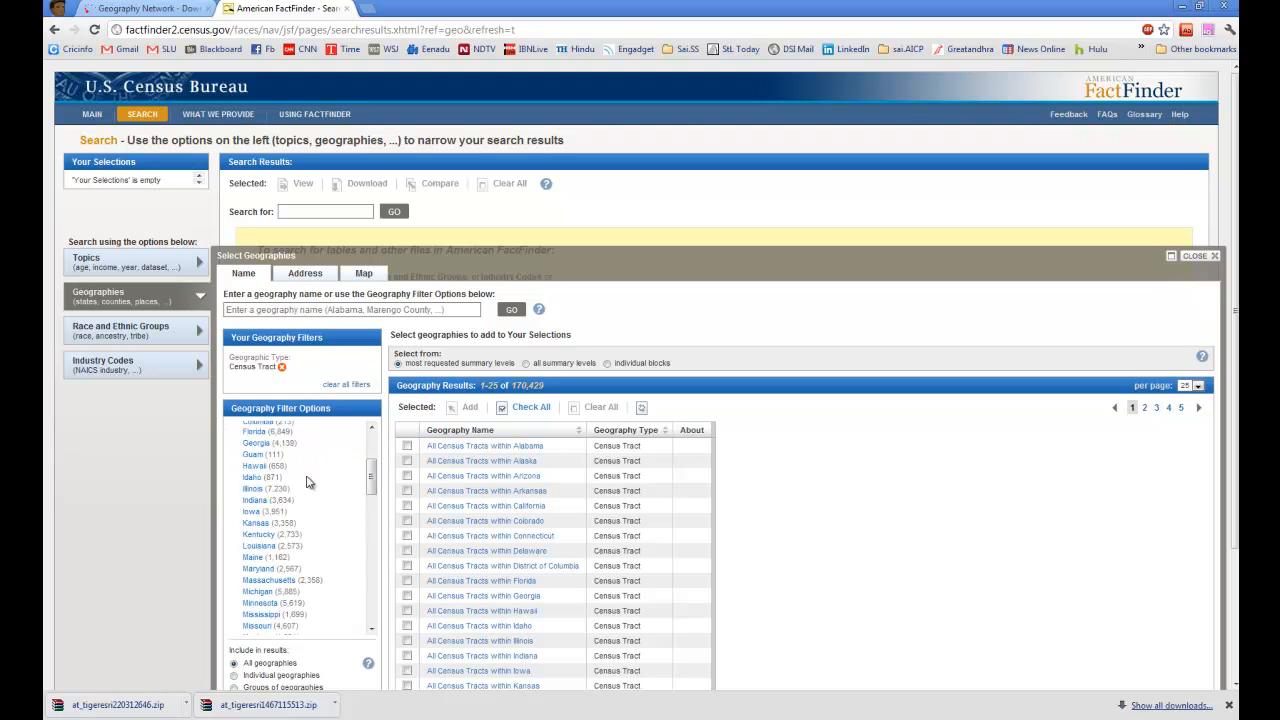
{"action": "scroll", "coordinate": [289, 545], "scroll_direction": "down", "scroll_amount": 2}
{"action": "left_click", "coordinate": [273, 554]}
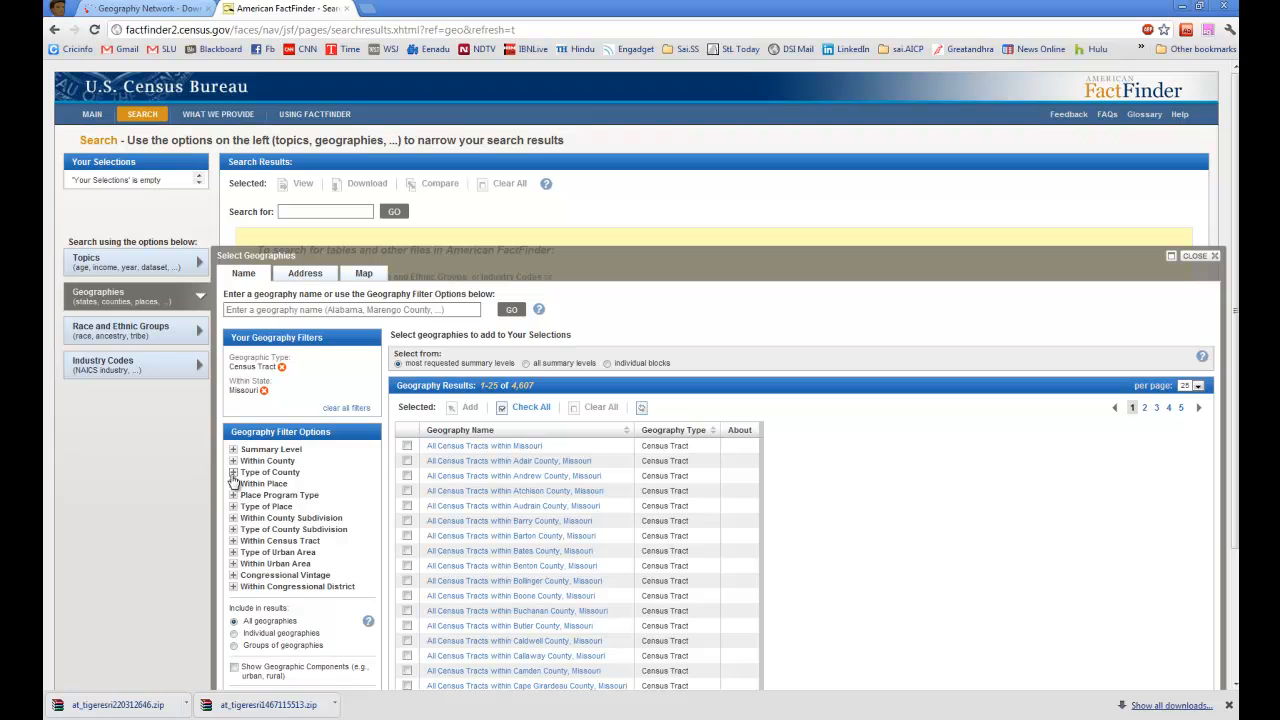
Step: Narrow the county type to city and add All Census Tracts within St. Louis city, Missouri to the selections
{"action": "left_click", "coordinate": [236, 475]}
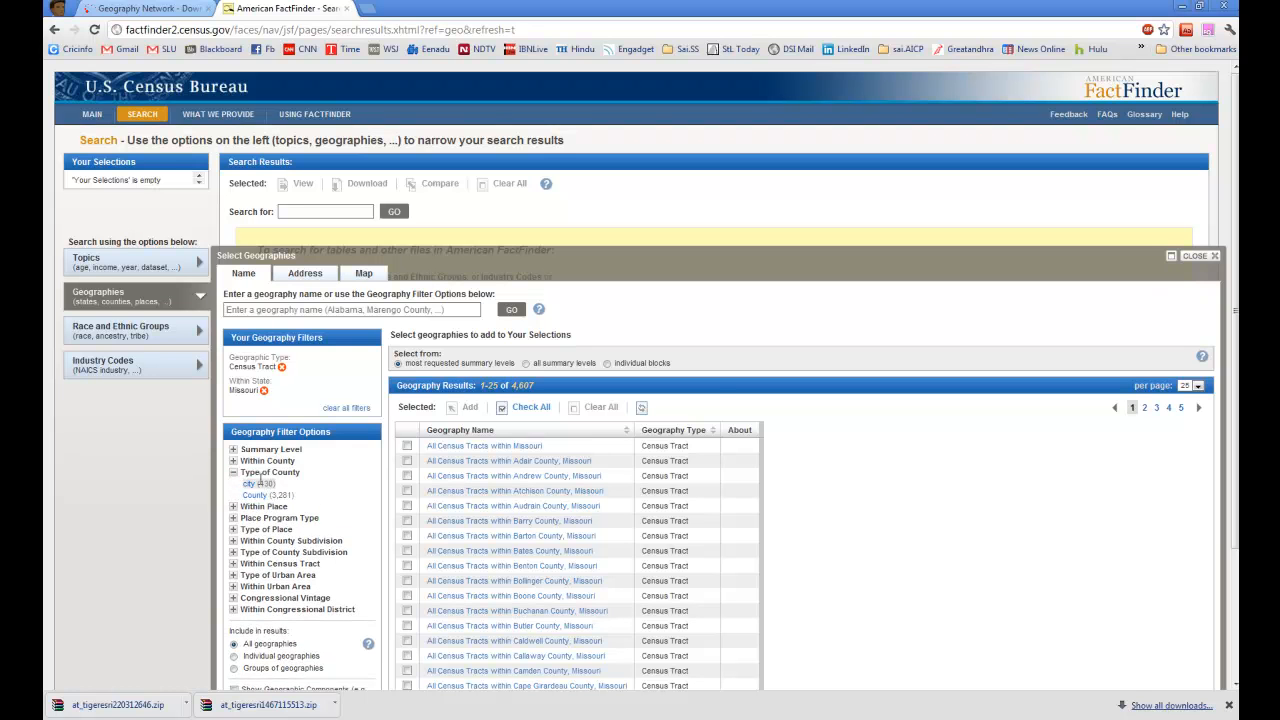
{"action": "left_click", "coordinate": [252, 484]}
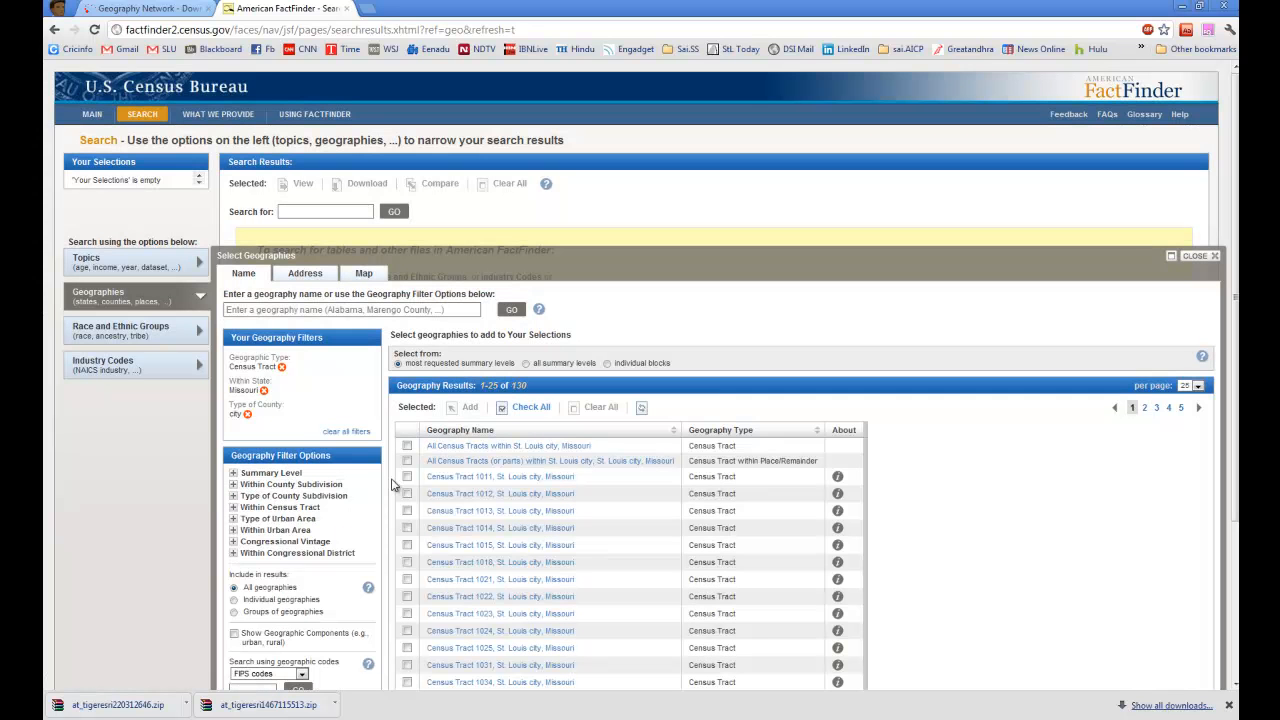
{"action": "left_click", "coordinate": [503, 446]}
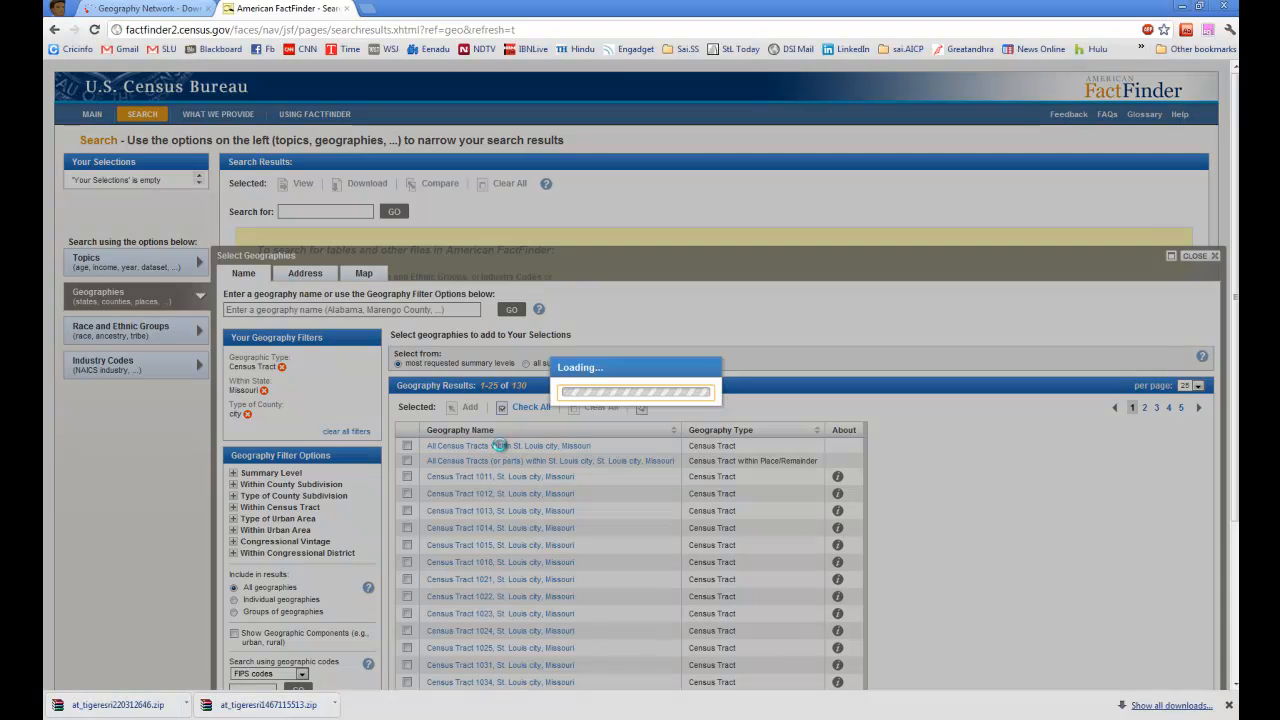
{"action": "left_click", "coordinate": [1202, 258]}
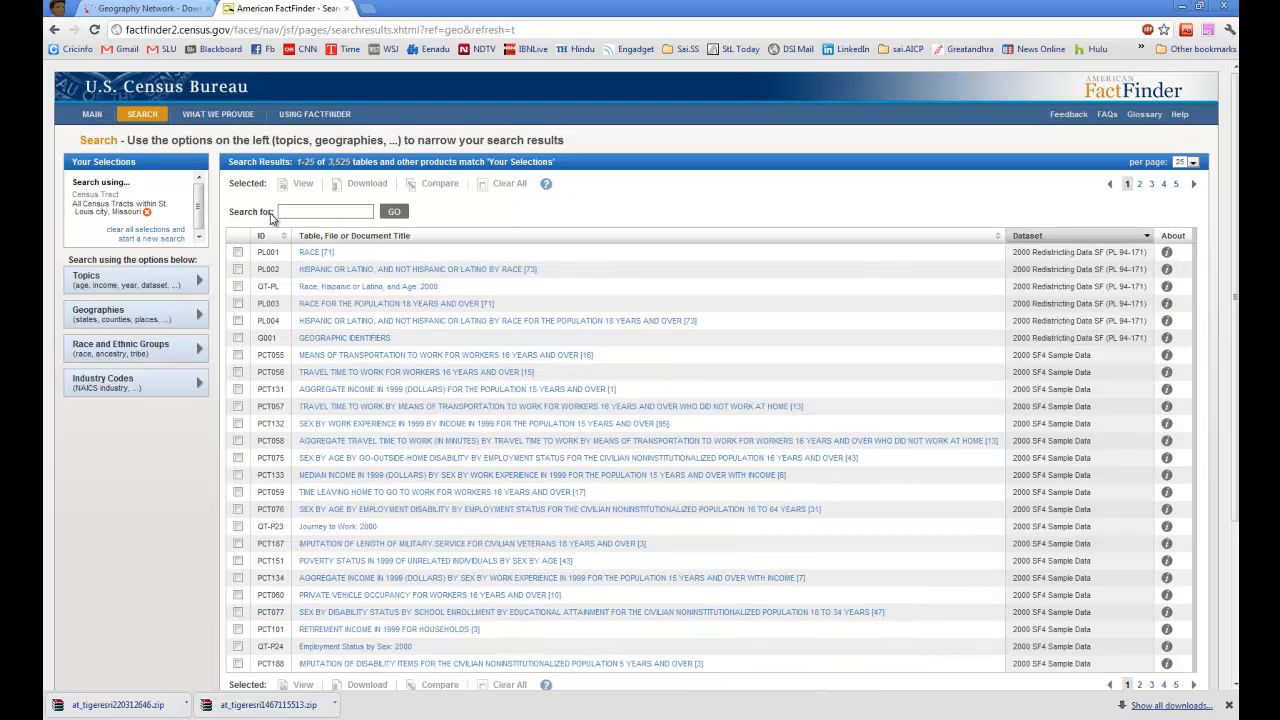
Step: Search the tables for "median household income" and sort the results by ID
{"action": "left_click", "coordinate": [306, 211]}
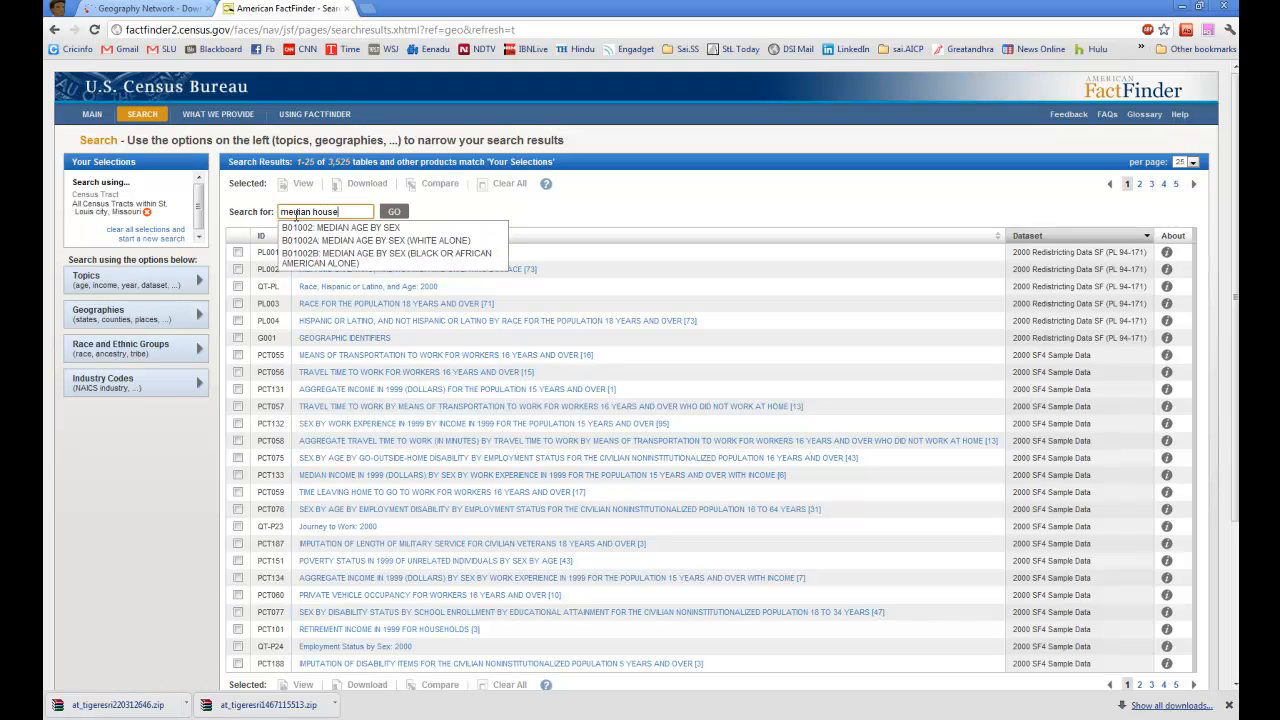
{"action": "type", "text": "hold income"}
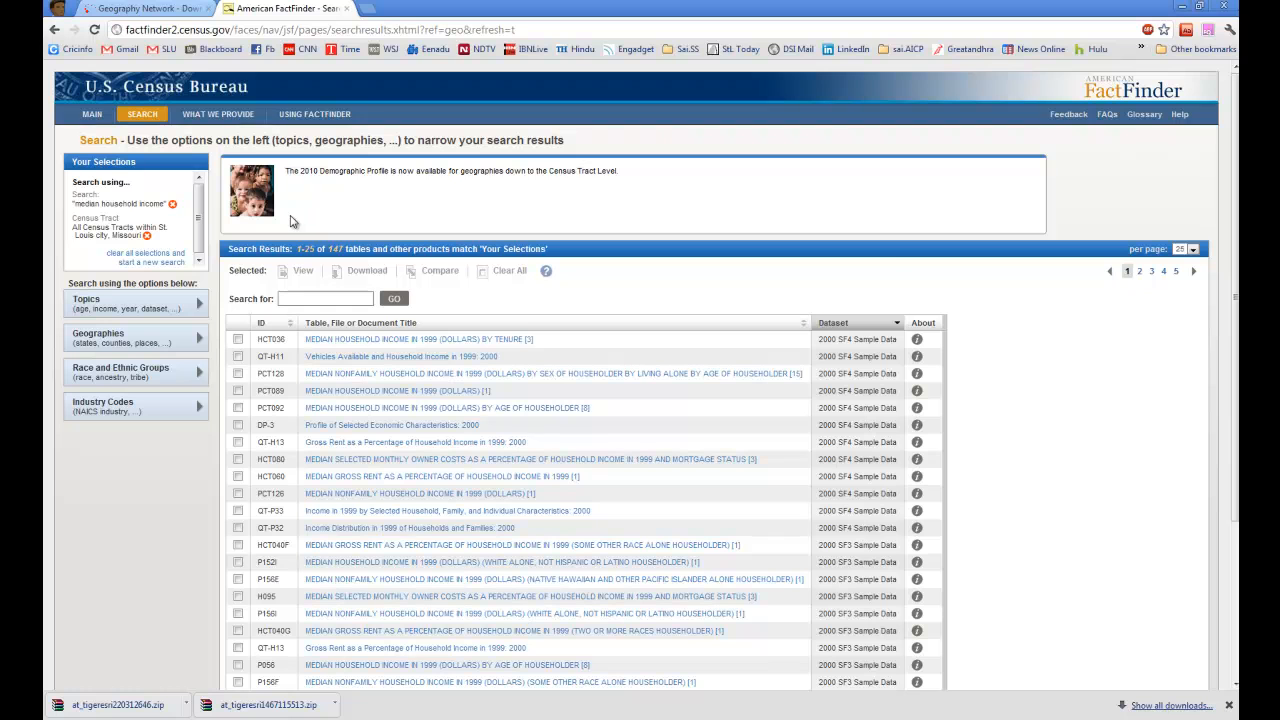
{"action": "scroll", "coordinate": [375, 313], "scroll_direction": "down", "scroll_amount": 3}
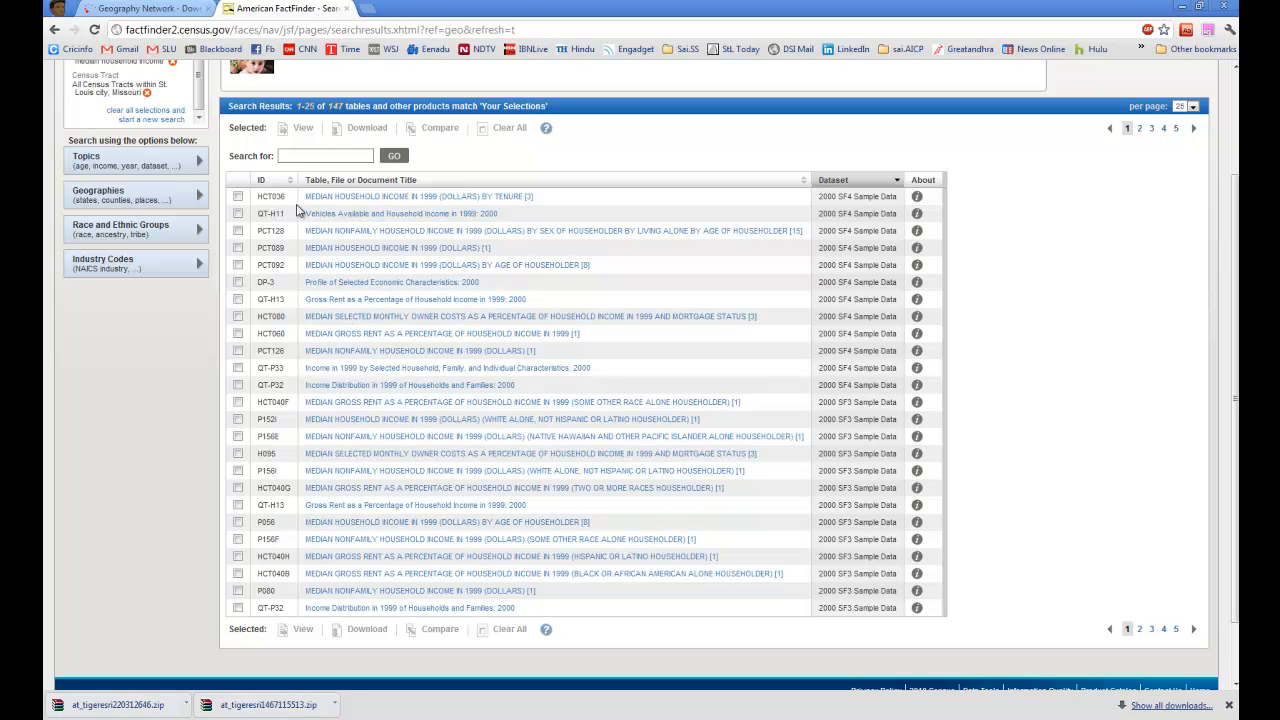
{"action": "left_click", "coordinate": [272, 180]}
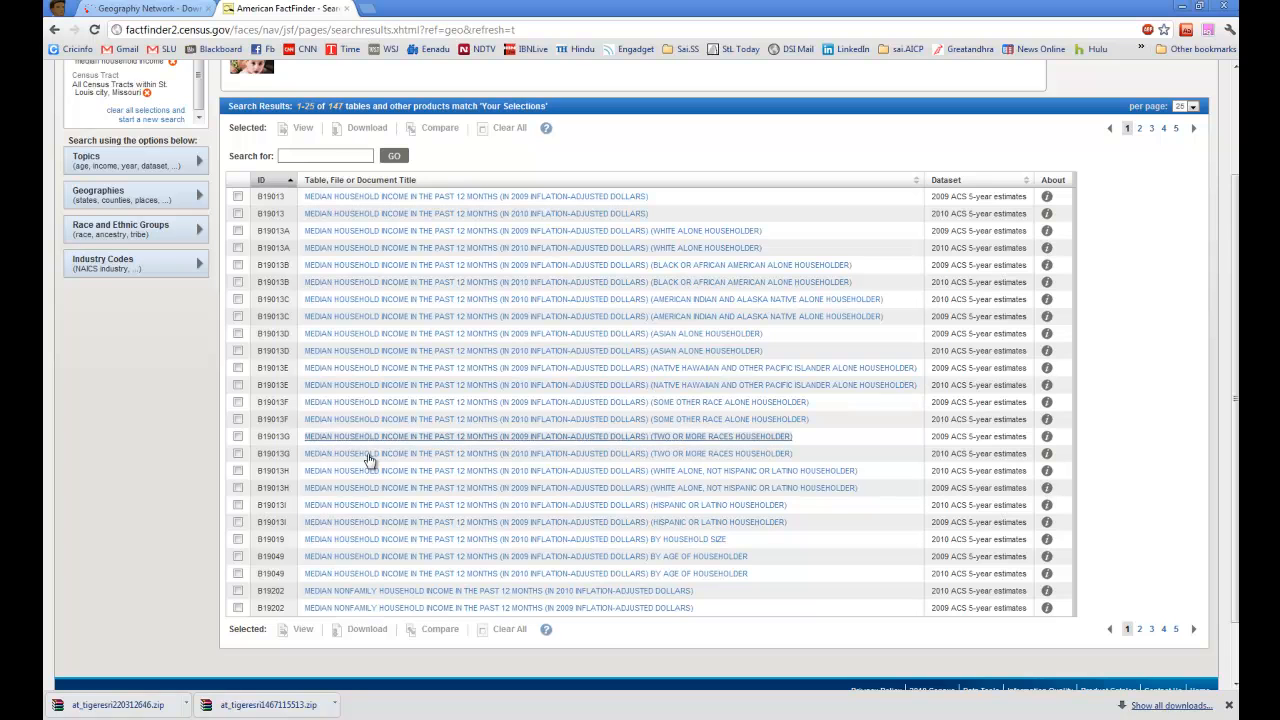
Step: Find the 2000 SF3 Sample Data table P053, Median Household Income in 1999 (Dollars), on results page 4 and open it
{"action": "left_click", "coordinate": [1138, 629]}
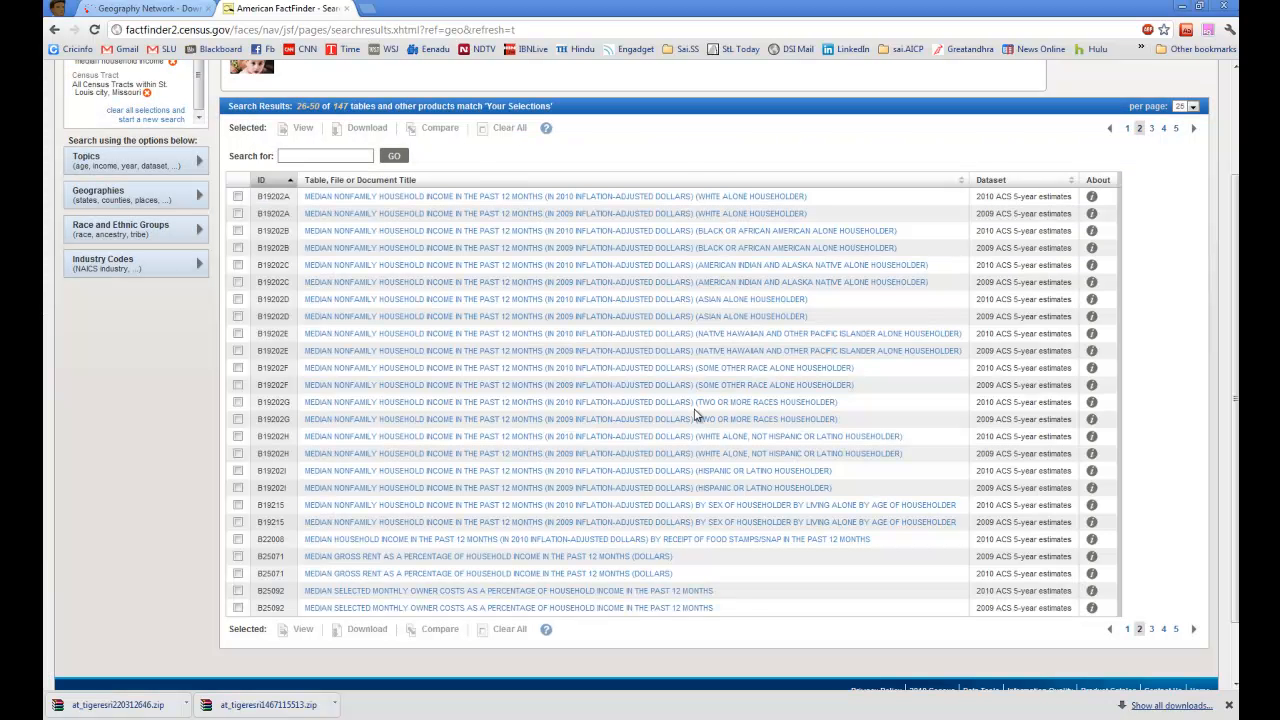
{"action": "left_click", "coordinate": [1152, 629]}
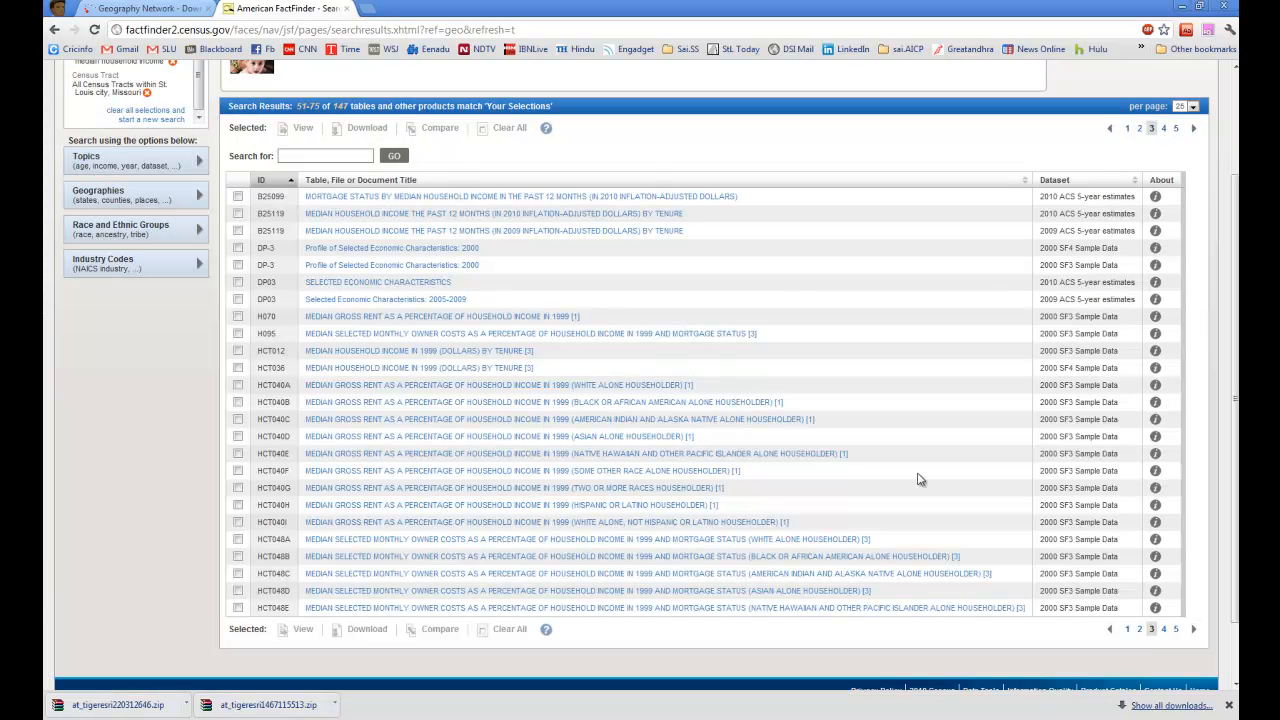
{"action": "left_click", "coordinate": [1164, 630]}
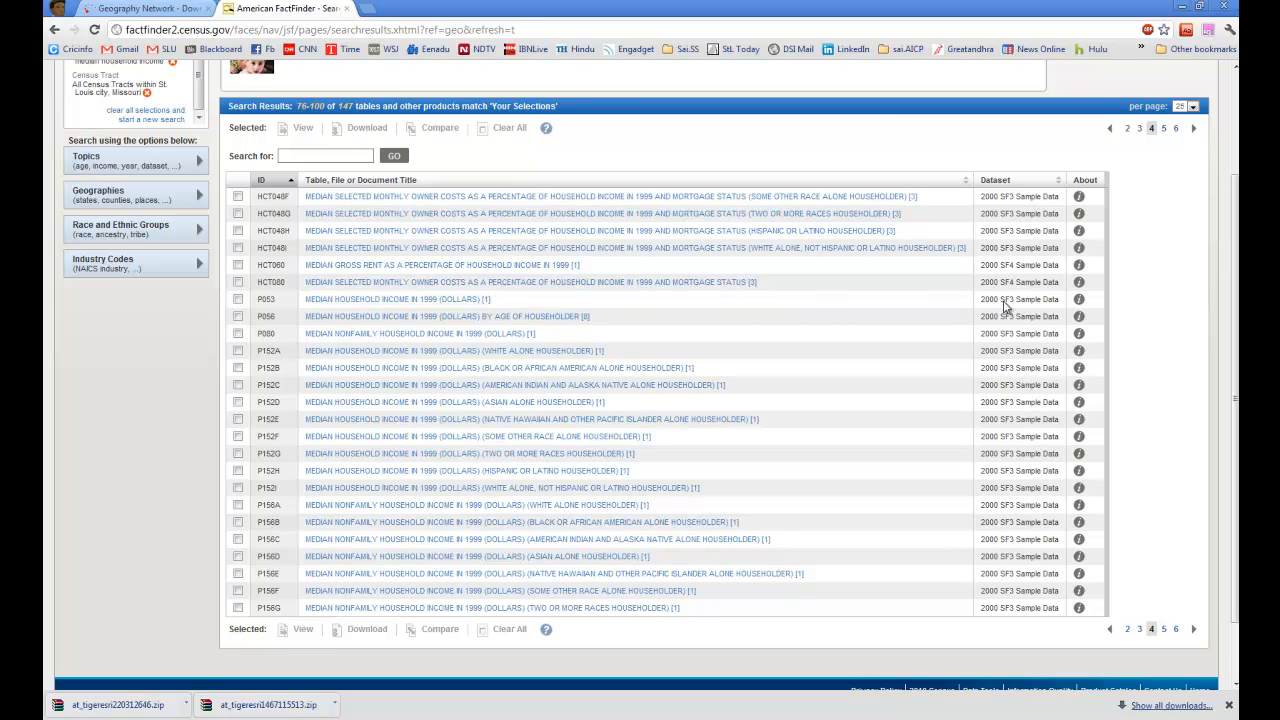
{"action": "left_click_drag", "start_coordinate": [1004, 300], "coordinate": [1051, 301]}
{"action": "left_click", "coordinate": [1053, 304]}
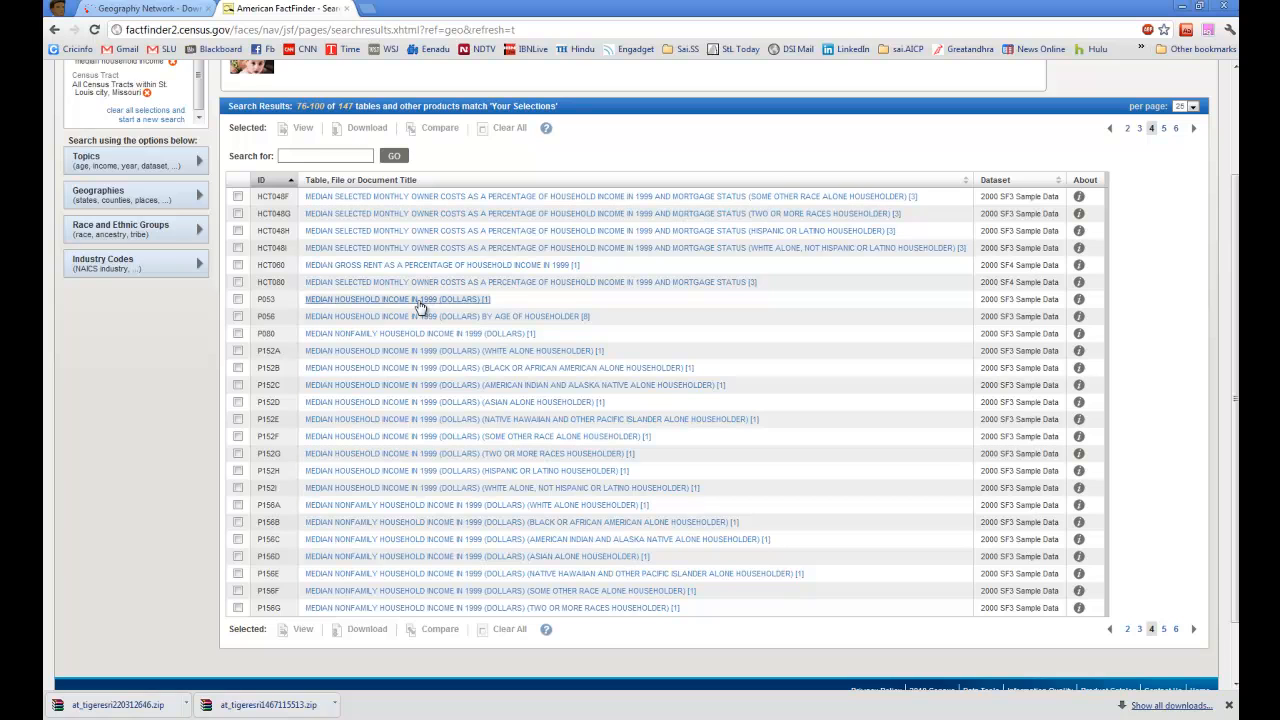
{"action": "left_click", "coordinate": [420, 300]}
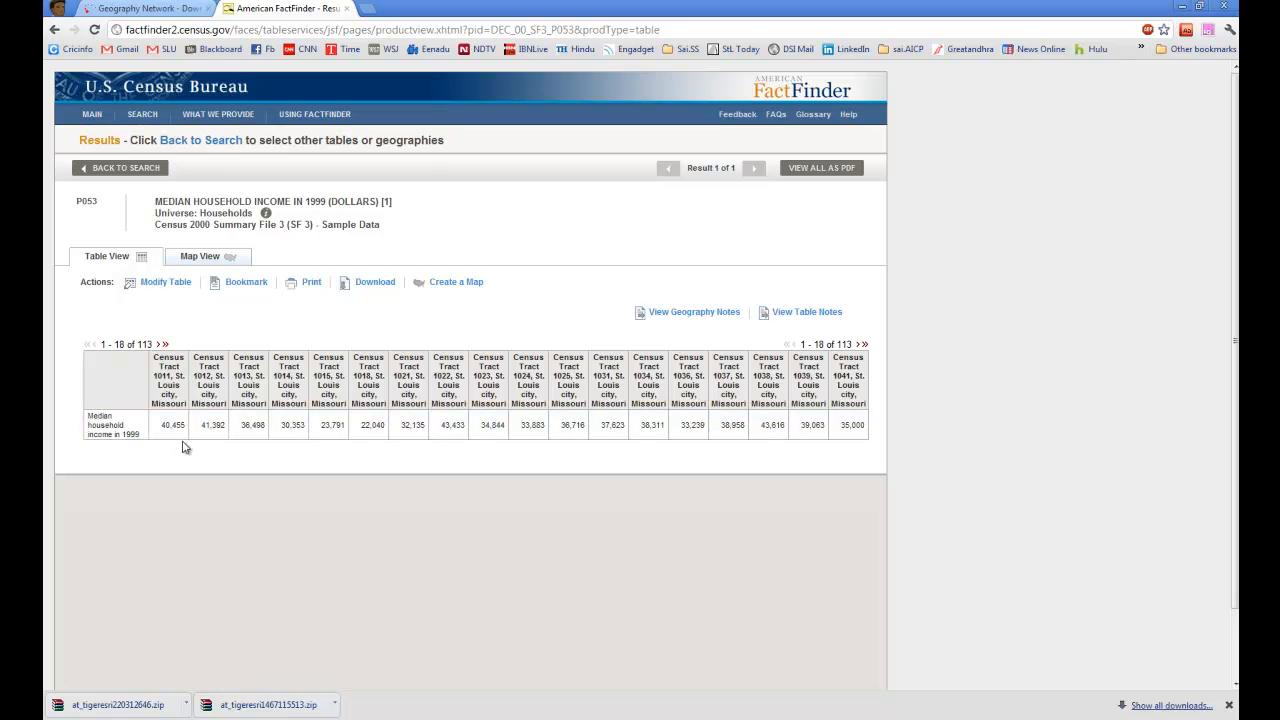
Step: Modify the P053 table by transposing its rows and columns, and review the list of tracts
{"action": "left_click", "coordinate": [160, 283]}
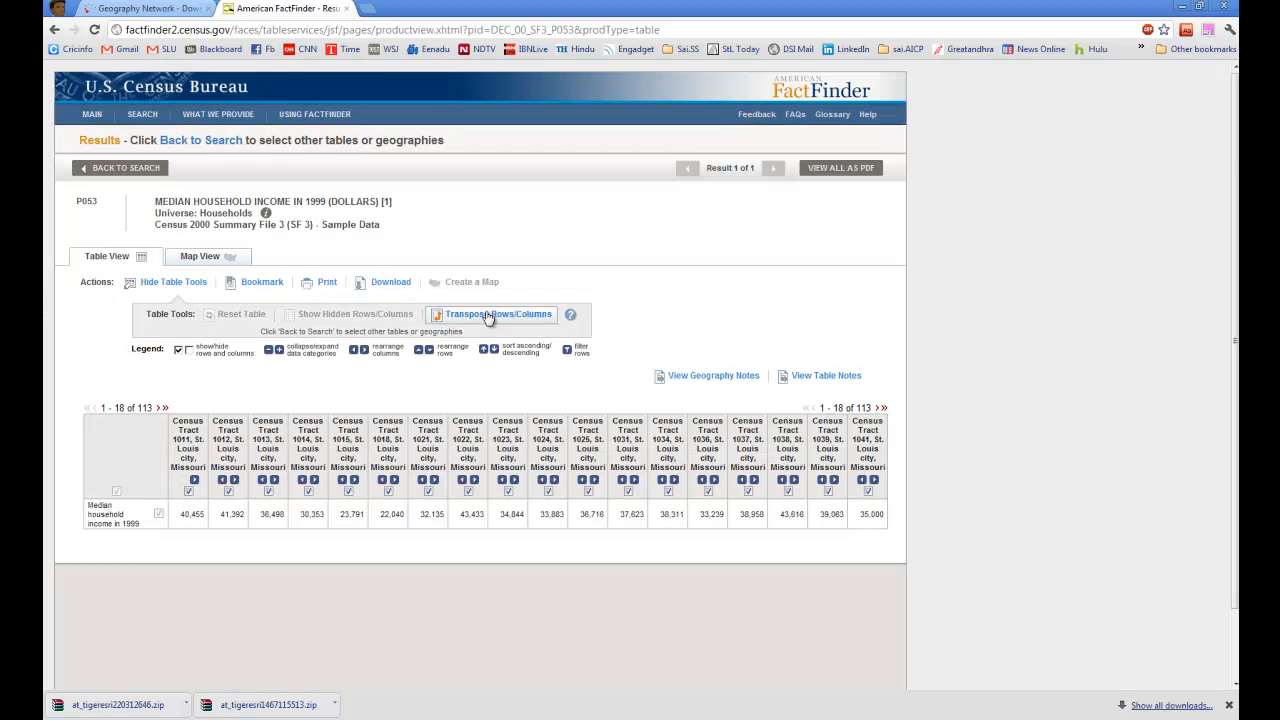
{"action": "left_click", "coordinate": [488, 315]}
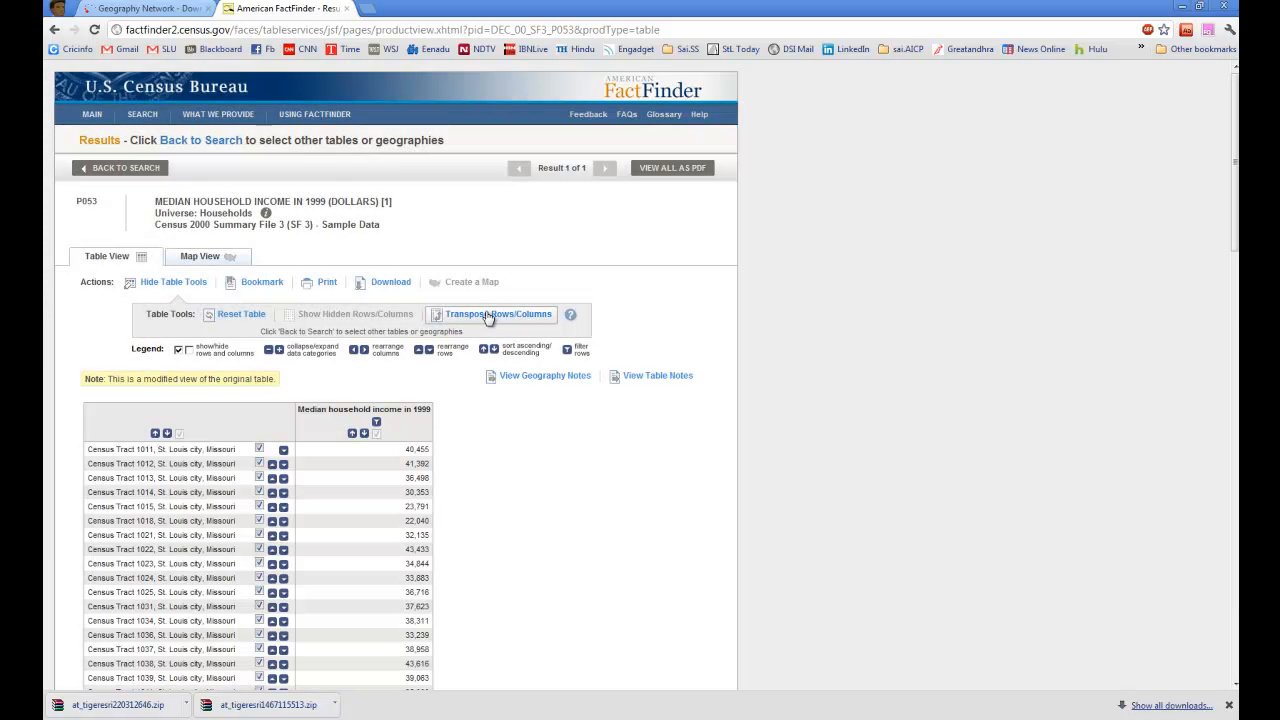
{"action": "scroll", "coordinate": [474, 452], "scroll_direction": "down", "scroll_amount": 2}
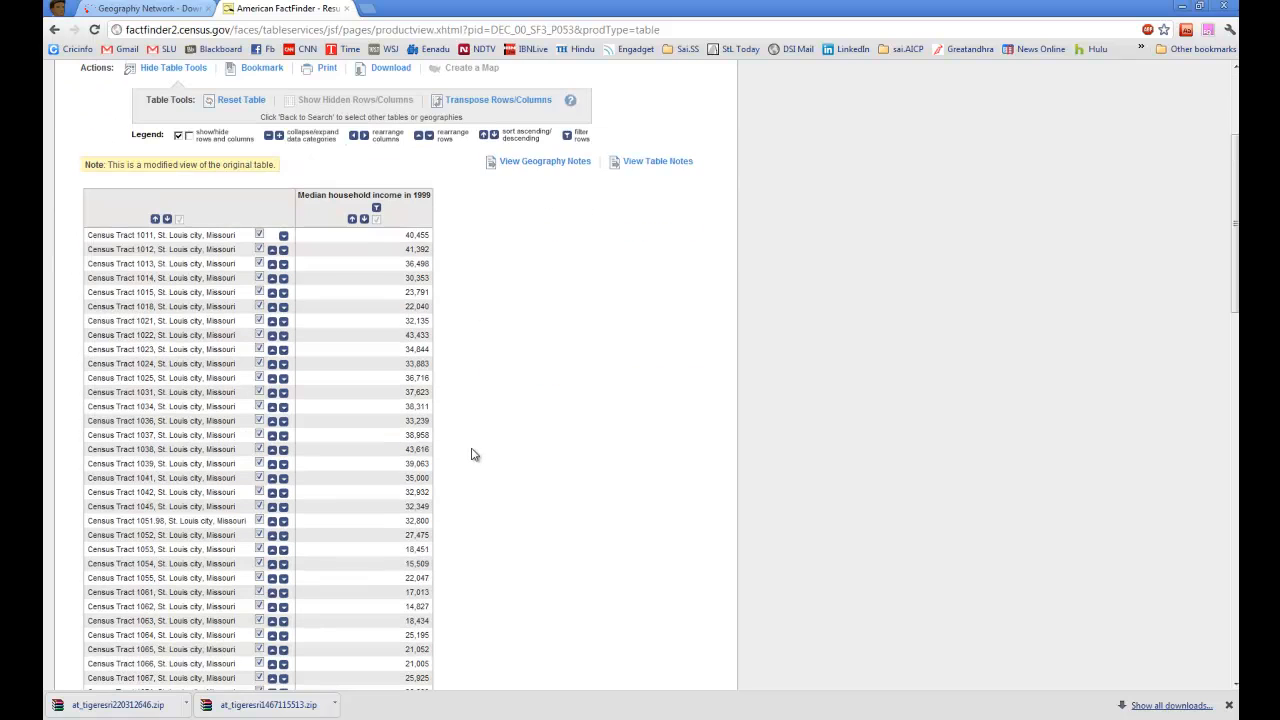
{"action": "scroll", "coordinate": [474, 455], "scroll_direction": "down", "scroll_amount": 10}
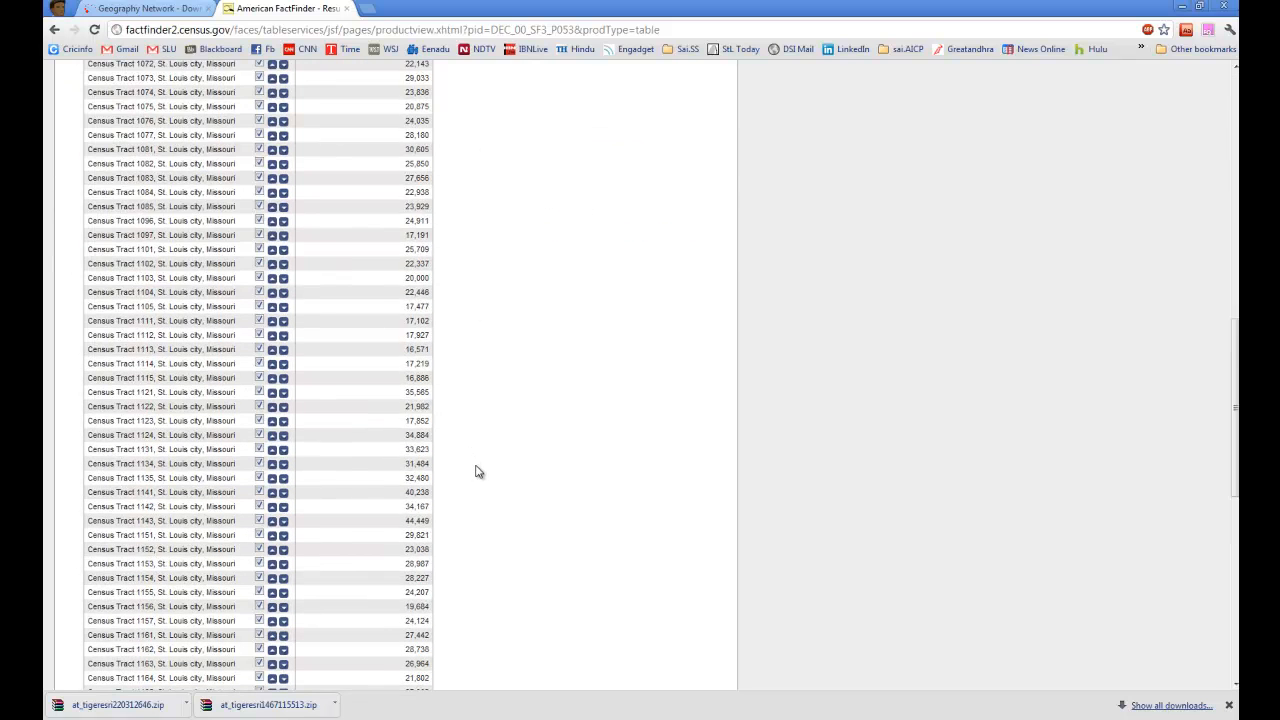
{"action": "scroll", "coordinate": [477, 466], "scroll_direction": "up", "scroll_amount": 15}
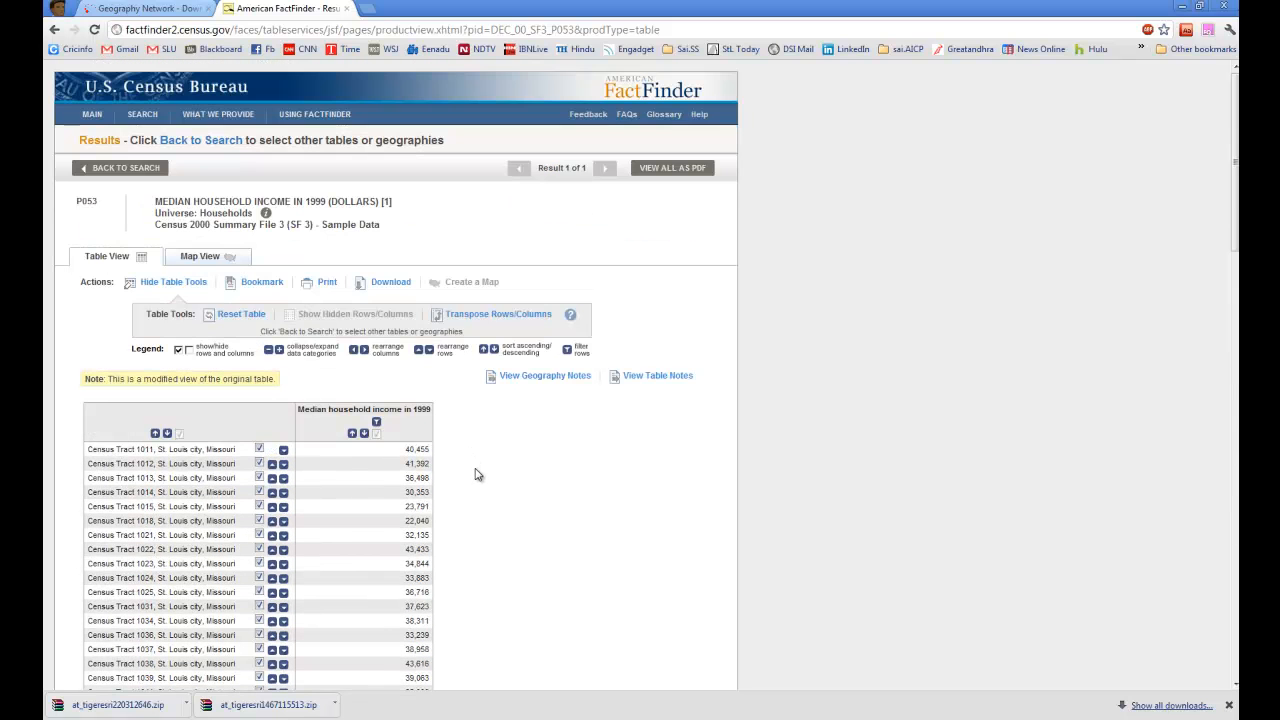
Step: Download the modified table in Microsoft Excel (.xls) format and open DEC_00_SF3_P053.xls in Excel
{"action": "left_click", "coordinate": [391, 284]}
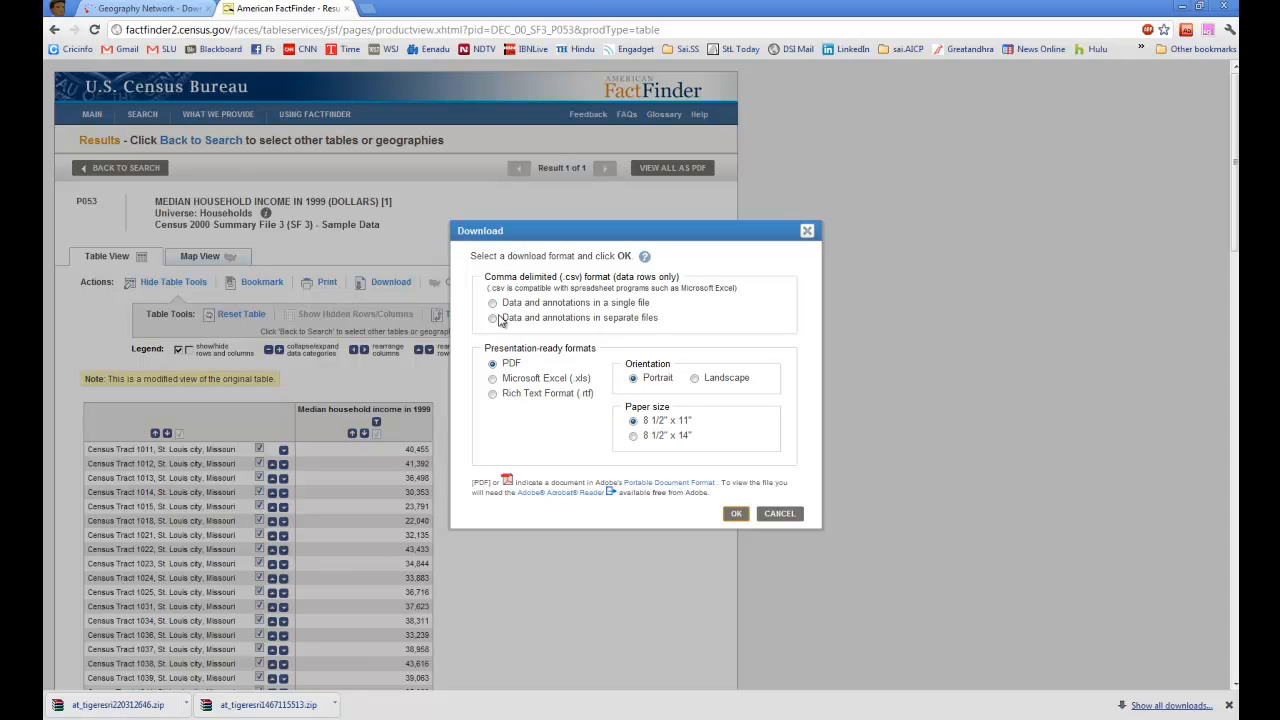
{"action": "left_click", "coordinate": [493, 379]}
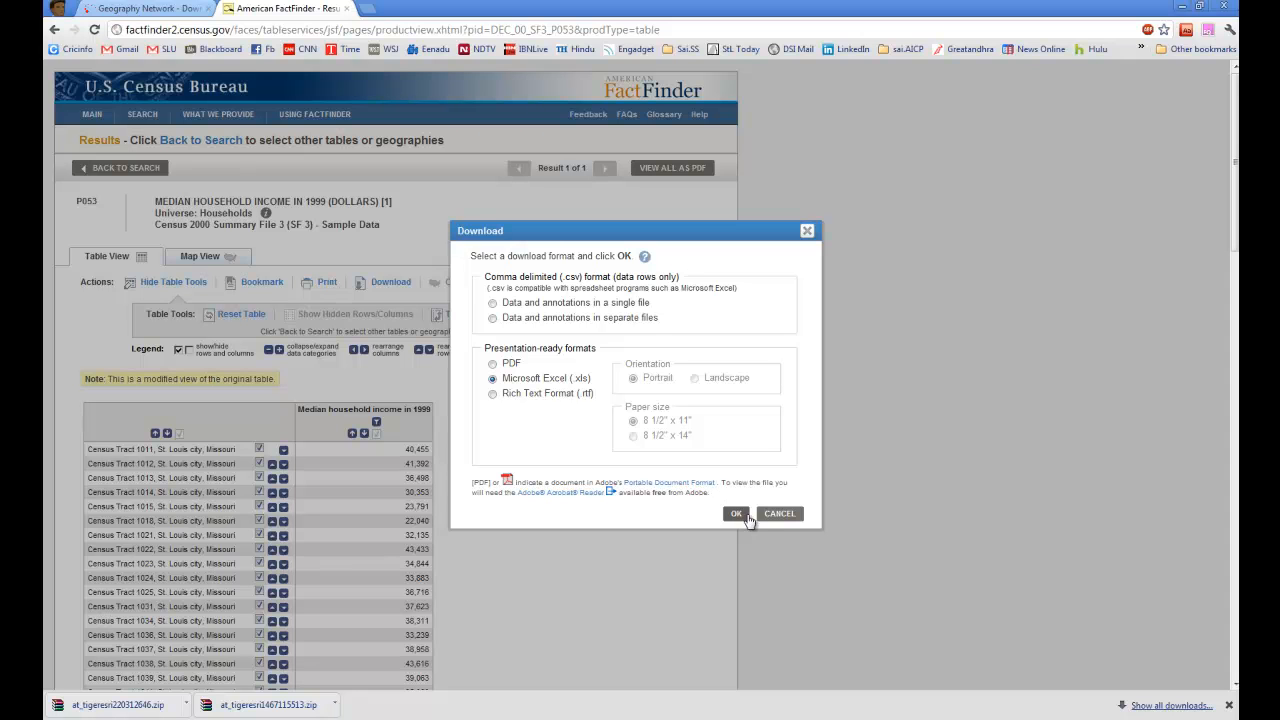
{"action": "left_click", "coordinate": [737, 514]}
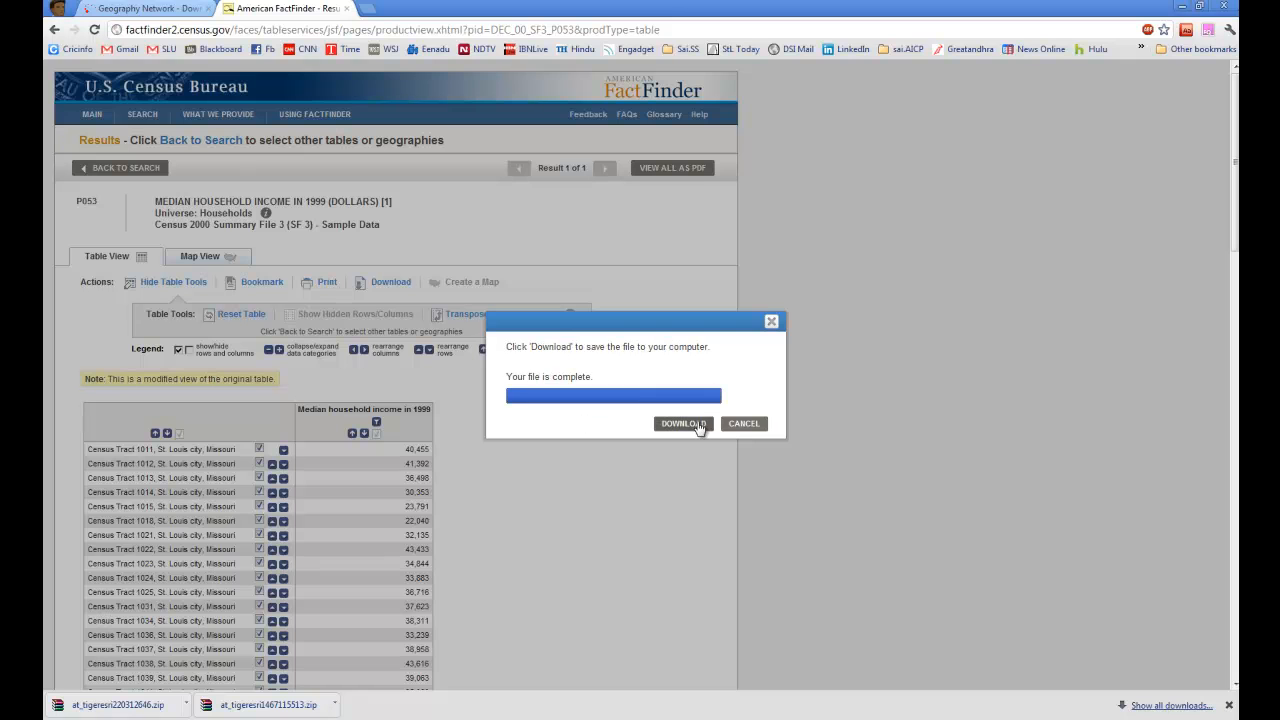
{"action": "left_click", "coordinate": [700, 423]}
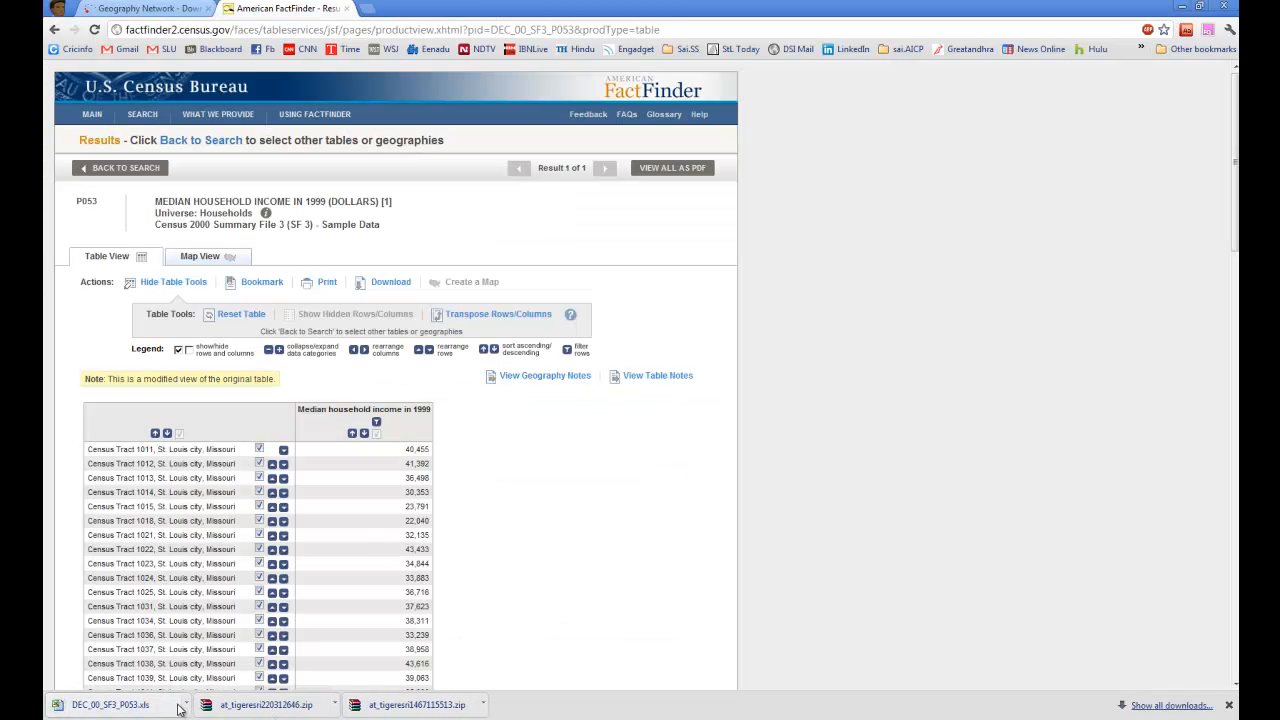
{"action": "left_click", "coordinate": [110, 705]}
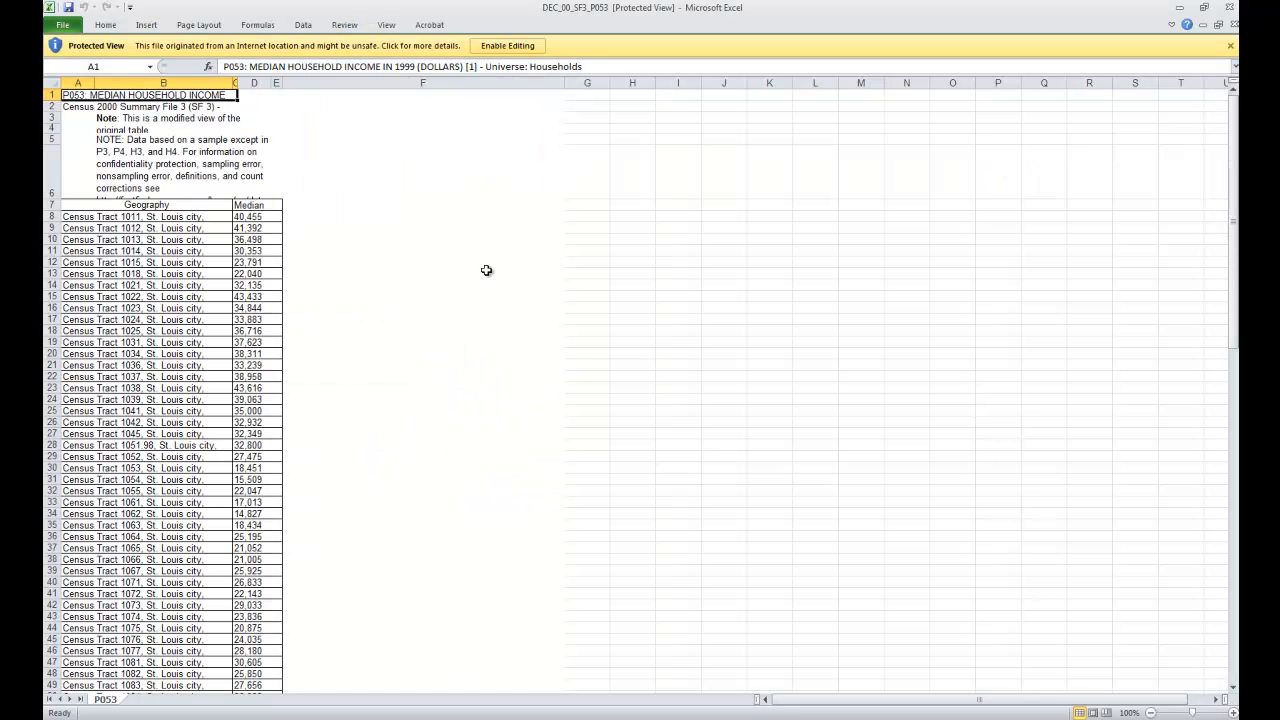
{"action": "left_click", "coordinate": [473, 271]}
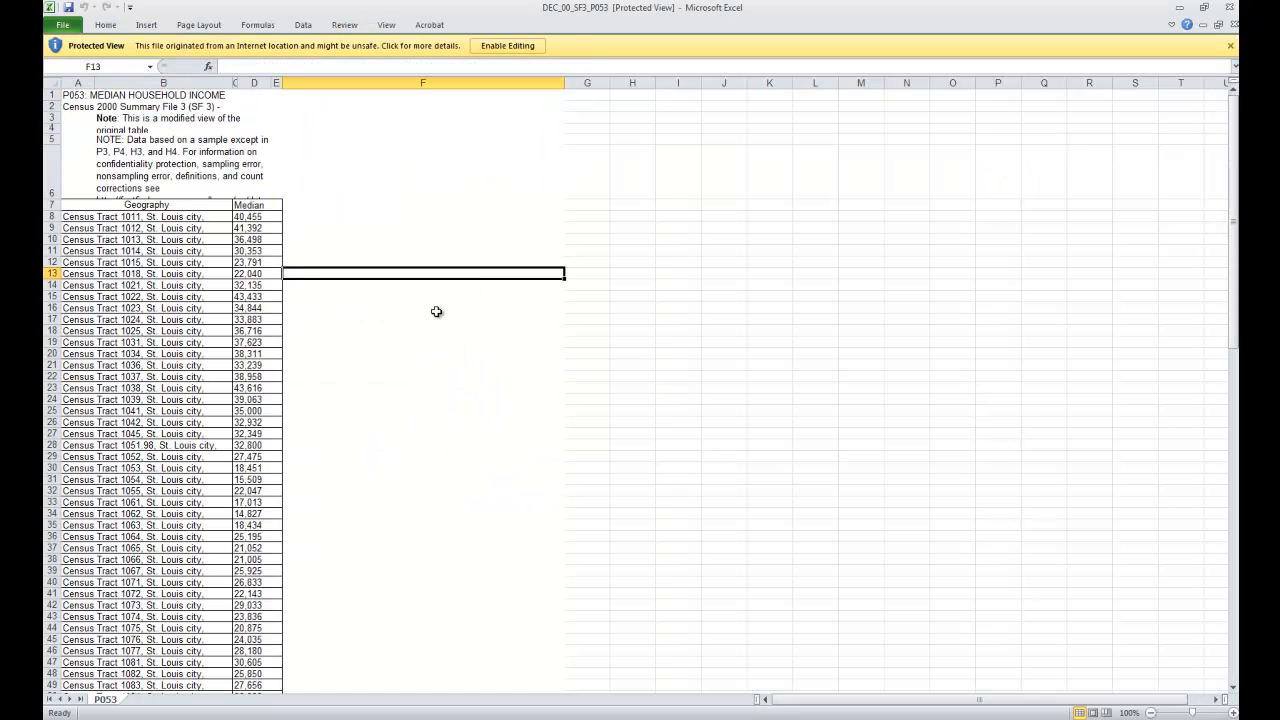
Step: Look through the tract income rows in the P053 workbook and close it
{"action": "scroll", "coordinate": [436, 312], "scroll_direction": "down", "scroll_amount": 17}
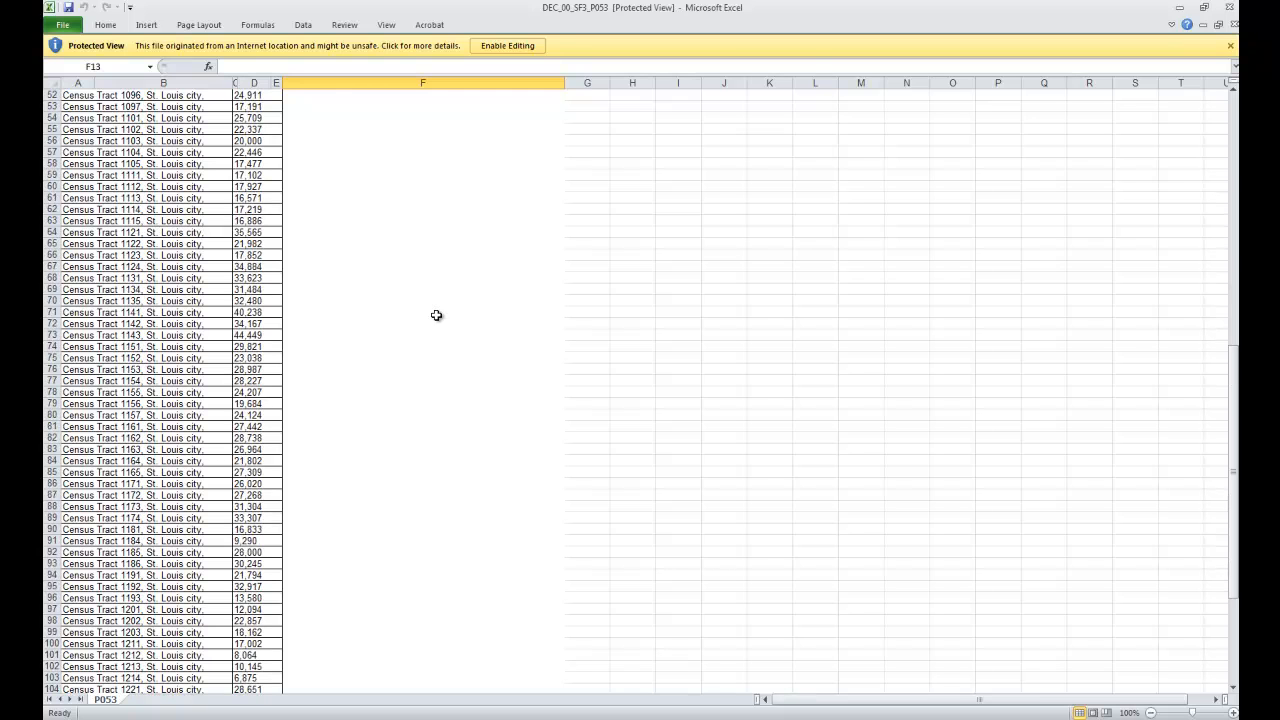
{"action": "scroll", "coordinate": [448, 337], "scroll_direction": "up", "scroll_amount": 17}
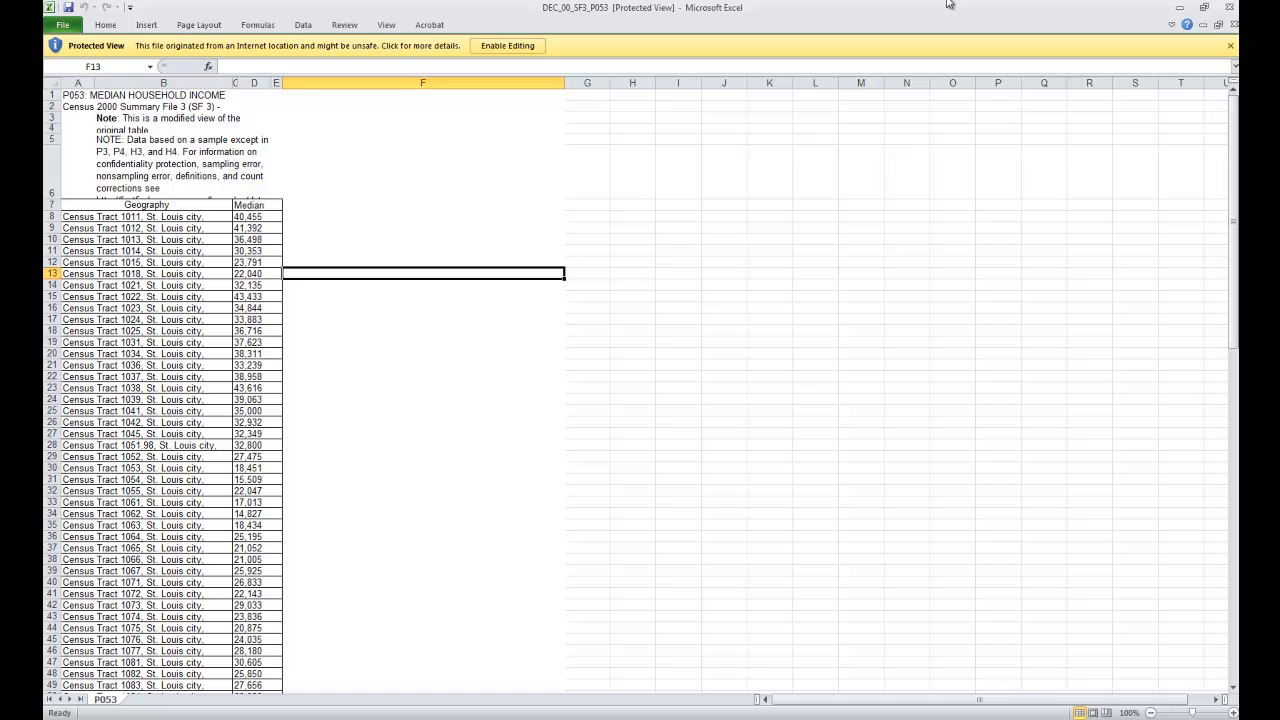
{"action": "left_click", "coordinate": [1230, 6]}
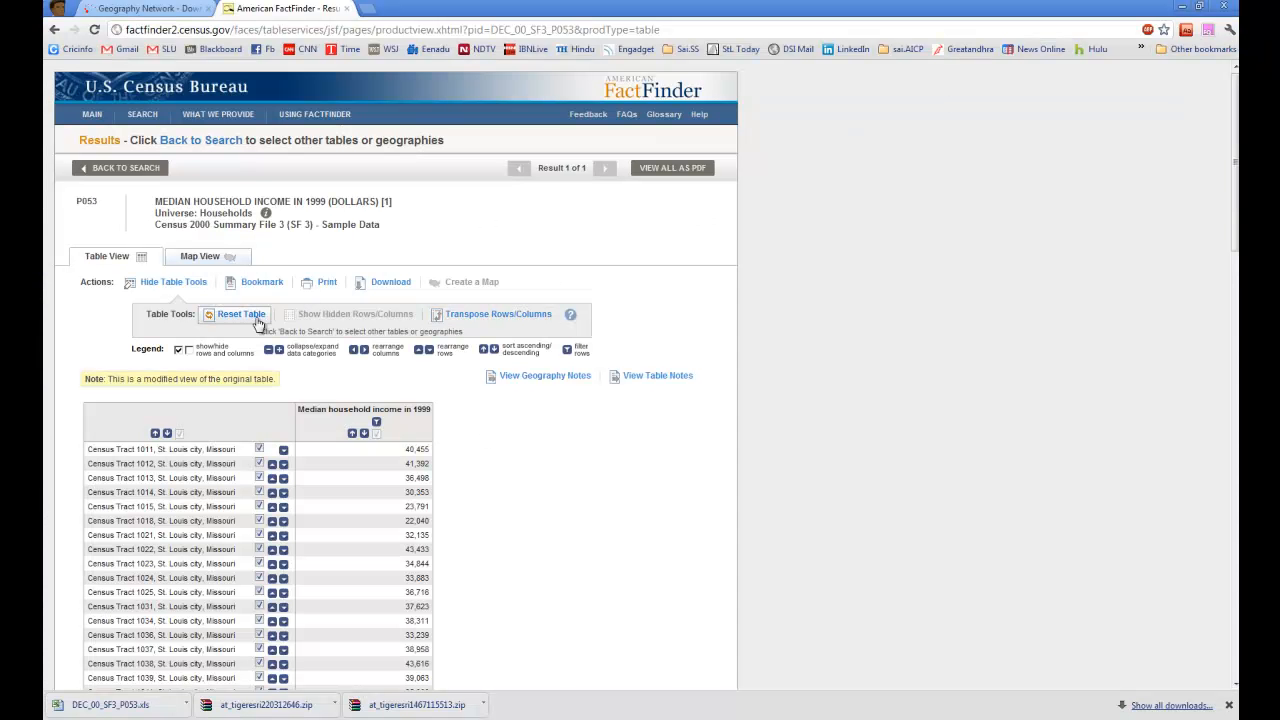
Step: Download the P053 table in comma-delimited (.csv) format with data and annotations in a single file
{"action": "left_click", "coordinate": [390, 282]}
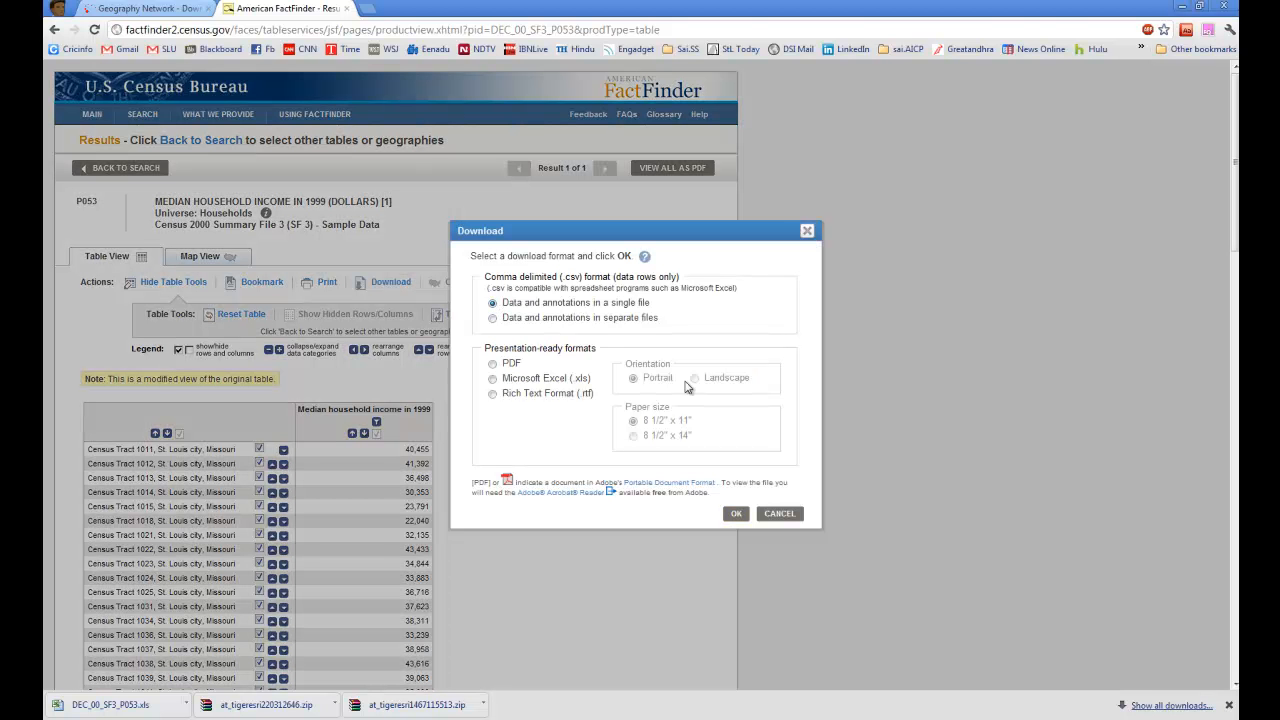
{"action": "left_click", "coordinate": [735, 514]}
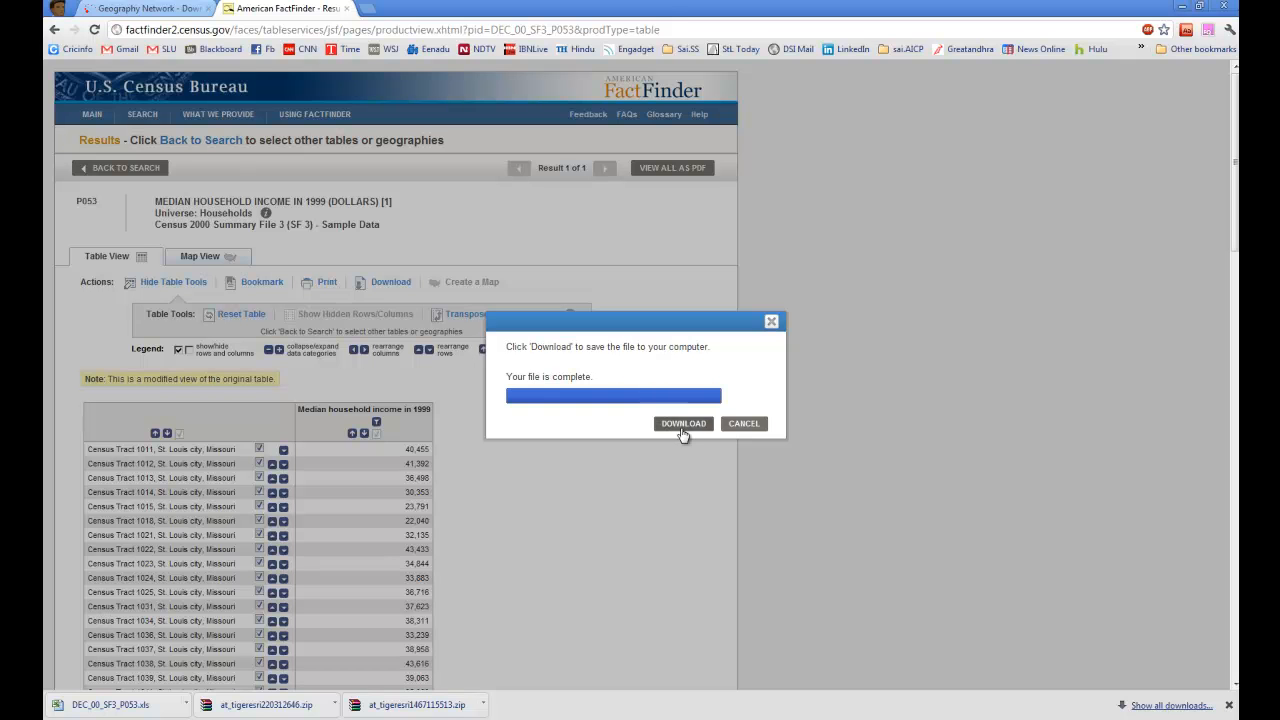
{"action": "left_click", "coordinate": [684, 425]}
Step: Show the downloaded DEC_00_SF3_P053.zip in its folder and extract its contents there
{"action": "left_click", "coordinate": [185, 704]}
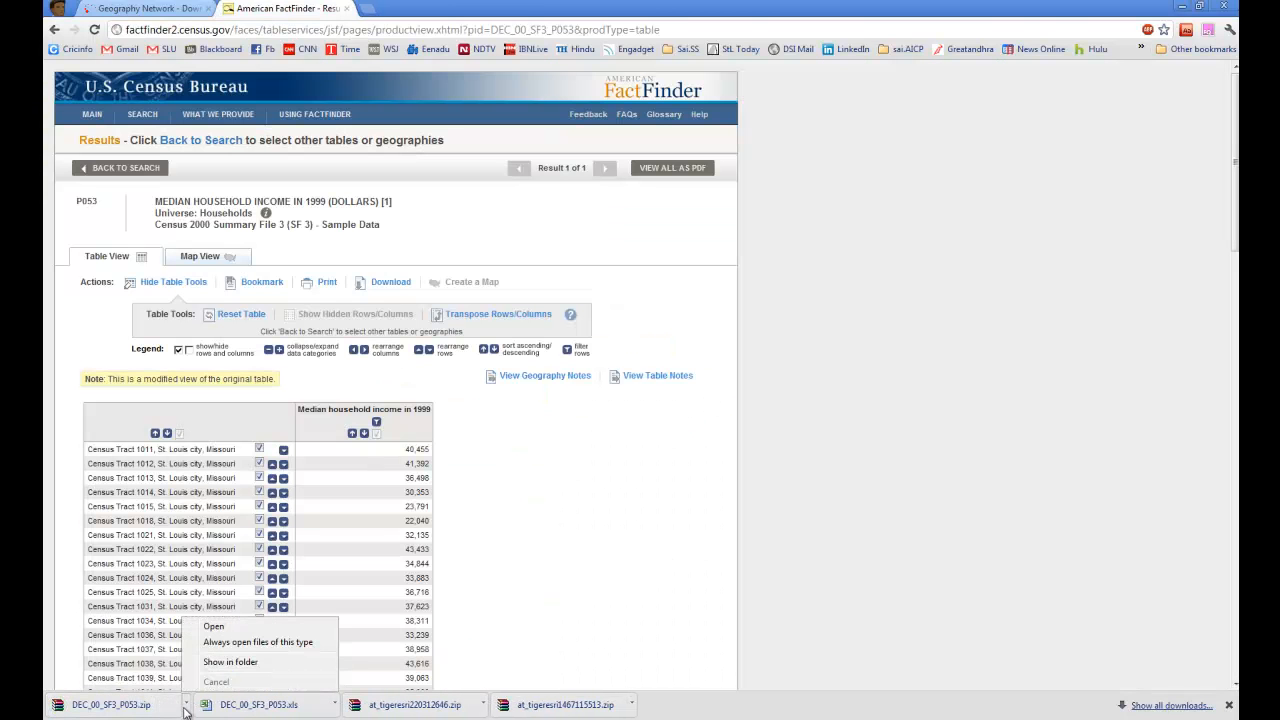
{"action": "left_click", "coordinate": [230, 665]}
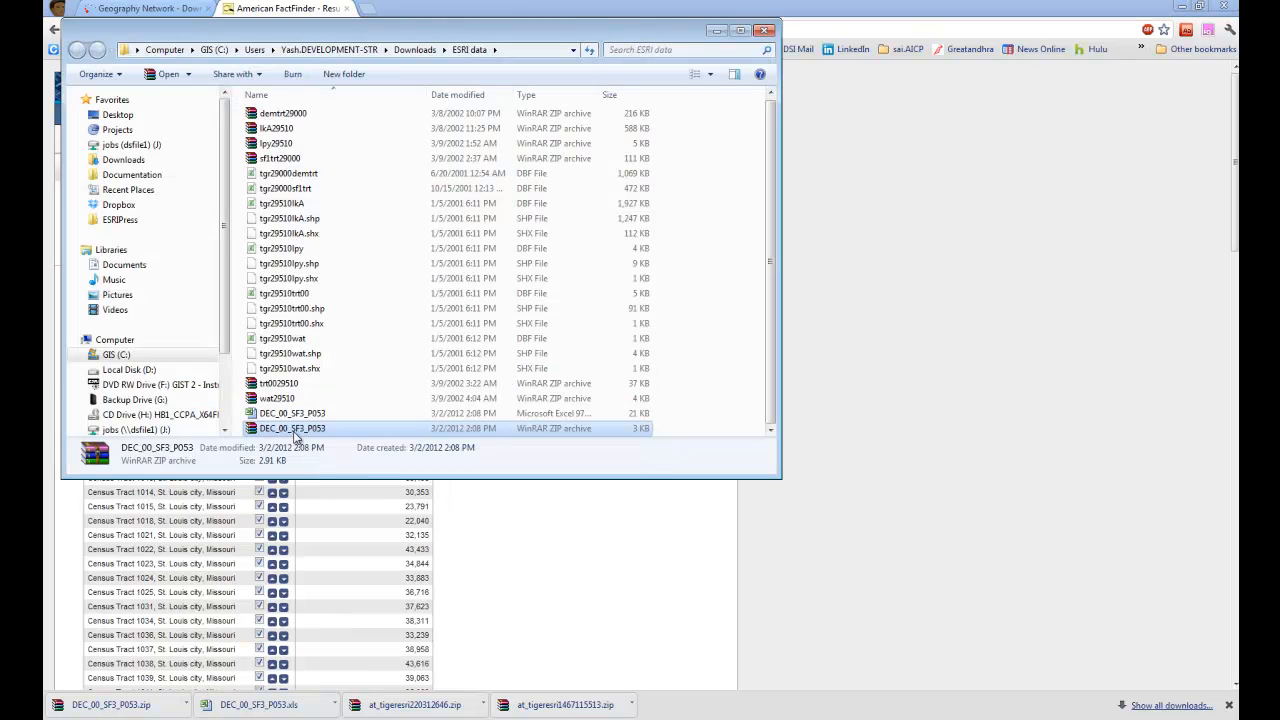
{"action": "right_click", "coordinate": [296, 434]}
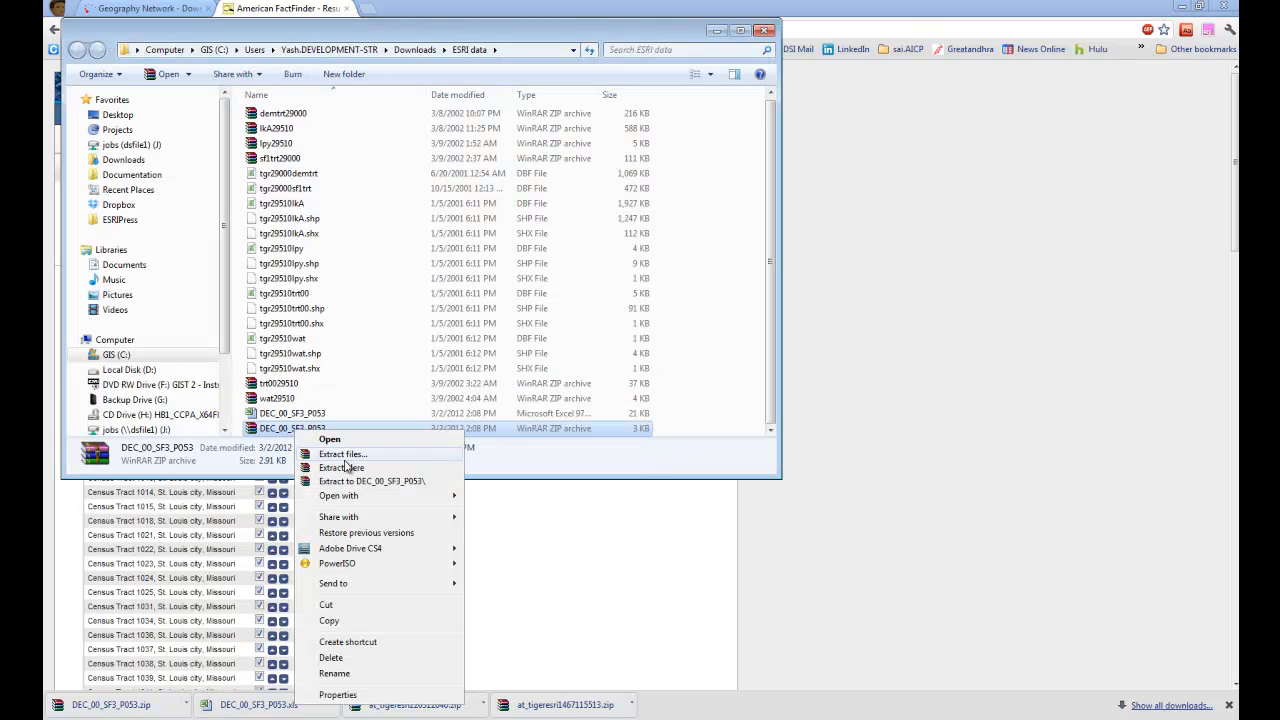
{"action": "left_click", "coordinate": [369, 468]}
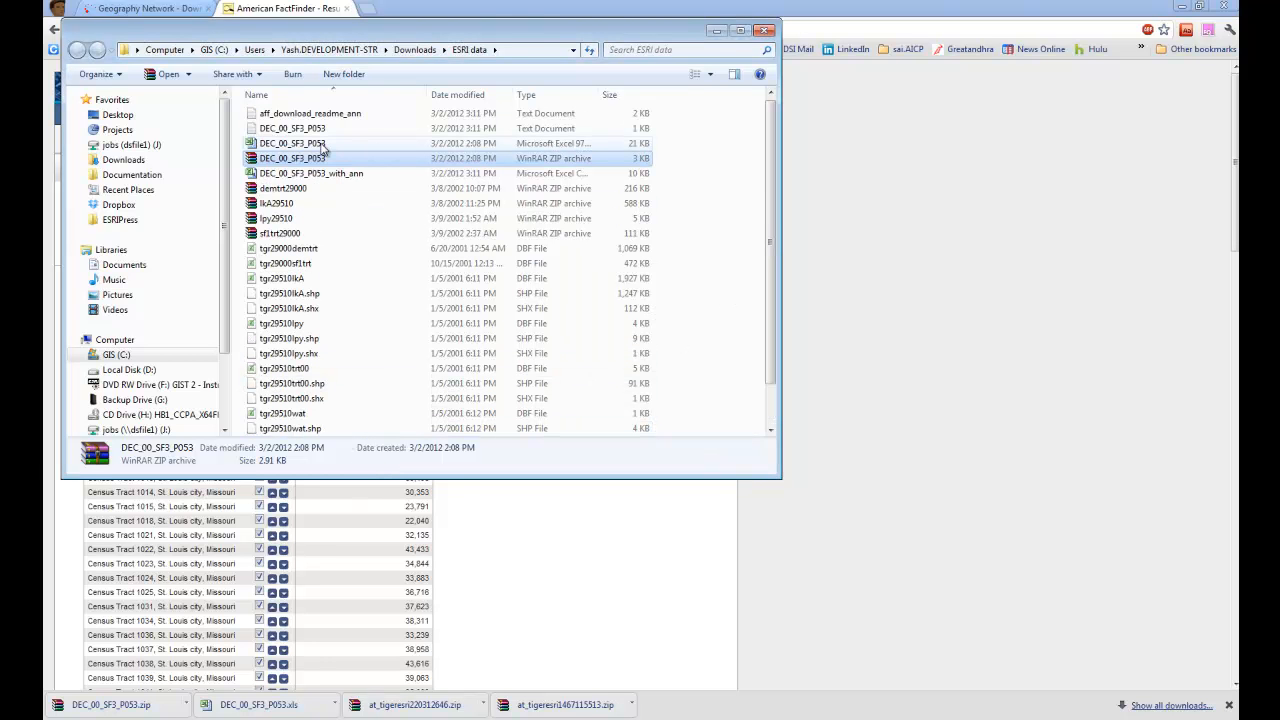
Step: Open the extracted DEC_00_SF3_P053_with_ann file in Excel and fit all column widths to their contents
{"action": "double_click", "coordinate": [322, 144]}
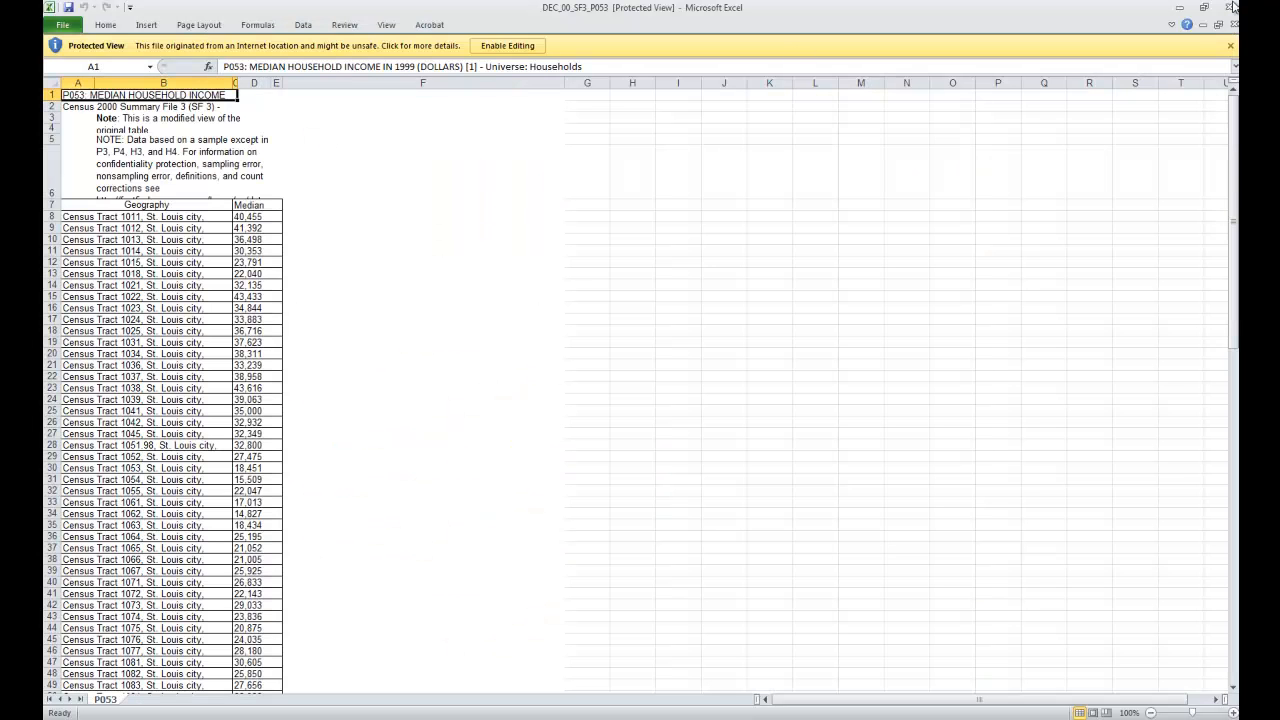
{"action": "left_click", "coordinate": [1231, 7]}
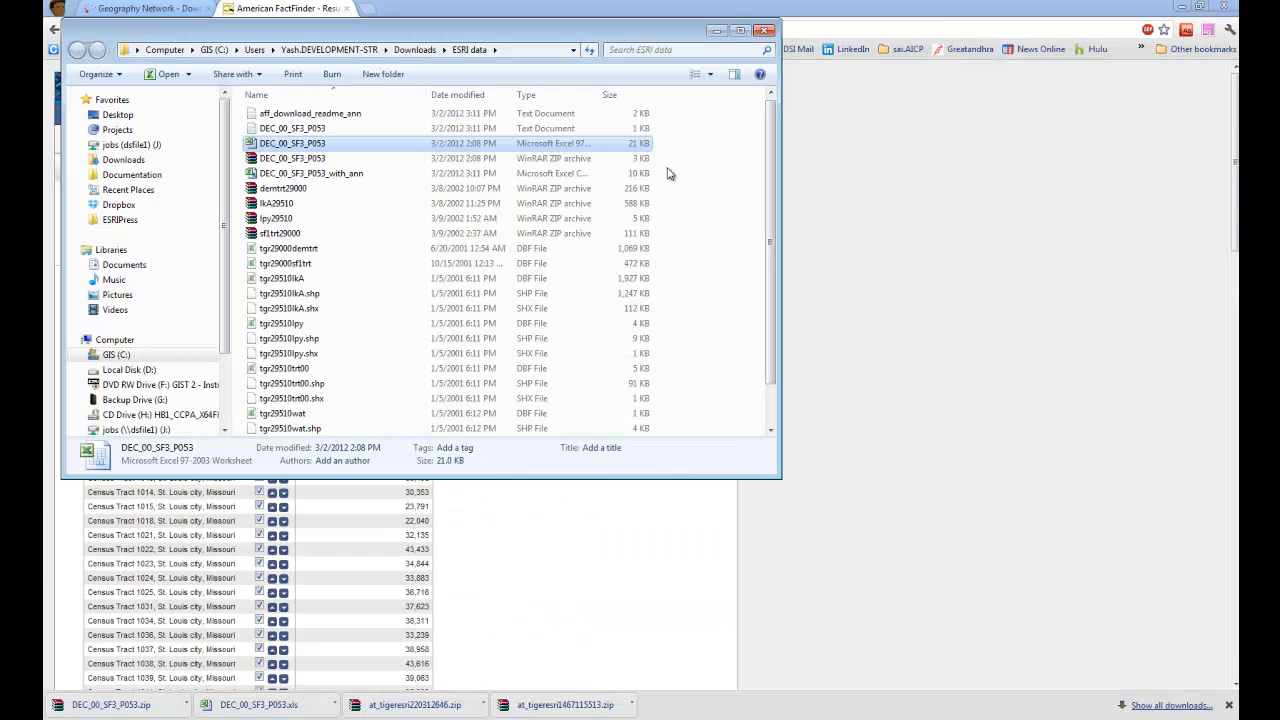
{"action": "double_click", "coordinate": [327, 176]}
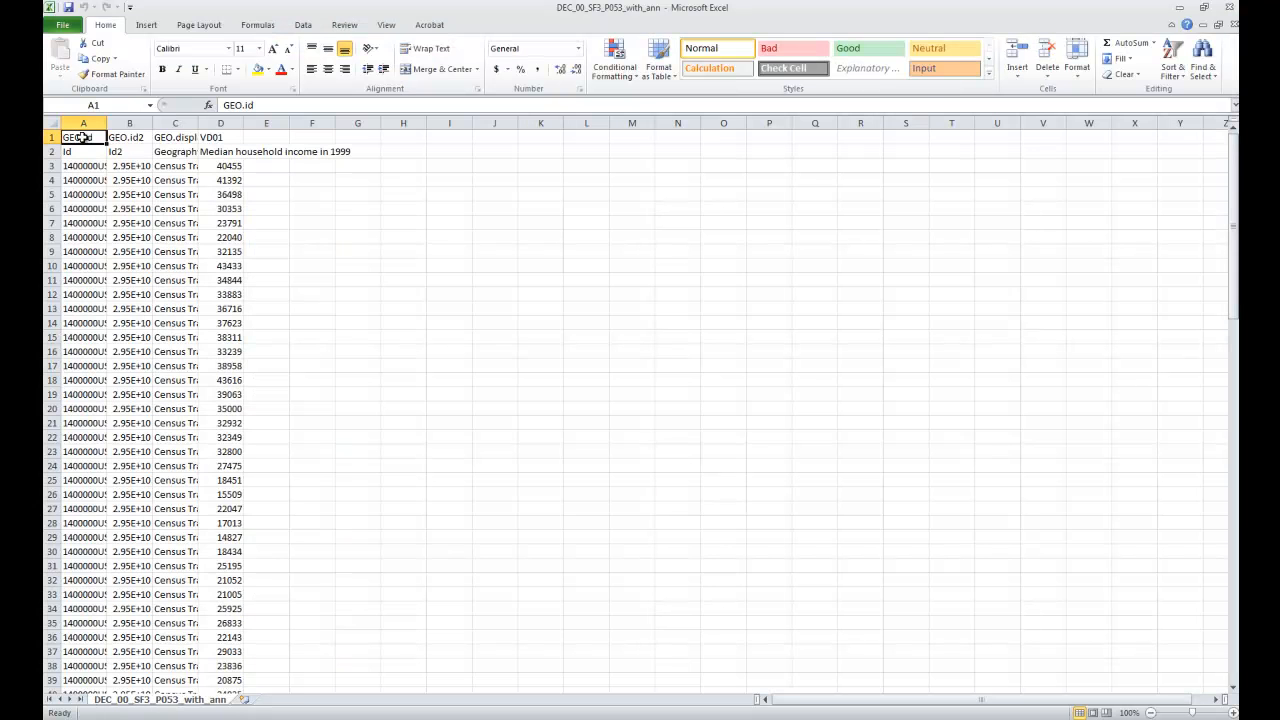
{"action": "left_click", "coordinate": [52, 122]}
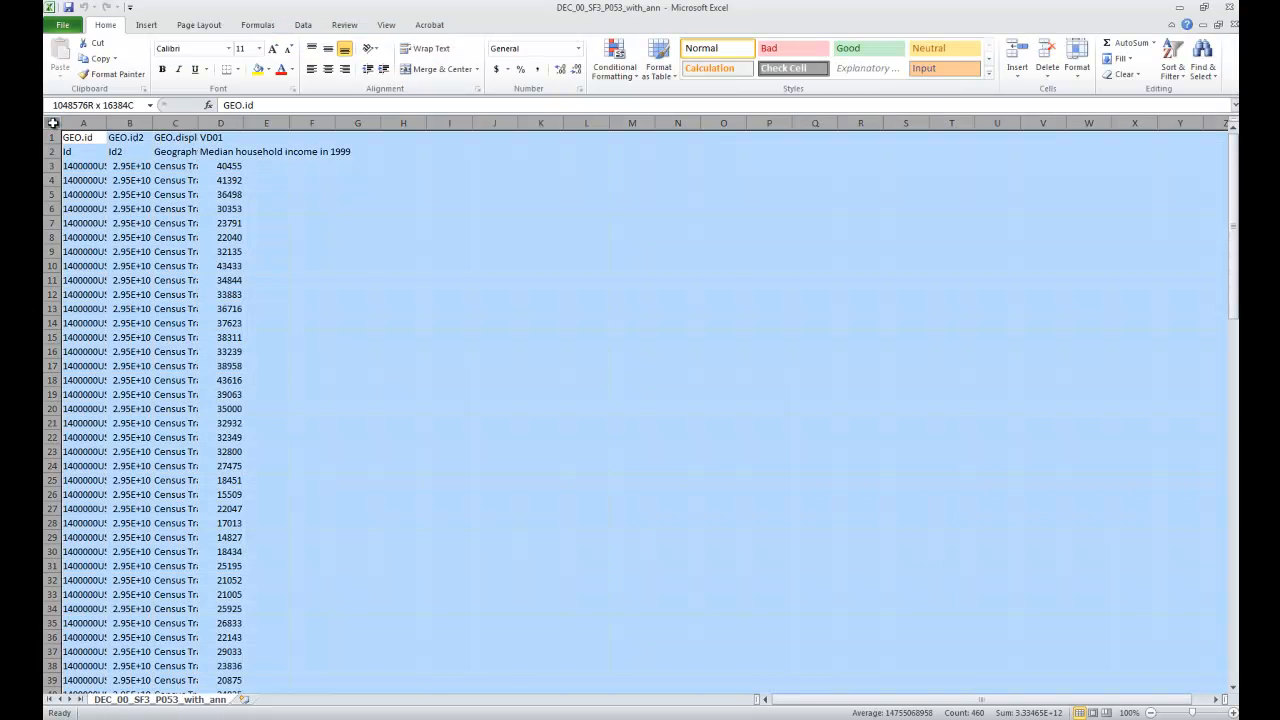
{"action": "double_click", "coordinate": [107, 122]}
{"action": "left_click", "coordinate": [766, 253]}
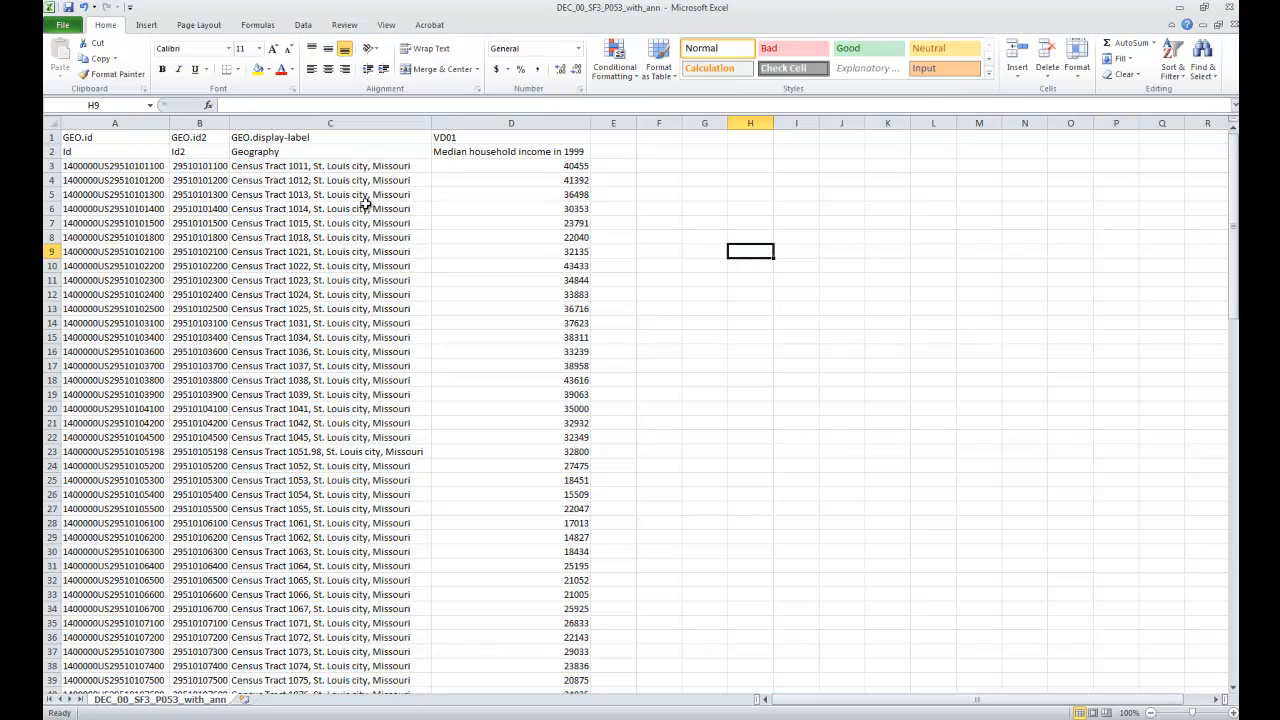
Step: Delete row 2, the second header row with Id, Id2, Geography and Median household income in 1999
{"action": "left_click", "coordinate": [100, 122]}
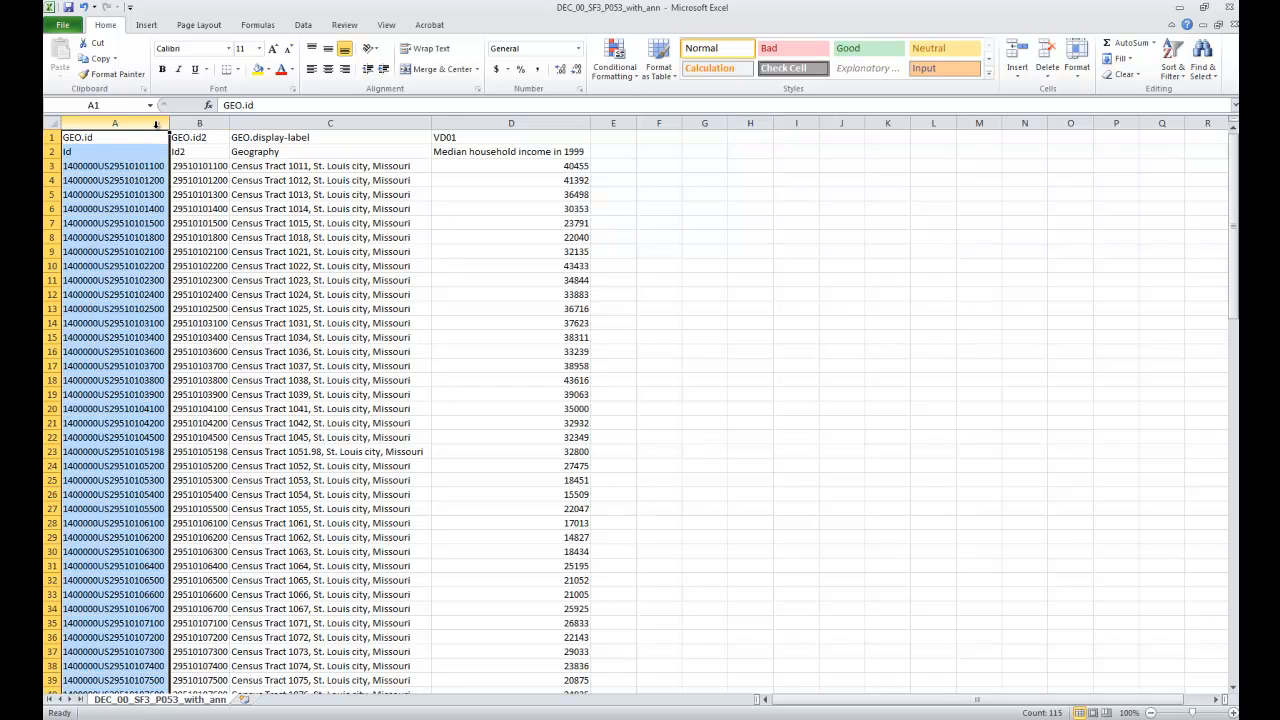
{"action": "left_click", "coordinate": [205, 123]}
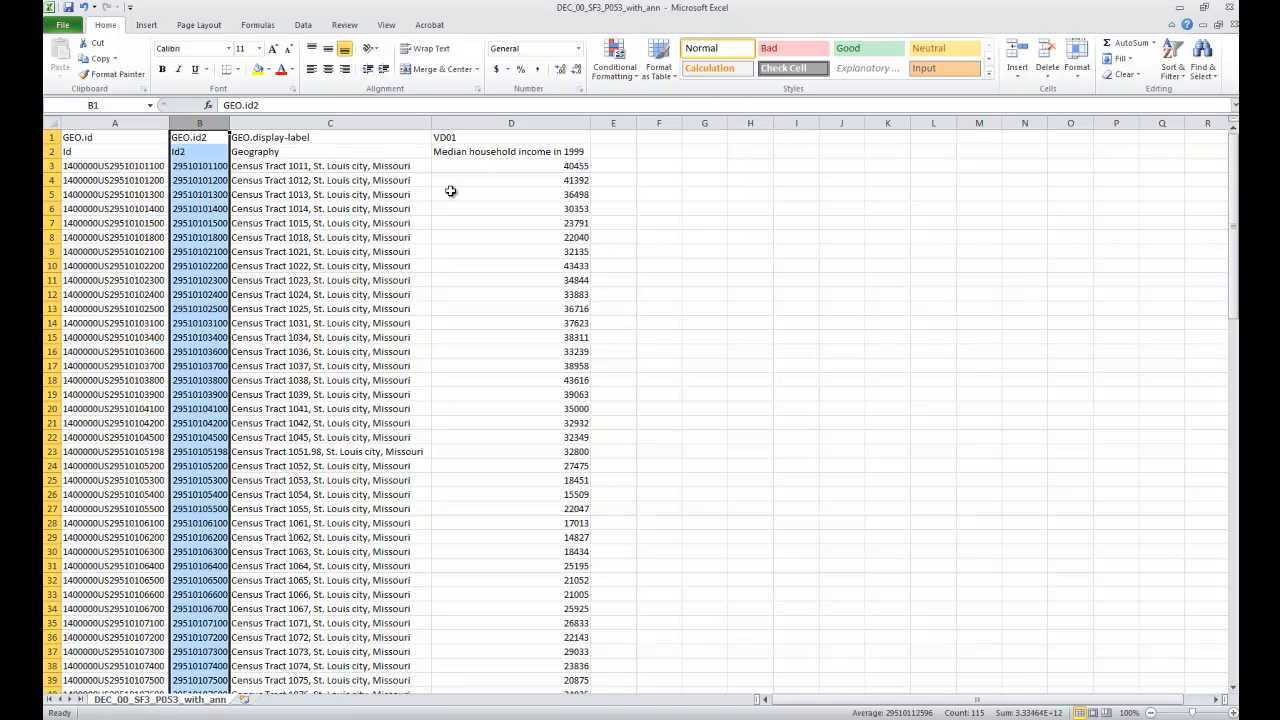
{"action": "left_click", "coordinate": [529, 186]}
{"action": "left_click", "coordinate": [508, 279]}
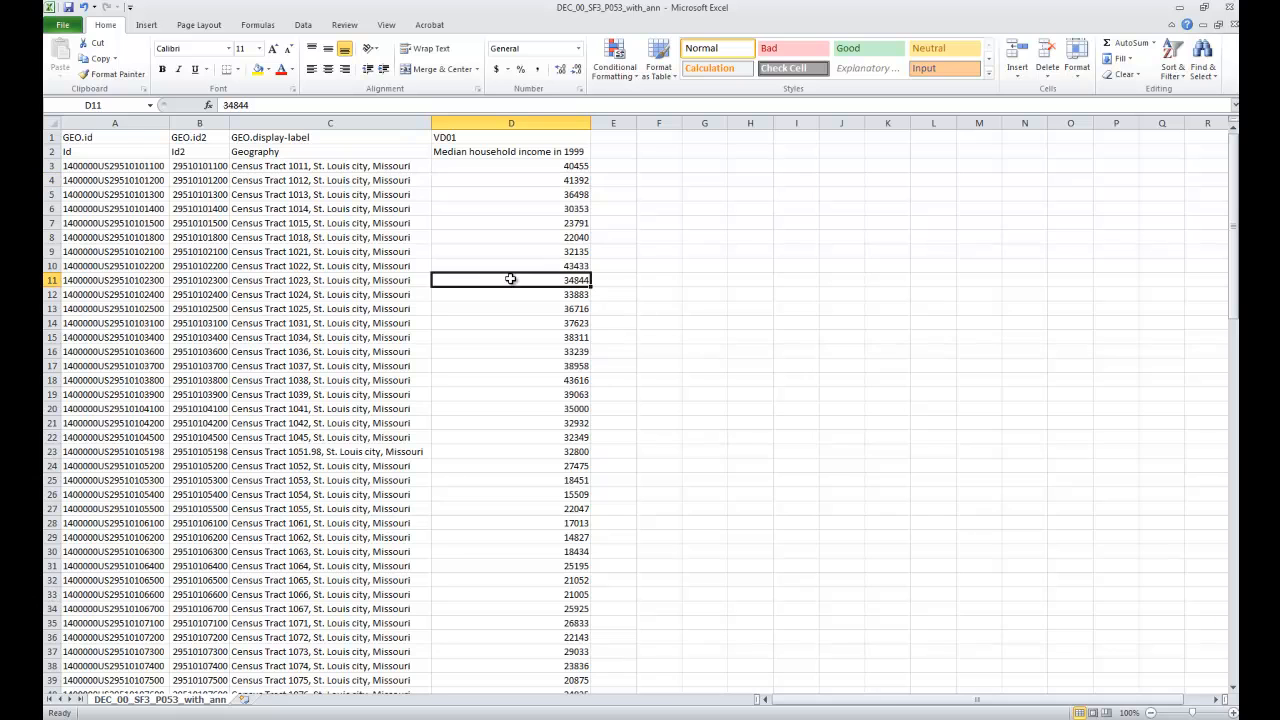
{"action": "left_click", "coordinate": [48, 151]}
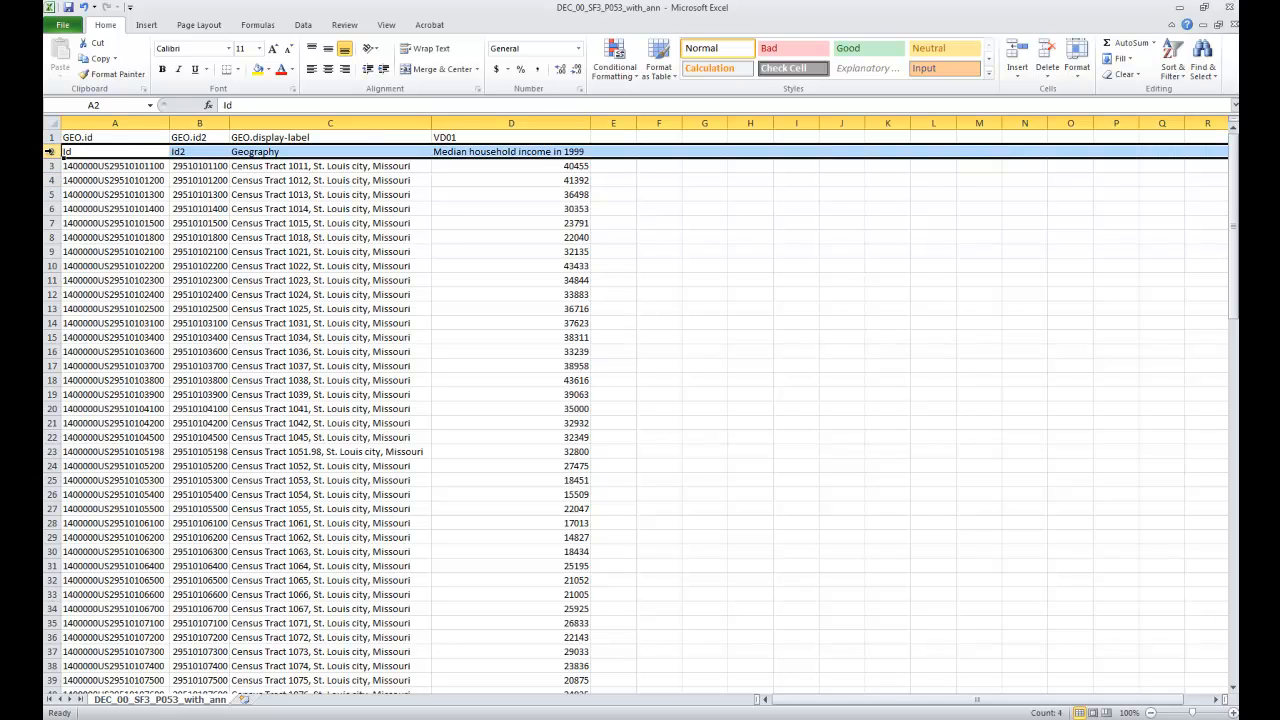
{"action": "right_click", "coordinate": [48, 151]}
{"action": "left_click", "coordinate": [101, 256]}
{"action": "left_click", "coordinate": [456, 250]}
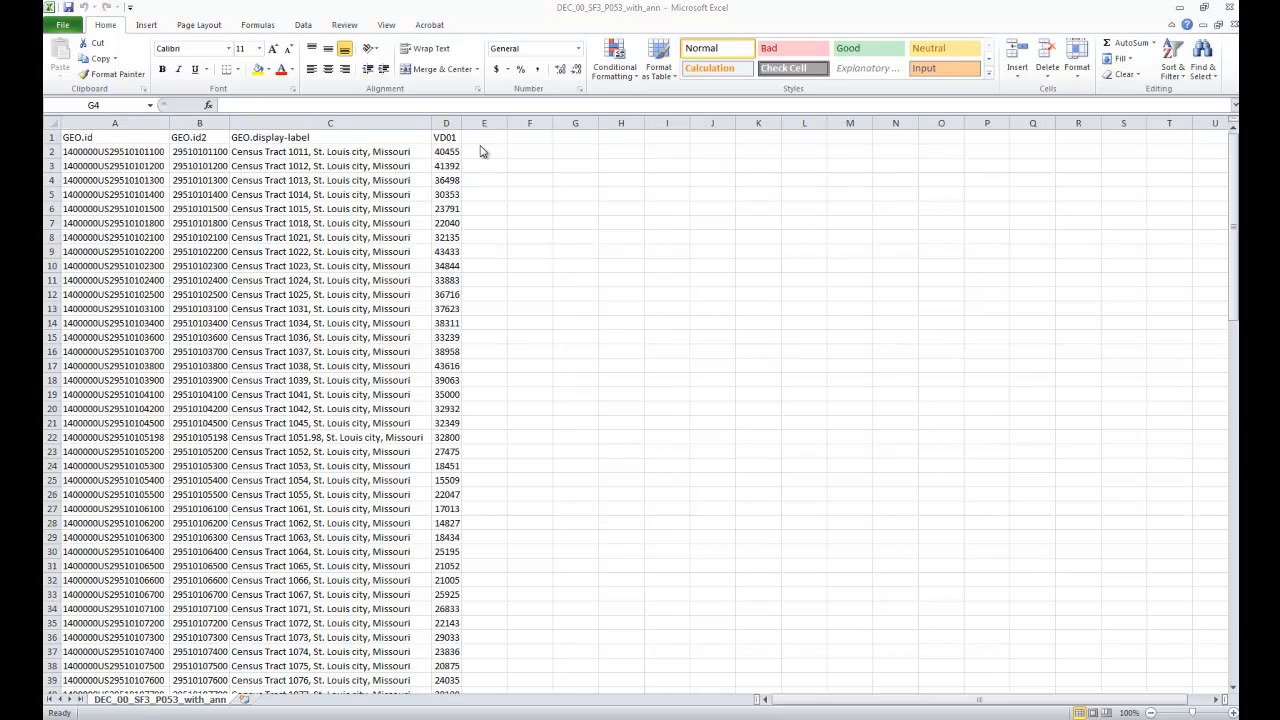
Step: Widen columns B and E and enter the header STFID in cell E1
{"action": "left_click", "coordinate": [485, 138]}
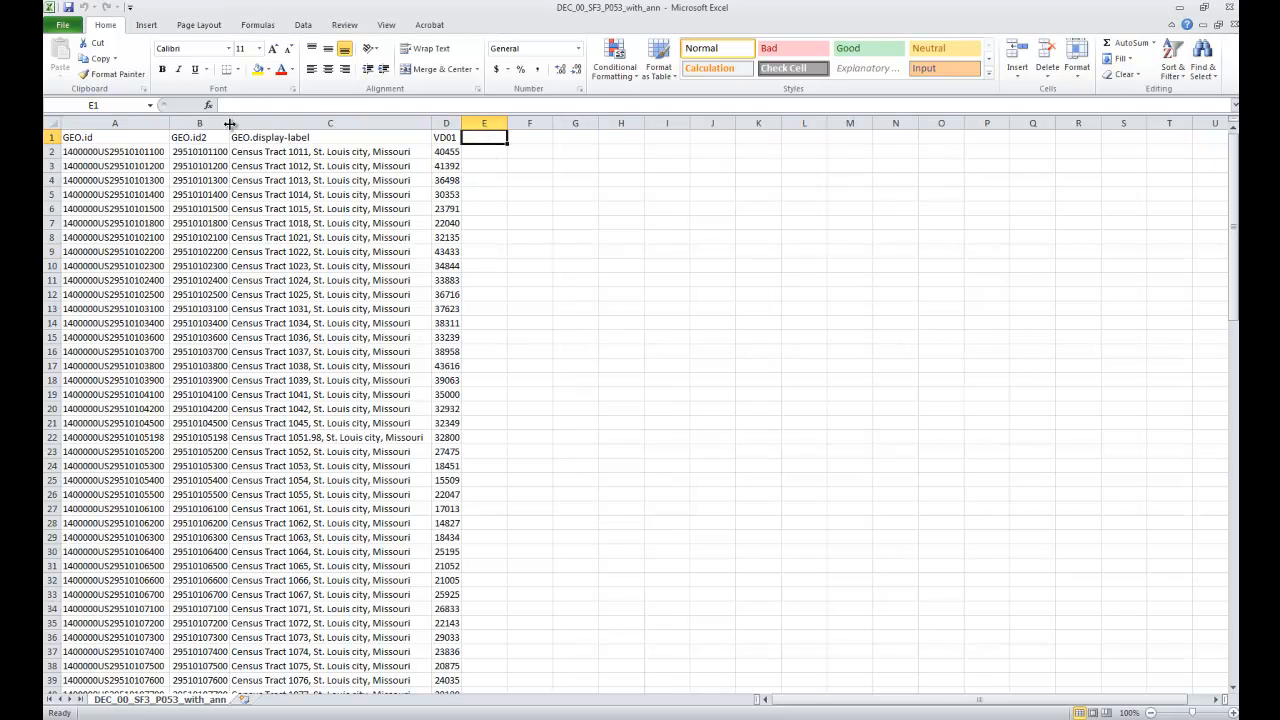
{"action": "left_click_drag", "start_coordinate": [238, 125], "coordinate": [254, 125]}
{"action": "left_click_drag", "start_coordinate": [522, 124], "coordinate": [561, 124]}
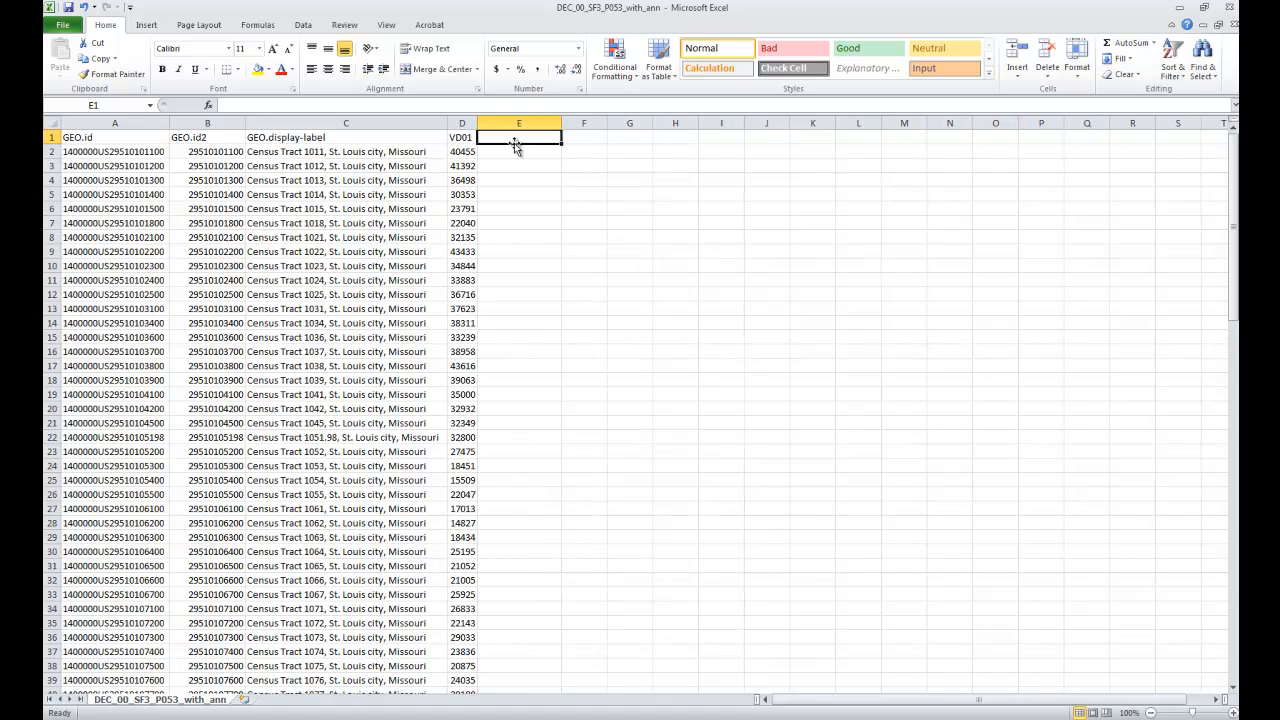
{"action": "type", "text": "STFID"}
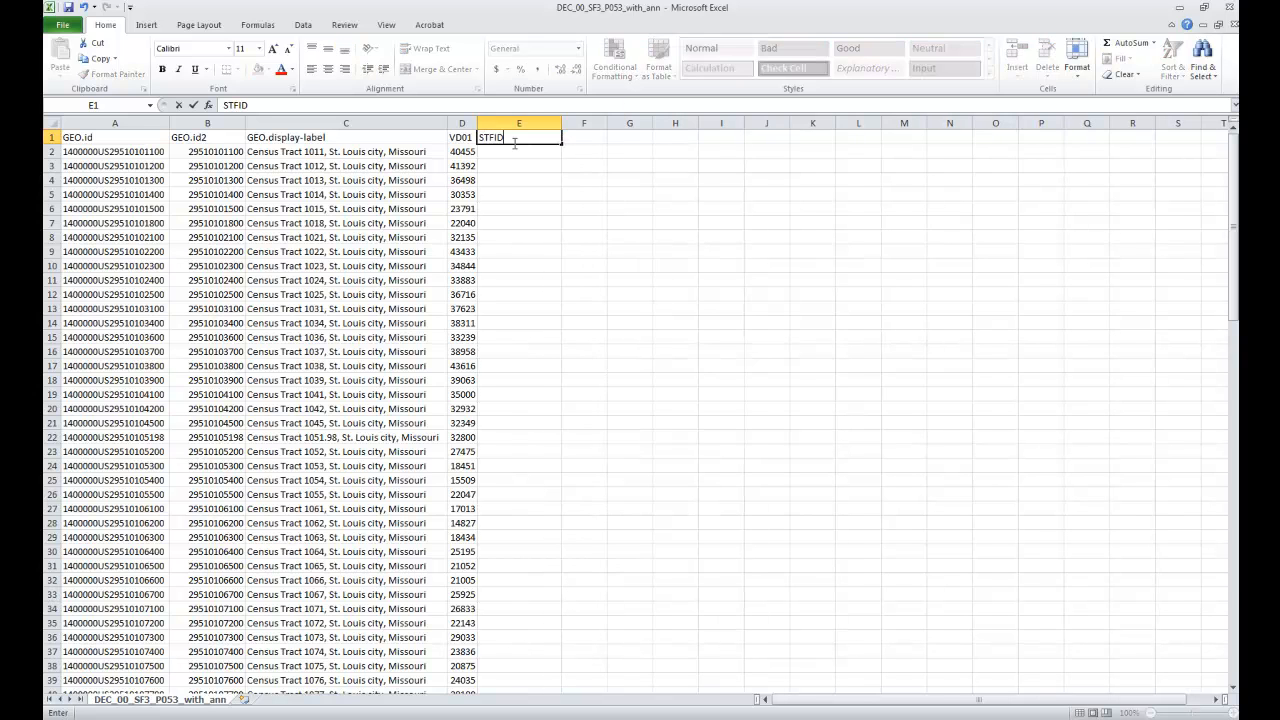
{"action": "key", "text": "Return"}
Step: Enter a TEXT formula in cell E2 that converts the GEO.id2 value in B2 to text
{"action": "type", "text": "="}
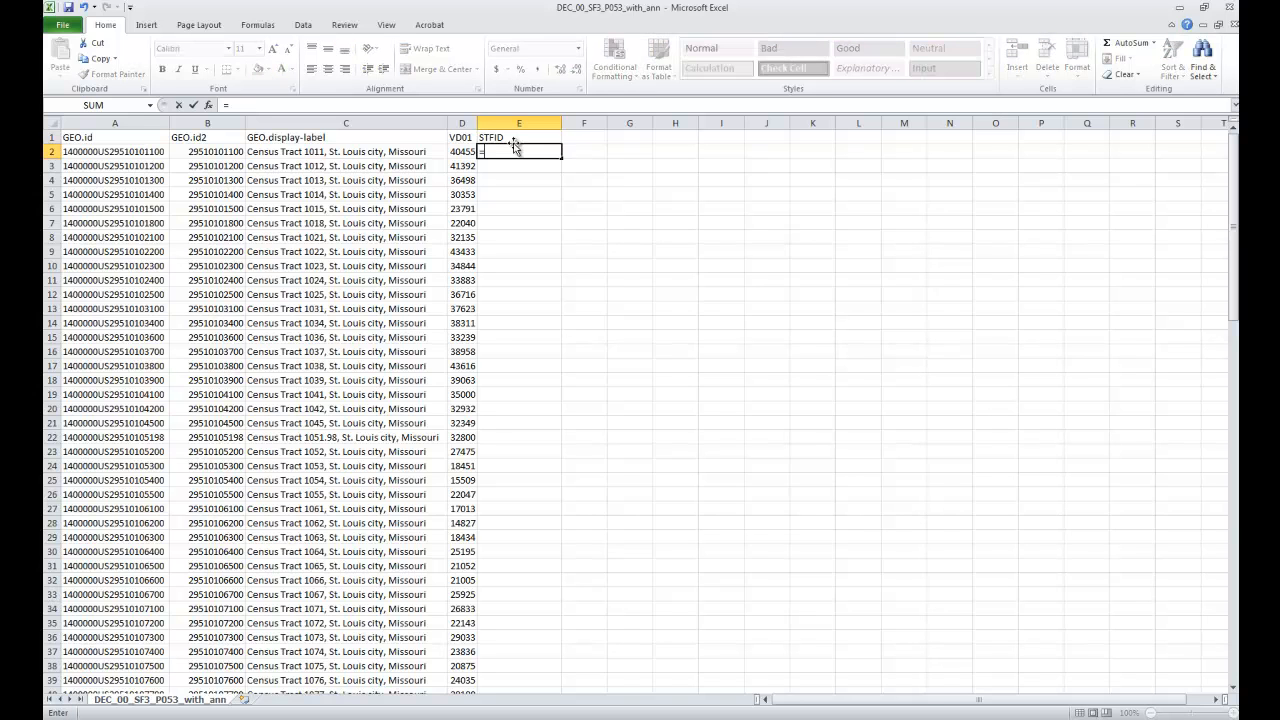
{"action": "type", "text": "text"}
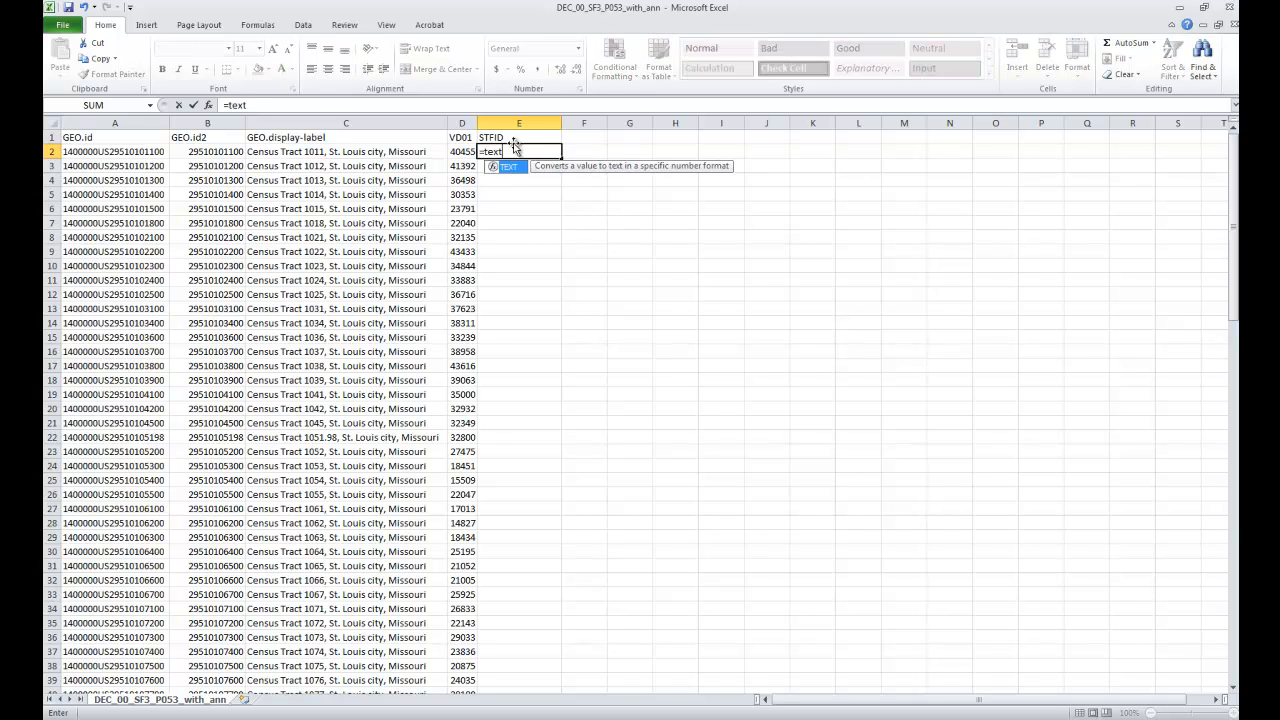
{"action": "type", "text": "("}
{"action": "left_click", "coordinate": [215, 152]}
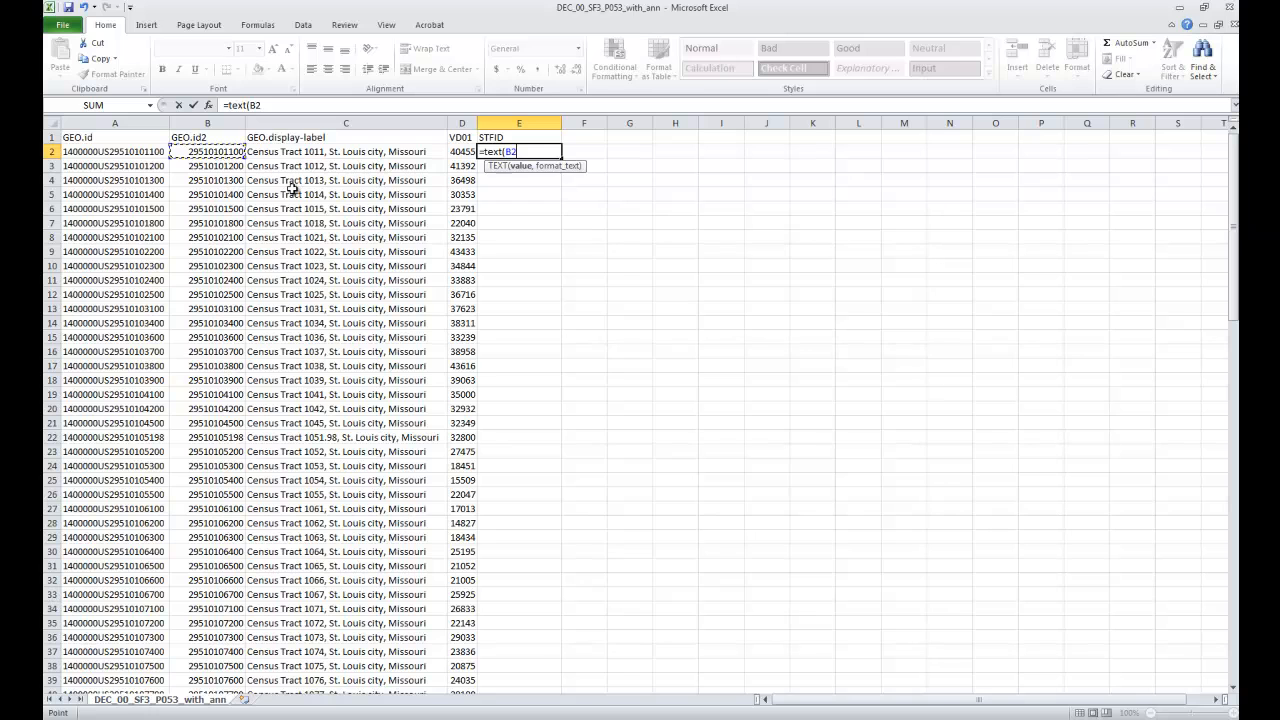
{"action": "type", "text": ",0"}
{"action": "key", "text": "Return"}
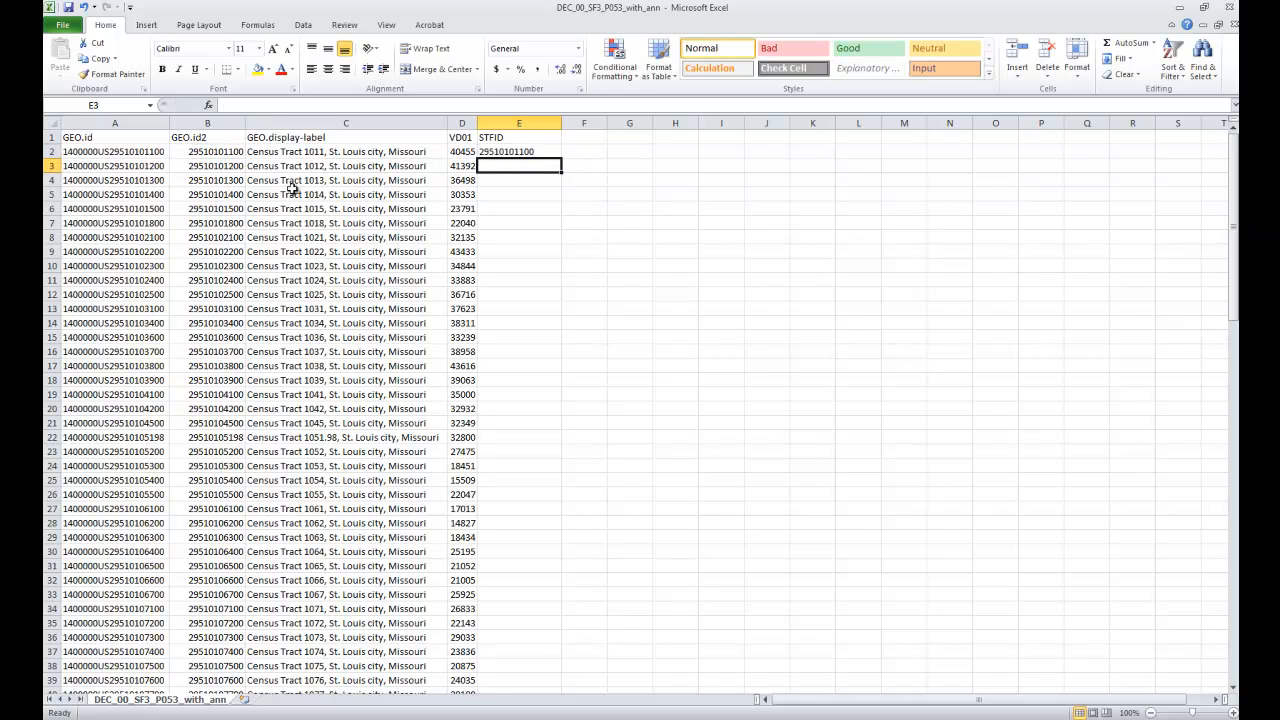
Step: Fill the E2 formula down the STFID column for all census tracts
{"action": "left_click", "coordinate": [520, 153]}
{"action": "left_click_drag", "start_coordinate": [563, 160], "coordinate": [503, 668]}
{"action": "scroll", "coordinate": [572, 400], "scroll_direction": "up", "scroll_amount": 20}
{"action": "left_click", "coordinate": [706, 248]}
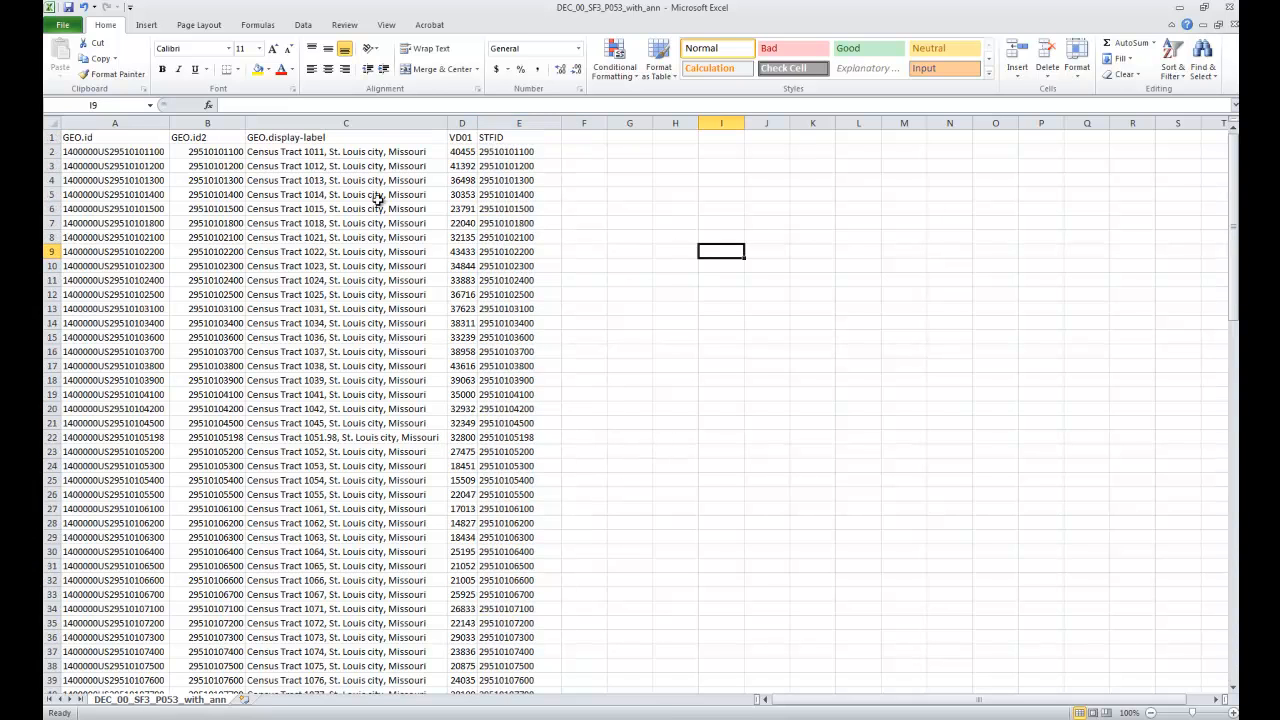
Step: Fit all column widths to their contents and slightly widen columns D and E
{"action": "left_click", "coordinate": [49, 124]}
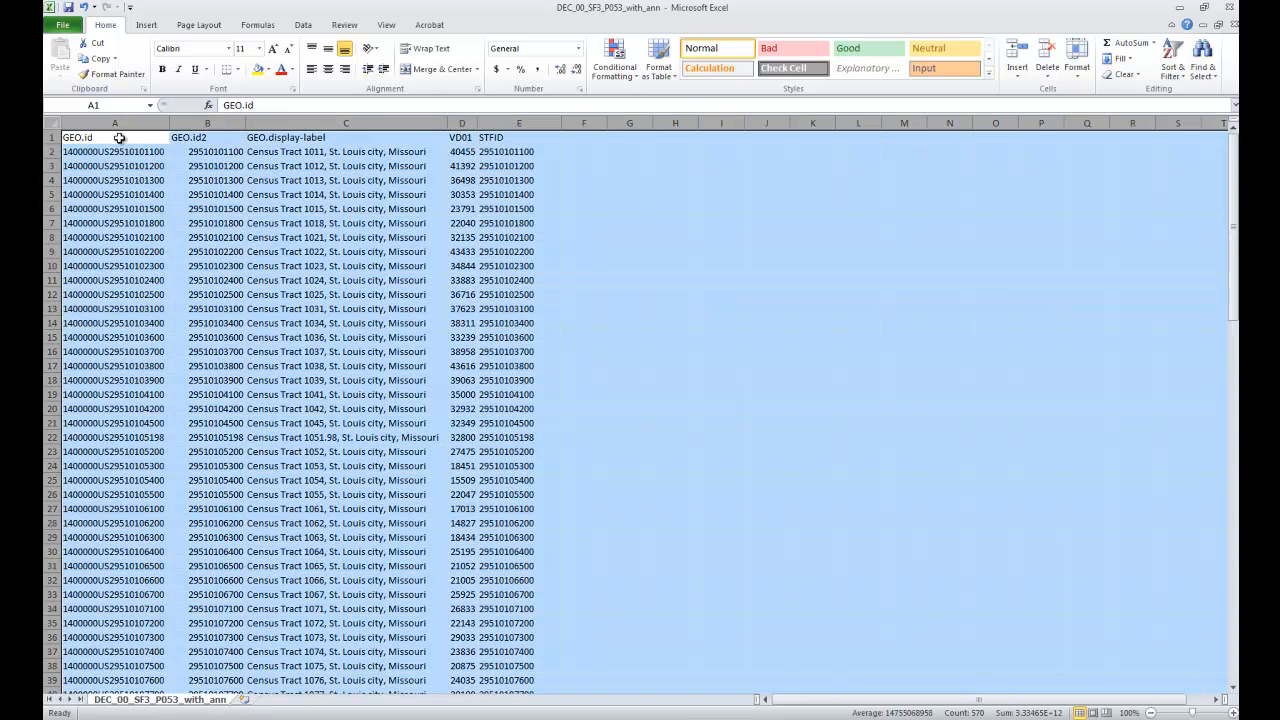
{"action": "double_click", "coordinate": [169, 124]}
{"action": "left_click", "coordinate": [645, 292]}
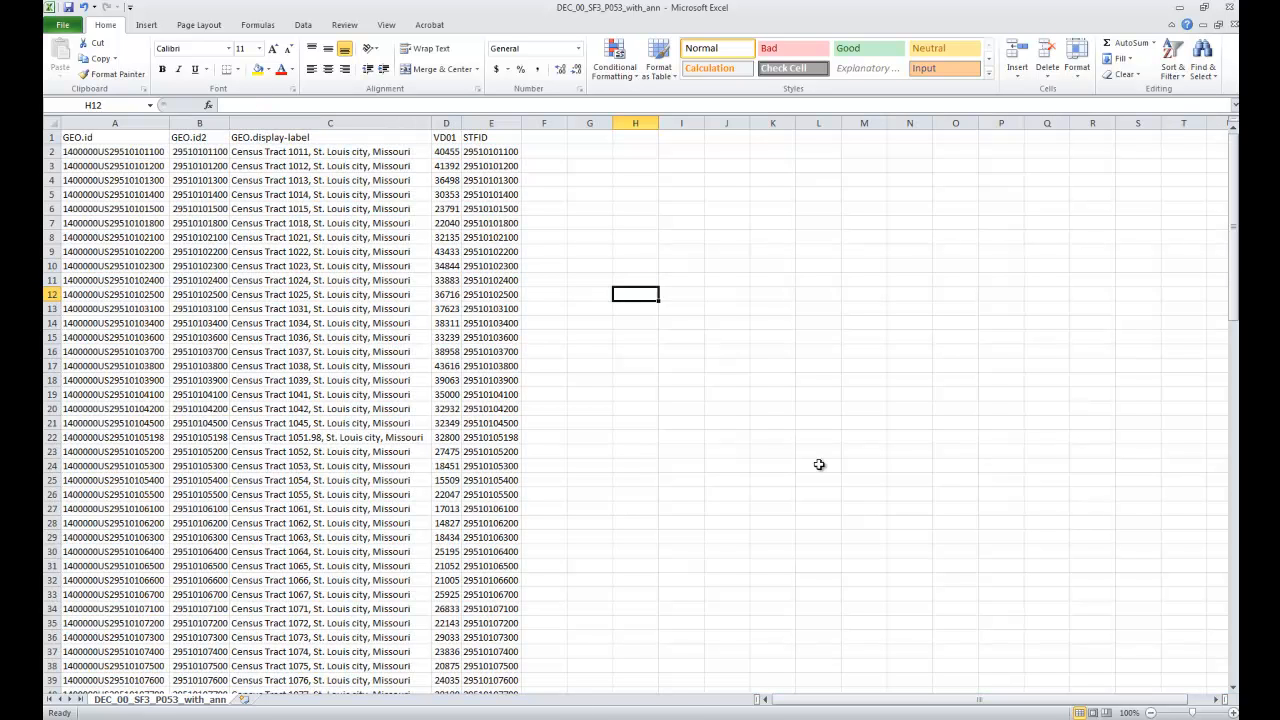
{"action": "left_click_drag", "start_coordinate": [522, 124], "coordinate": [547, 124]}
{"action": "left_click_drag", "start_coordinate": [461, 124], "coordinate": [470, 124]}
{"action": "left_click", "coordinate": [652, 190]}
Step: Rename the VD01 column header in cell D1 as MedInc
{"action": "left_click", "coordinate": [452, 137]}
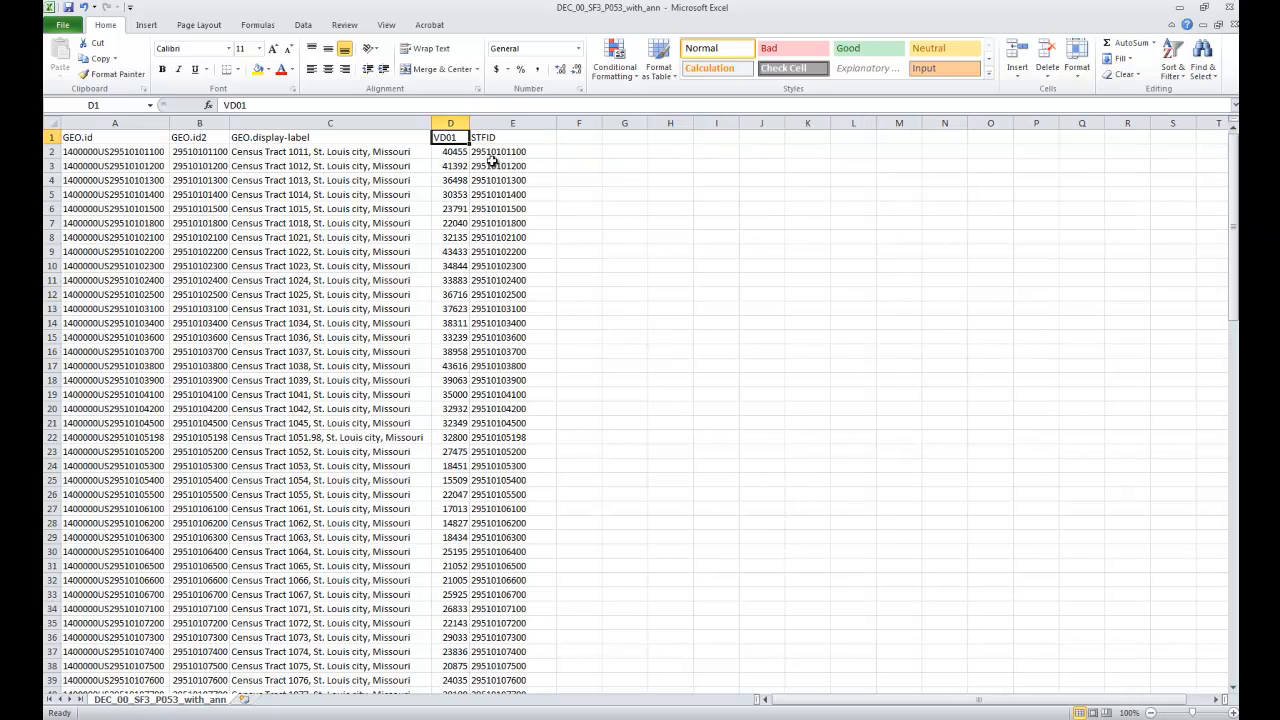
{"action": "type", "text": "In"}
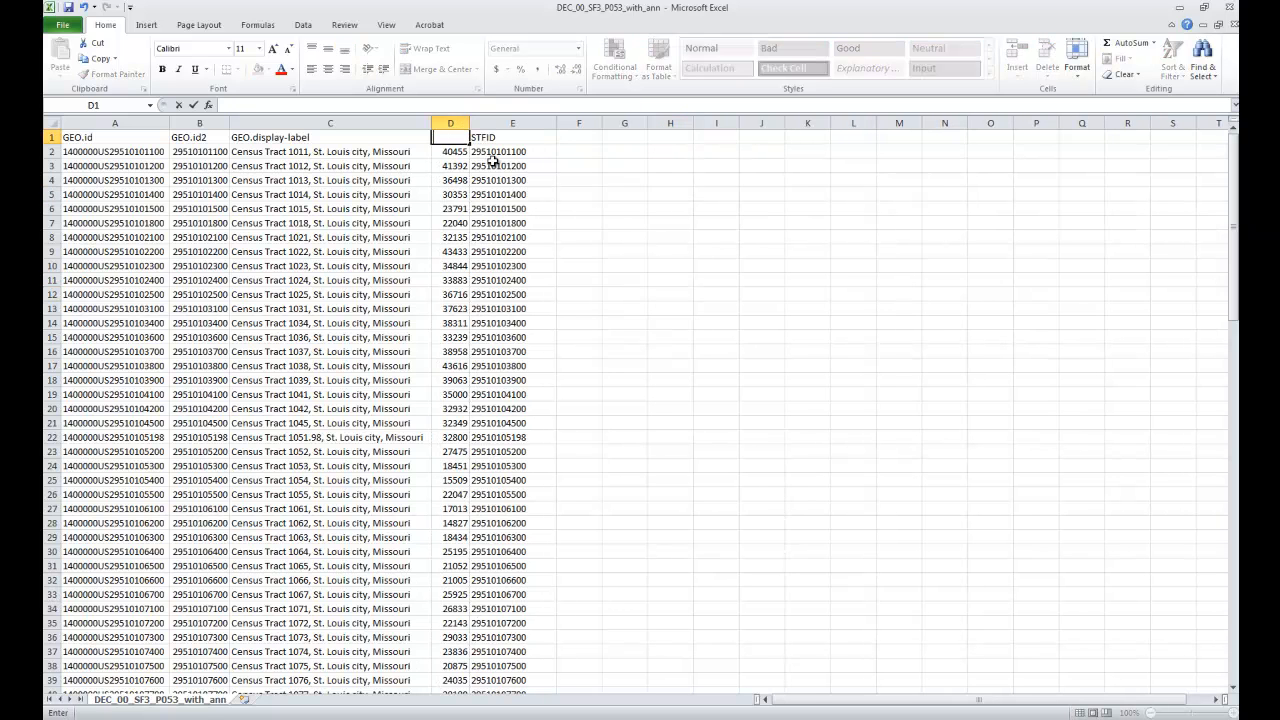
{"action": "key", "text": "Return"}
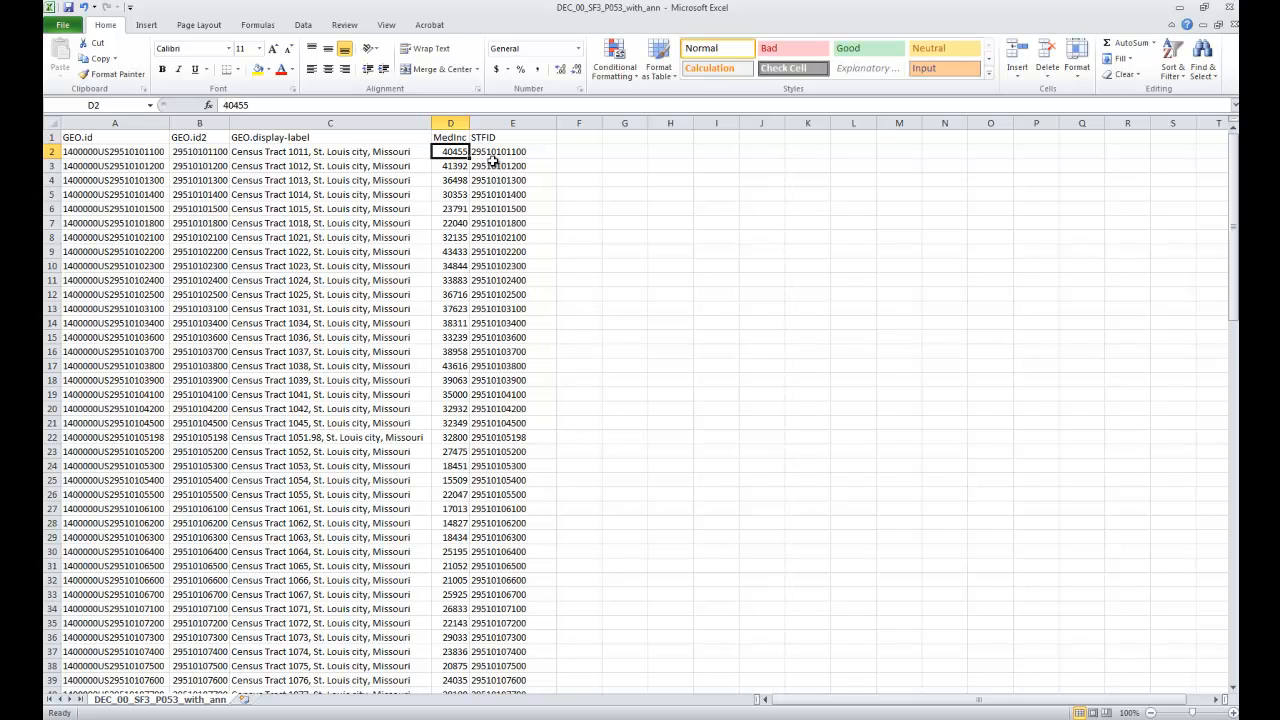
Step: Save the workbook as DEC_00_SF3_P053_with_ann in Excel Workbook format in C:\ESRIPress\GIST1\MyAssignments\FinalProject and close it
{"action": "left_click", "coordinate": [48, 10]}
{"action": "left_click", "coordinate": [249, 5]}
{"action": "left_click", "coordinate": [72, 28]}
{"action": "left_click", "coordinate": [86, 67]}
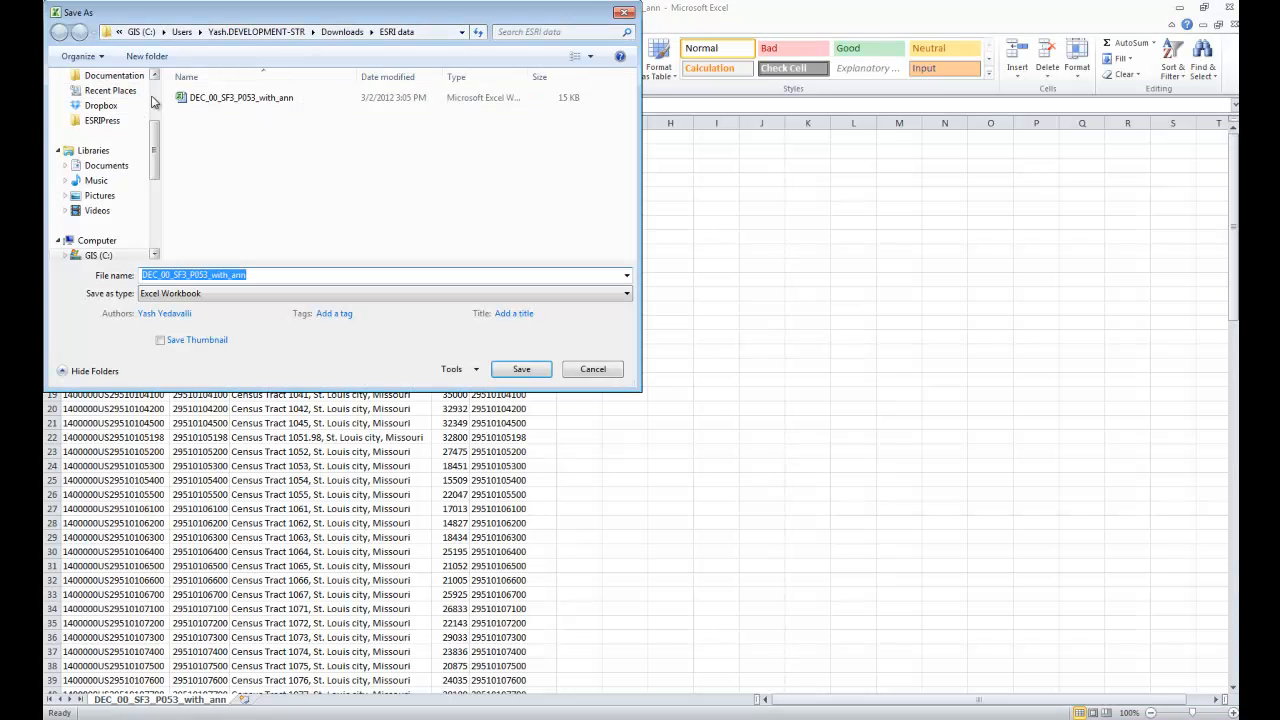
{"action": "scroll", "coordinate": [100, 130], "scroll_direction": "up", "scroll_amount": 3}
{"action": "left_click", "coordinate": [102, 231]}
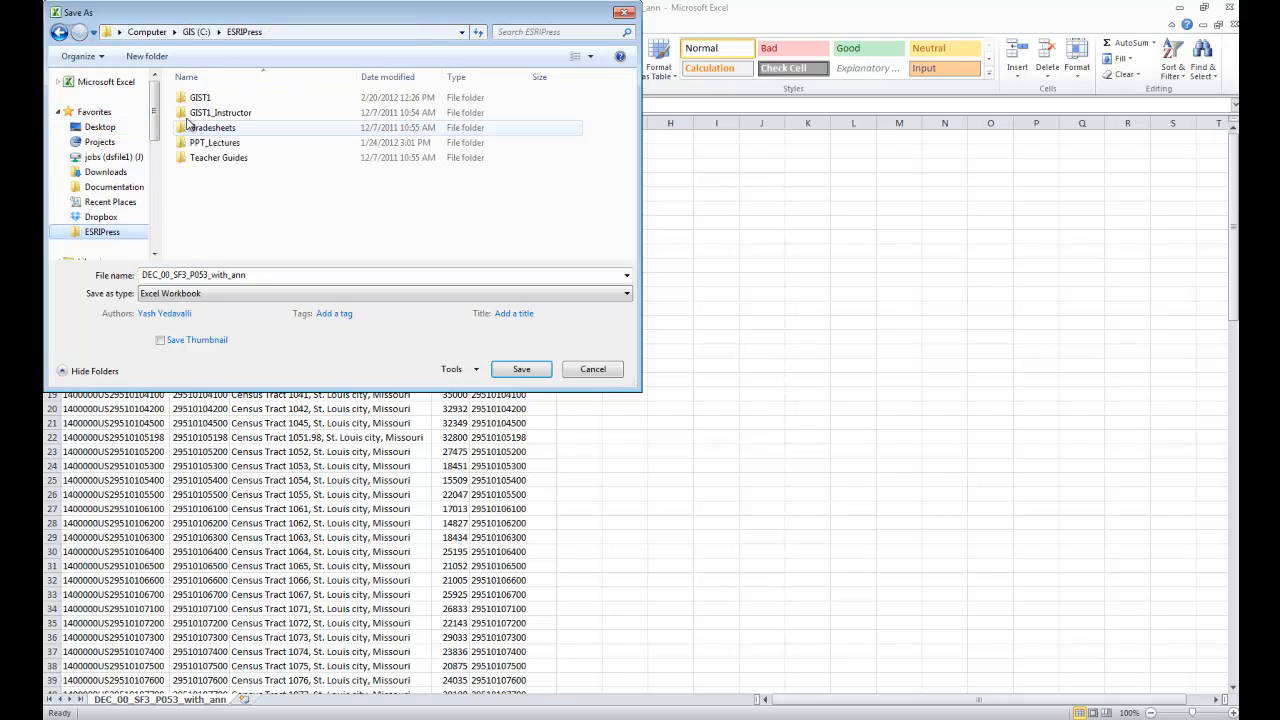
{"action": "left_click", "coordinate": [200, 112]}
{"action": "double_click", "coordinate": [200, 100]}
{"action": "double_click", "coordinate": [246, 129]}
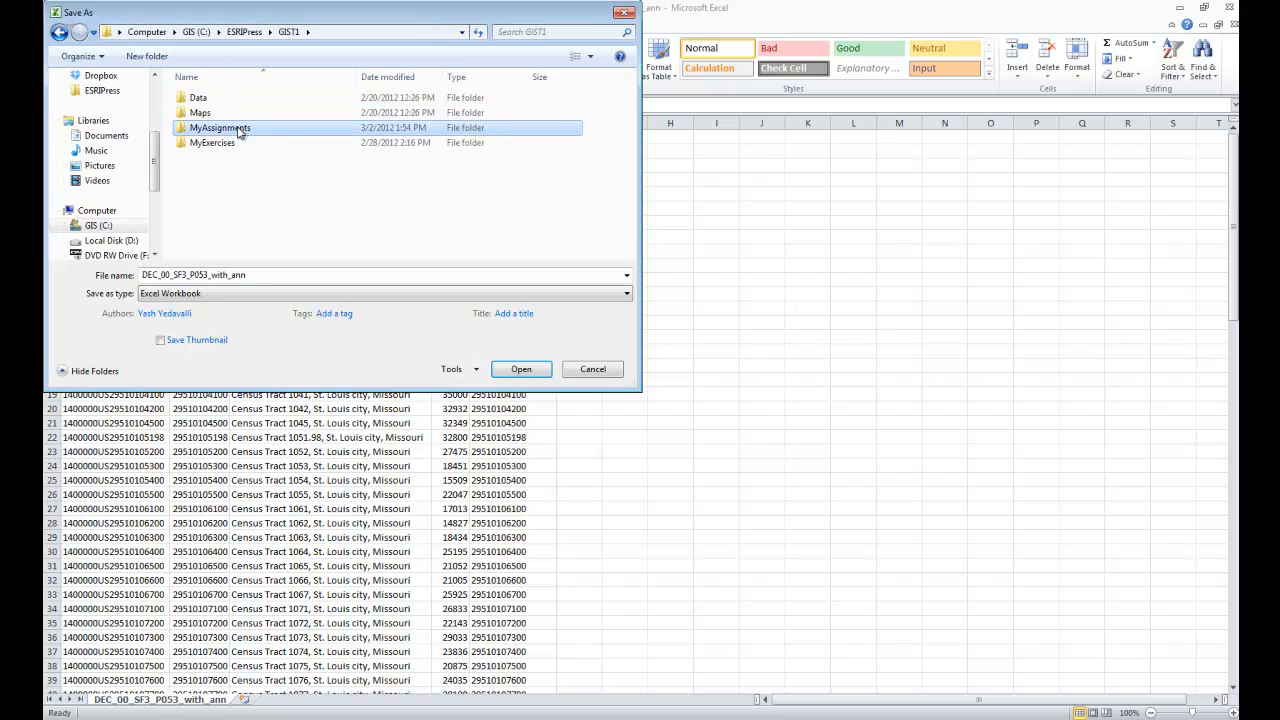
{"action": "left_click", "coordinate": [228, 250]}
{"action": "scroll", "coordinate": [228, 253], "scroll_direction": "down", "scroll_amount": 1}
{"action": "double_click", "coordinate": [220, 250]}
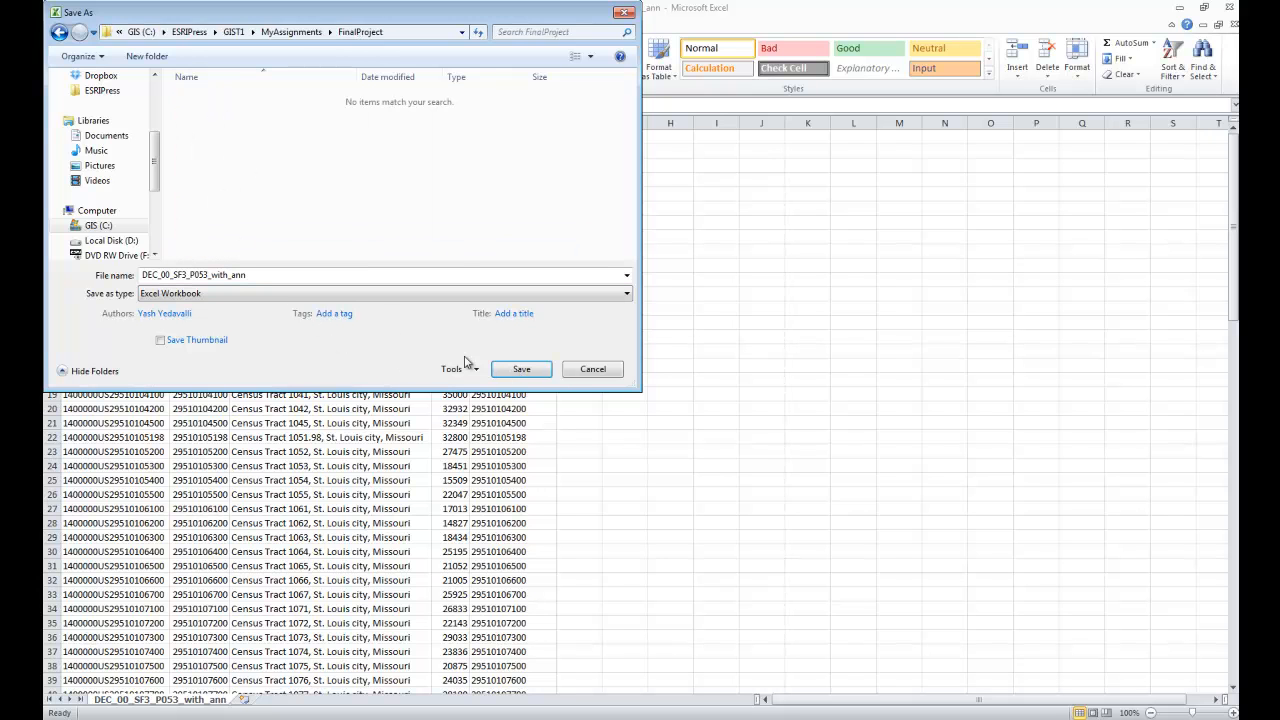
{"action": "left_click", "coordinate": [521, 372]}
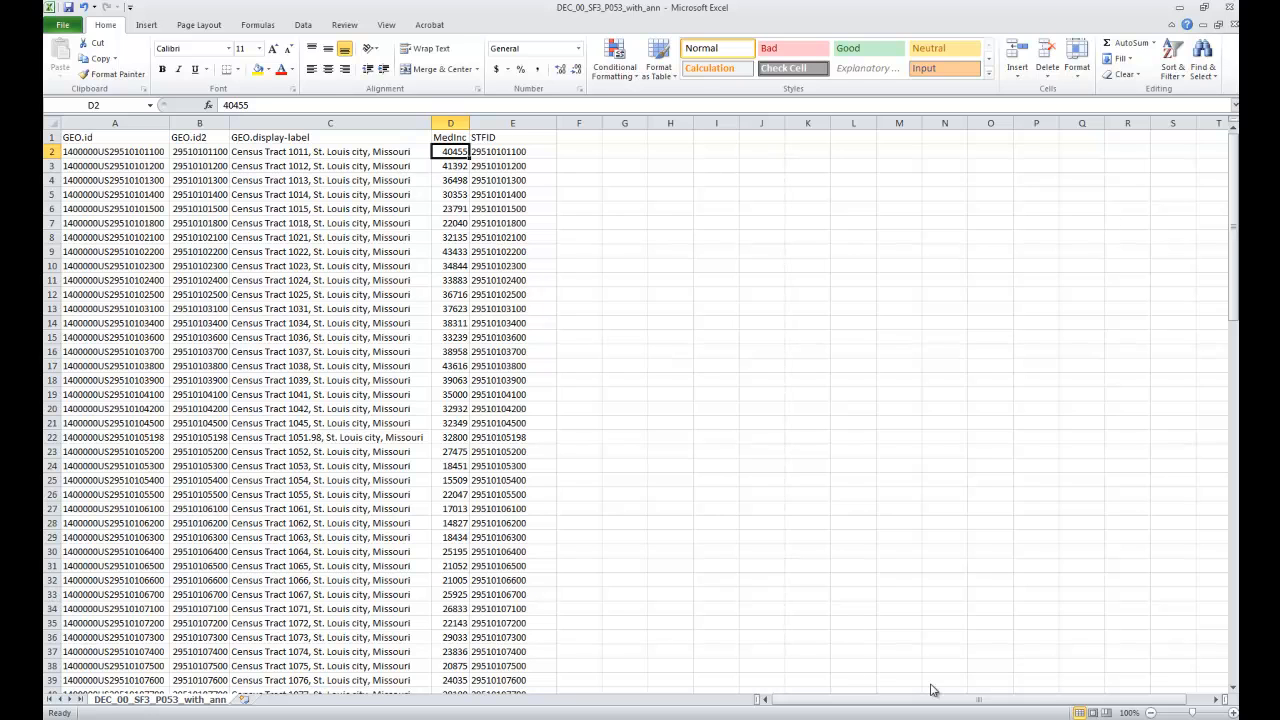
{"action": "left_click", "coordinate": [1232, 7]}
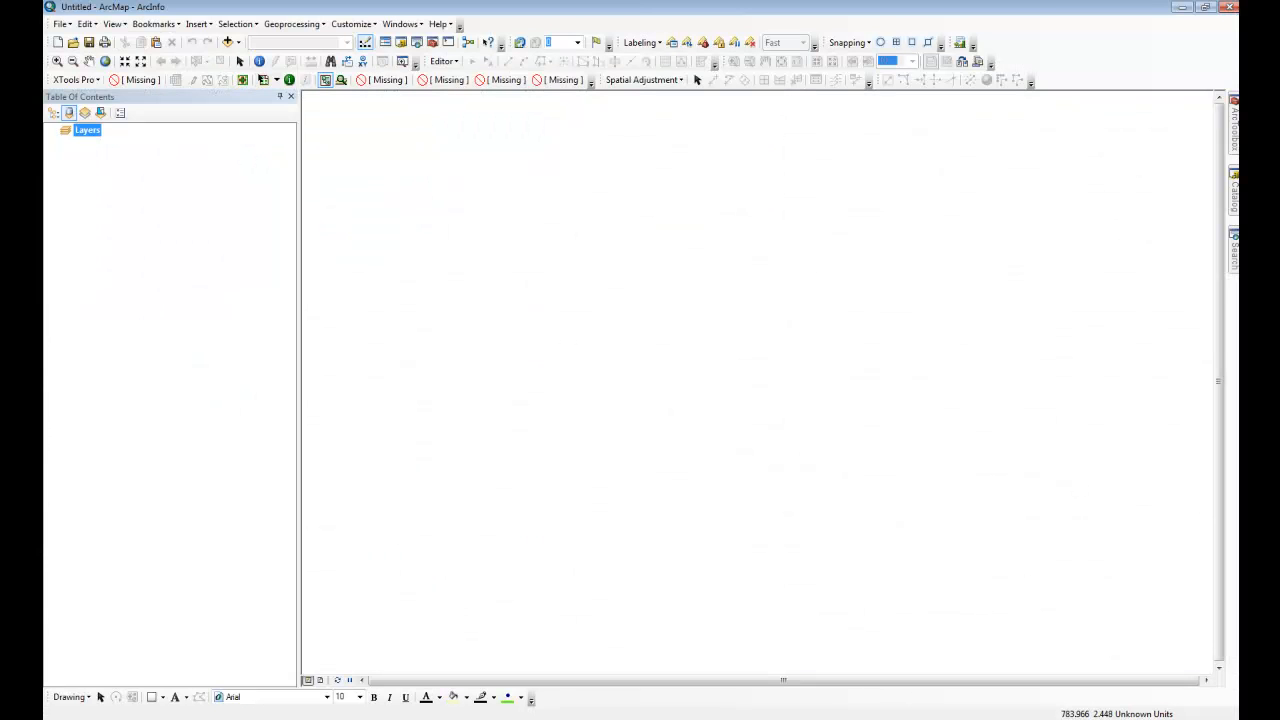
Step: Add the census tract shapefile tgr29510trt00.shp from ESRIPress\GIST1\MyAssignments\FinalProject to the empty ArcMap document
{"action": "left_click", "coordinate": [228, 42]}
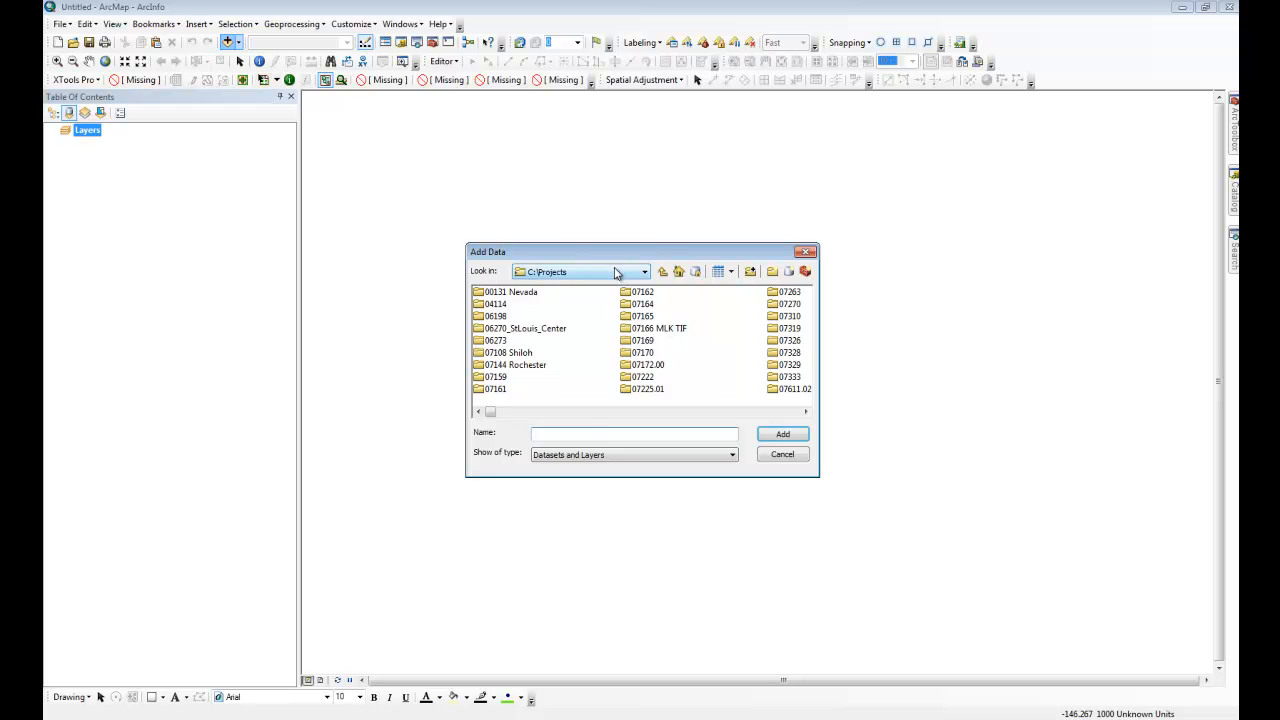
{"action": "left_click", "coordinate": [620, 272]}
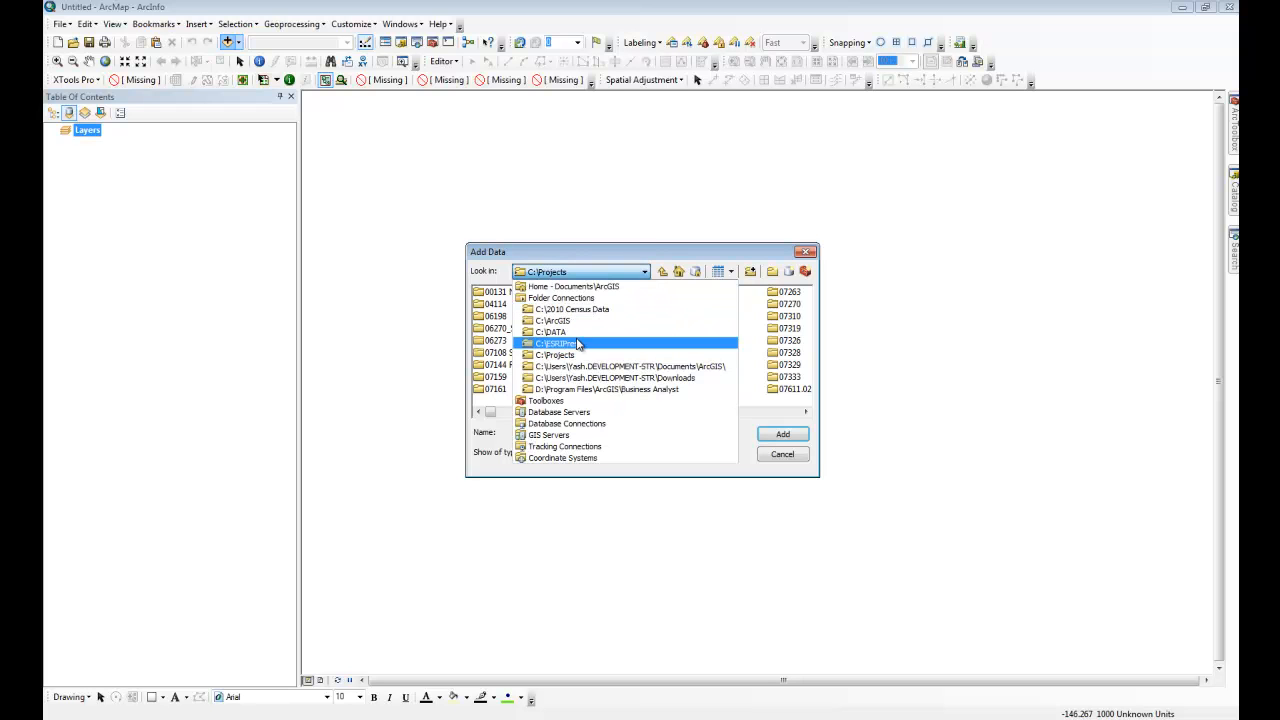
{"action": "left_click", "coordinate": [560, 343]}
{"action": "double_click", "coordinate": [506, 293]}
{"action": "double_click", "coordinate": [527, 317]}
{"action": "left_click", "coordinate": [601, 317]}
{"action": "double_click", "coordinate": [598, 316]}
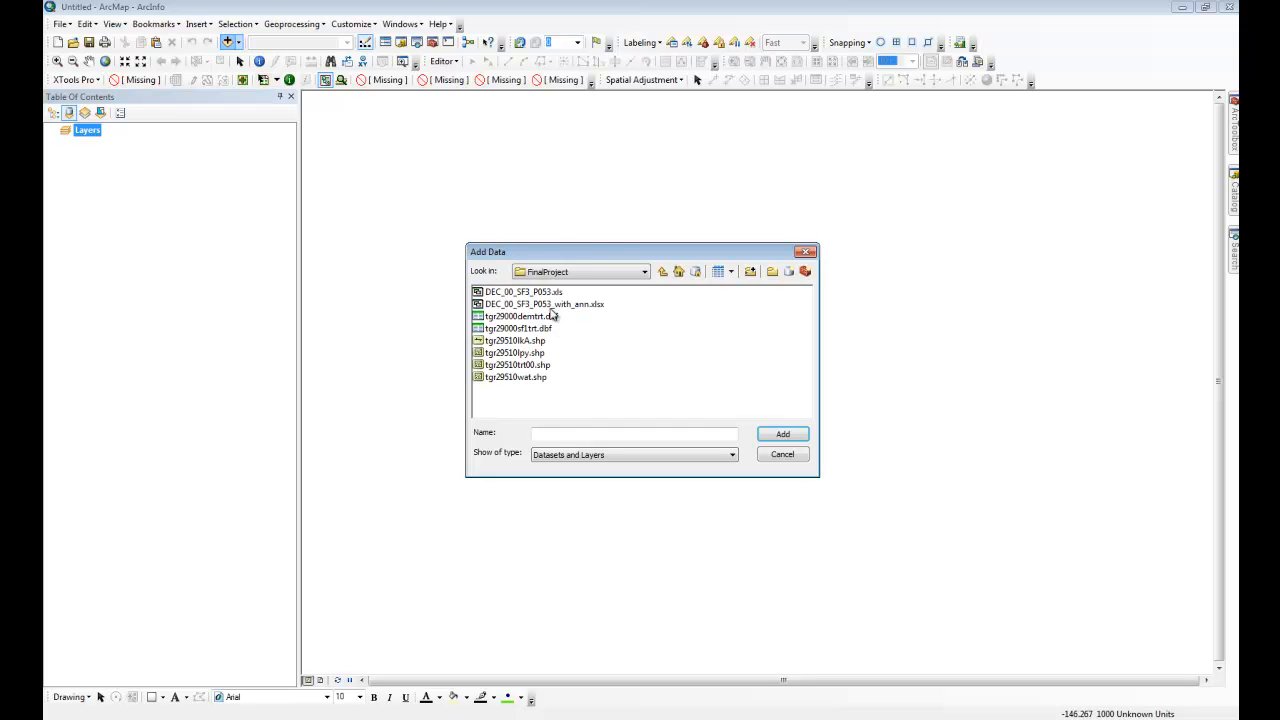
{"action": "left_click", "coordinate": [545, 366]}
{"action": "left_click", "coordinate": [779, 435]}
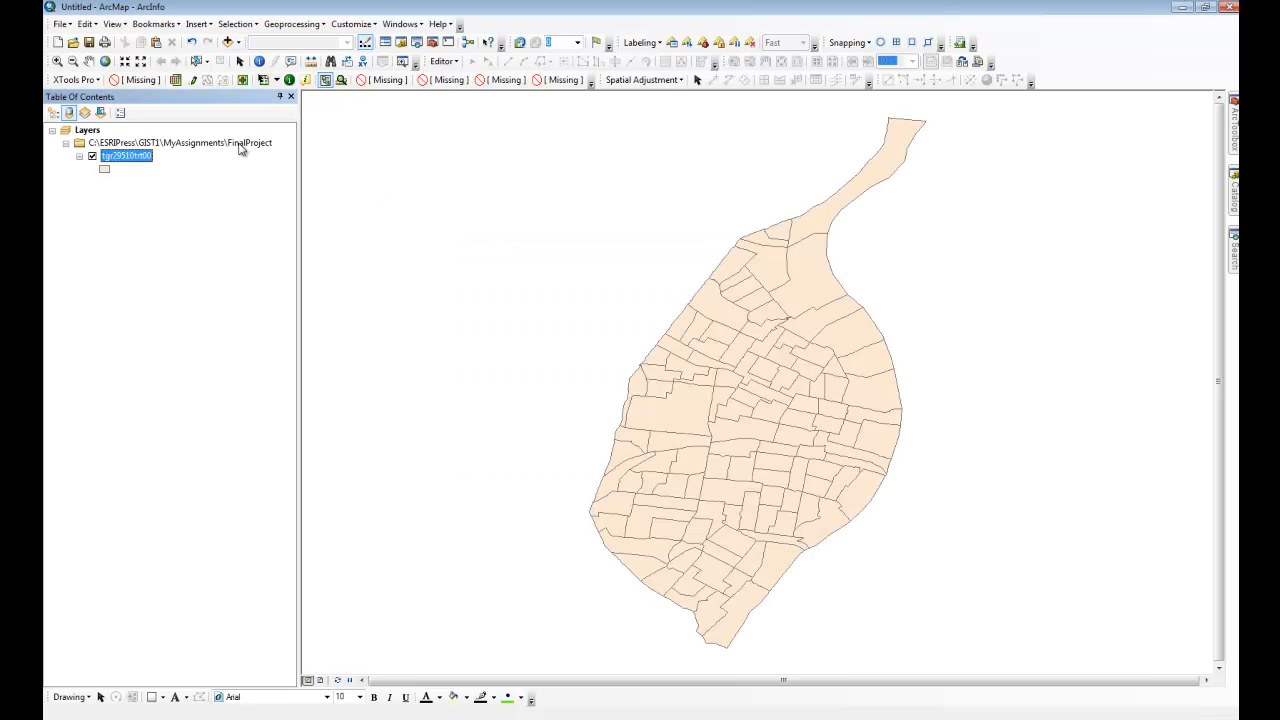
Step: Add the DEC_00_SF3_P053_with_ann$ sheet from the income workbook to the map document
{"action": "left_click", "coordinate": [230, 43]}
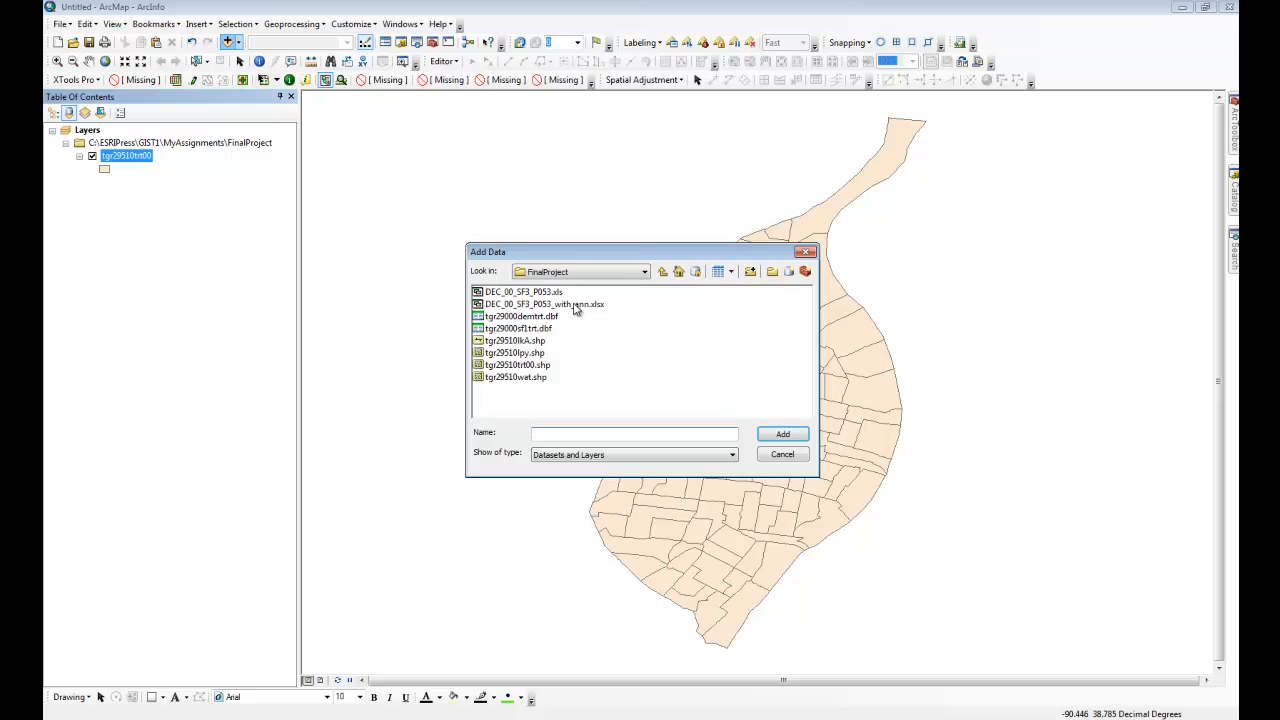
{"action": "double_click", "coordinate": [575, 310]}
{"action": "left_click", "coordinate": [520, 292]}
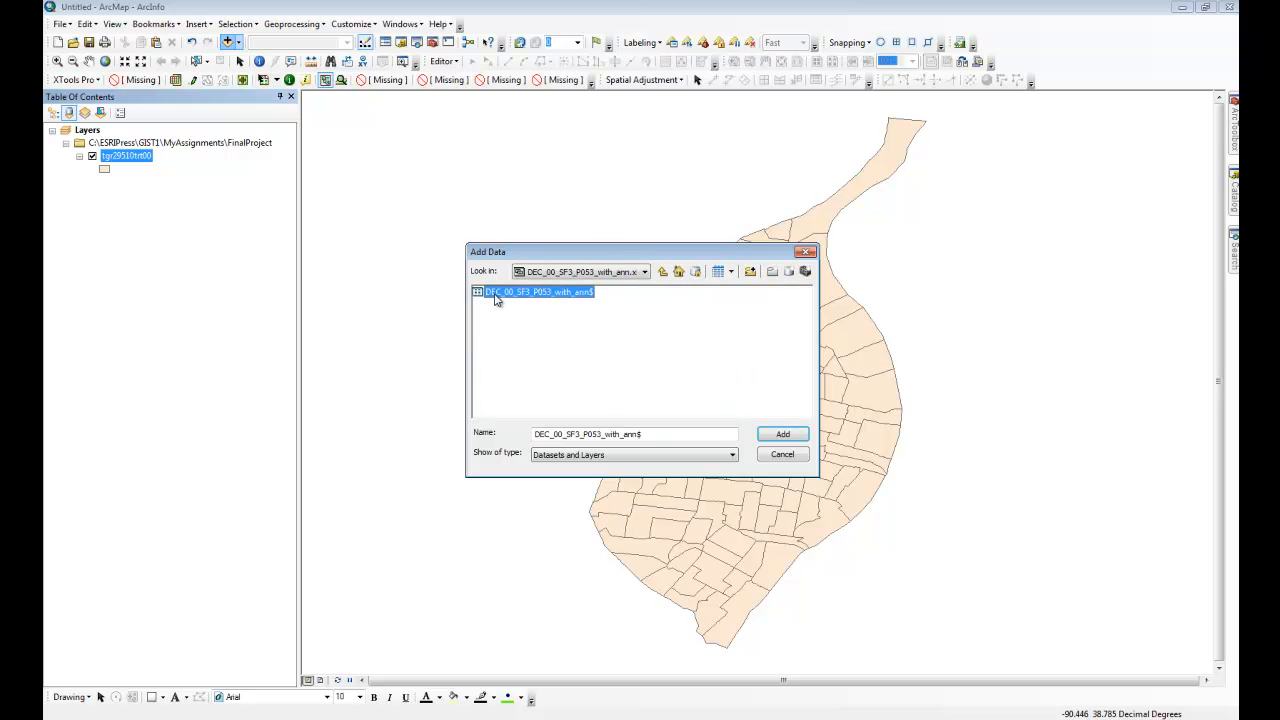
{"action": "left_click", "coordinate": [783, 435]}
Step: Open the income sheet and the tgr29510trt00 attribute table to compare their STFID fields, slightly widening the sheet's STFID column
{"action": "right_click", "coordinate": [152, 197]}
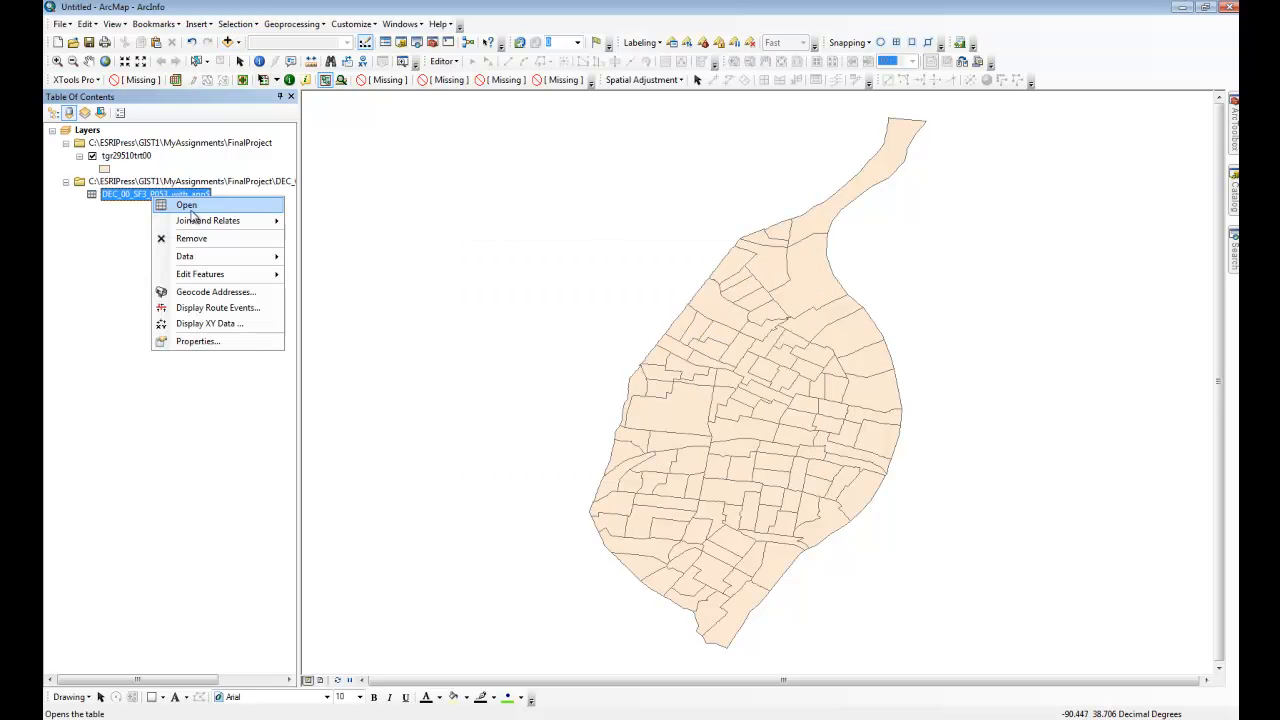
{"action": "left_click", "coordinate": [190, 208]}
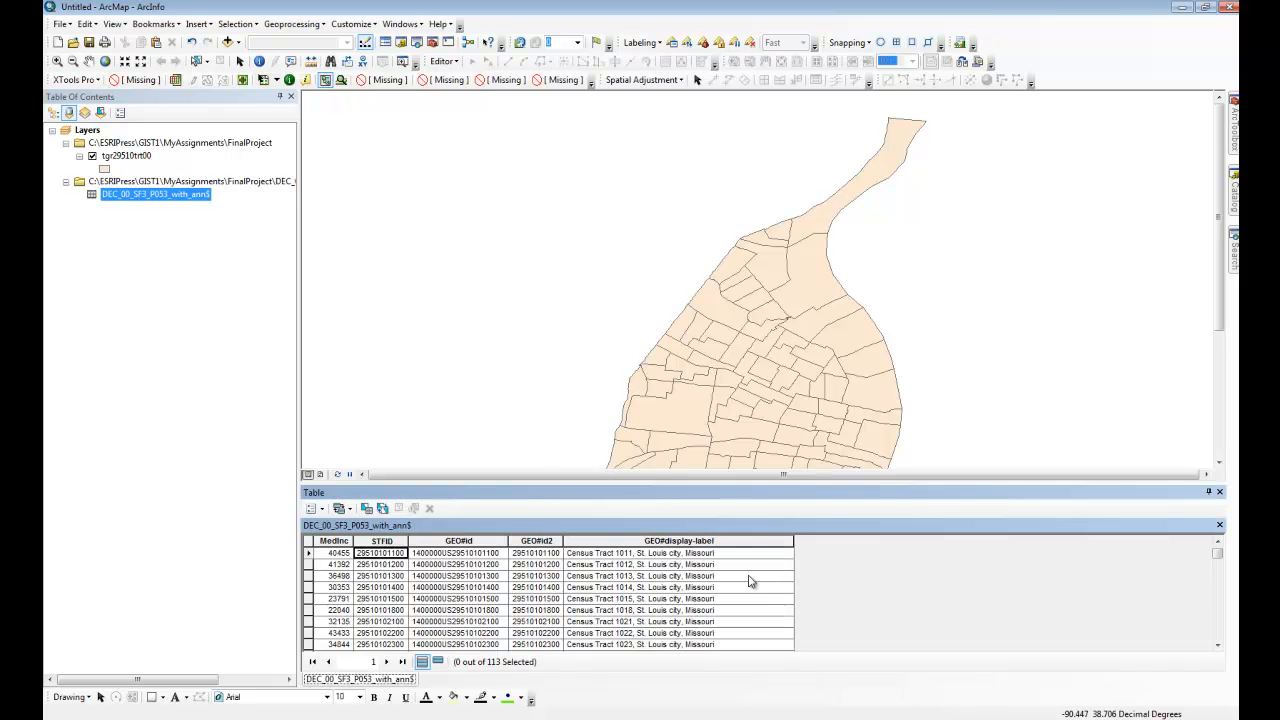
{"action": "left_click_drag", "start_coordinate": [408, 541], "coordinate": [417, 541]}
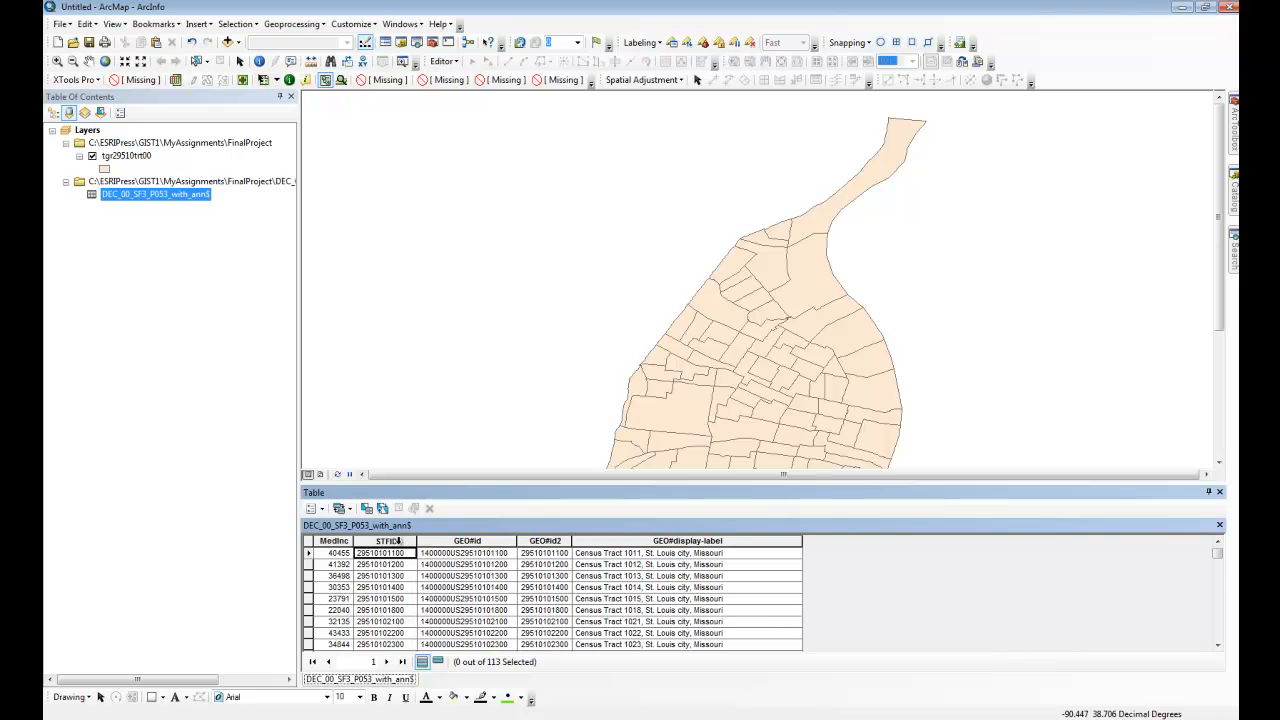
{"action": "right_click", "coordinate": [112, 157]}
{"action": "left_click", "coordinate": [166, 199]}
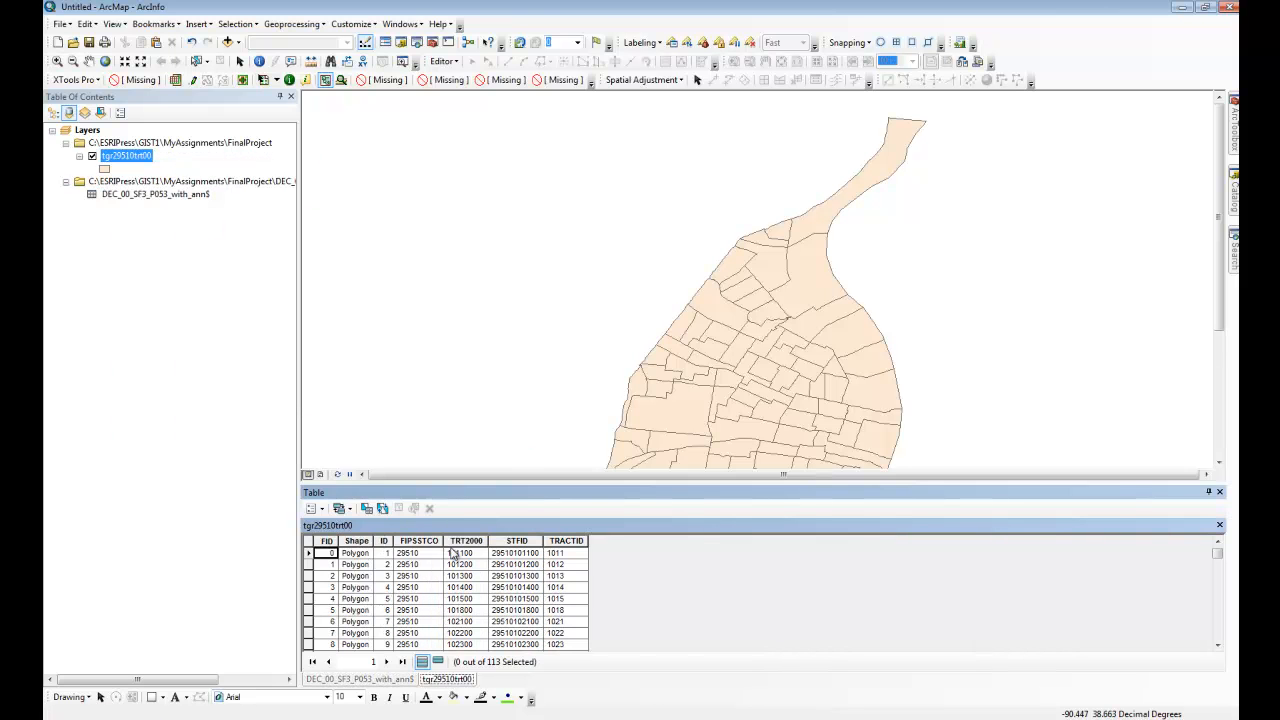
Step: Join the DEC_00_SF3_P053_with_ann$ table to the tgr29510trt00 layer by STFID in both, keeping all records
{"action": "right_click", "coordinate": [138, 157]}
{"action": "mouse_move", "coordinate": [213, 215]}
{"action": "left_click", "coordinate": [371, 217]}
{"action": "left_click", "coordinate": [760, 276]}
{"action": "left_click", "coordinate": [594, 326]}
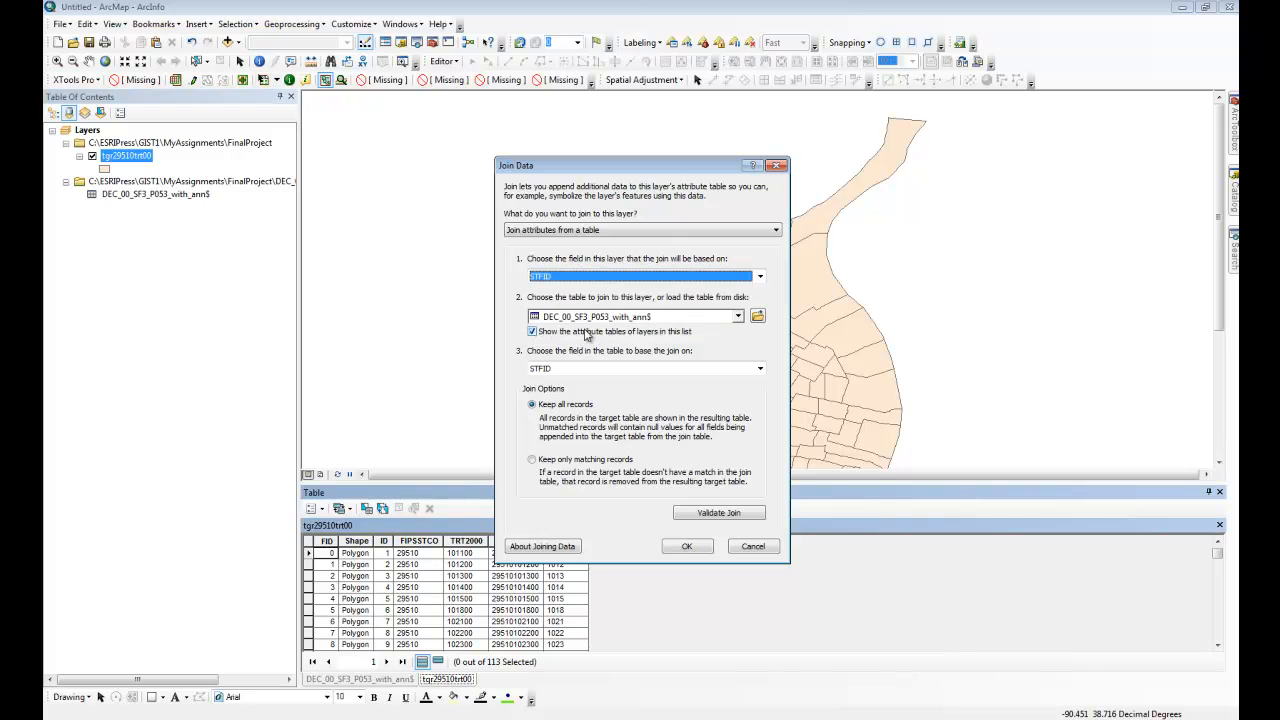
{"action": "left_click", "coordinate": [687, 548]}
Step: Check the joined income fields and the last records in the tract attribute table, and close the table window
{"action": "left_click_drag", "start_coordinate": [803, 652], "coordinate": [950, 648]}
{"action": "scroll", "coordinate": [1010, 563], "scroll_direction": "down", "scroll_amount": 20}
{"action": "scroll", "coordinate": [1015, 592], "scroll_direction": "down", "scroll_amount": 5}
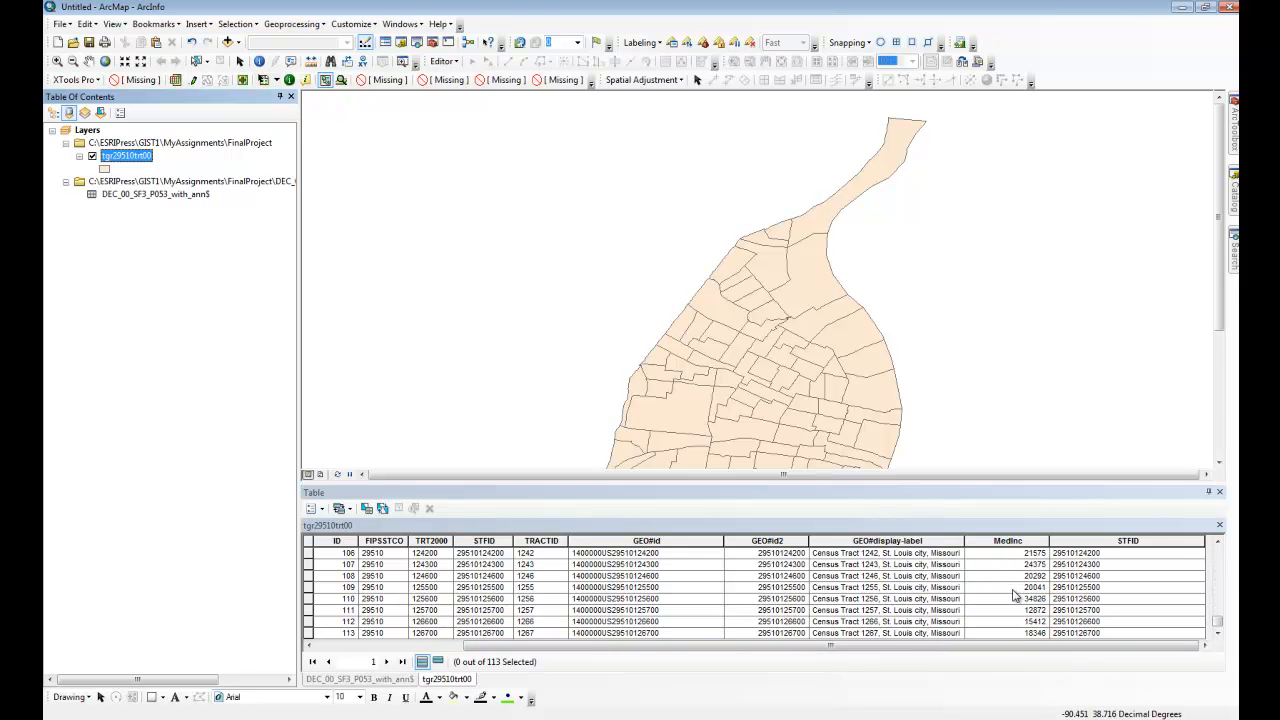
{"action": "left_click", "coordinate": [1220, 494]}
Step: Start exporting all features of the joined tract layer and set the output location to GIST1\MyAssignments\FinalProject
{"action": "right_click", "coordinate": [131, 160]}
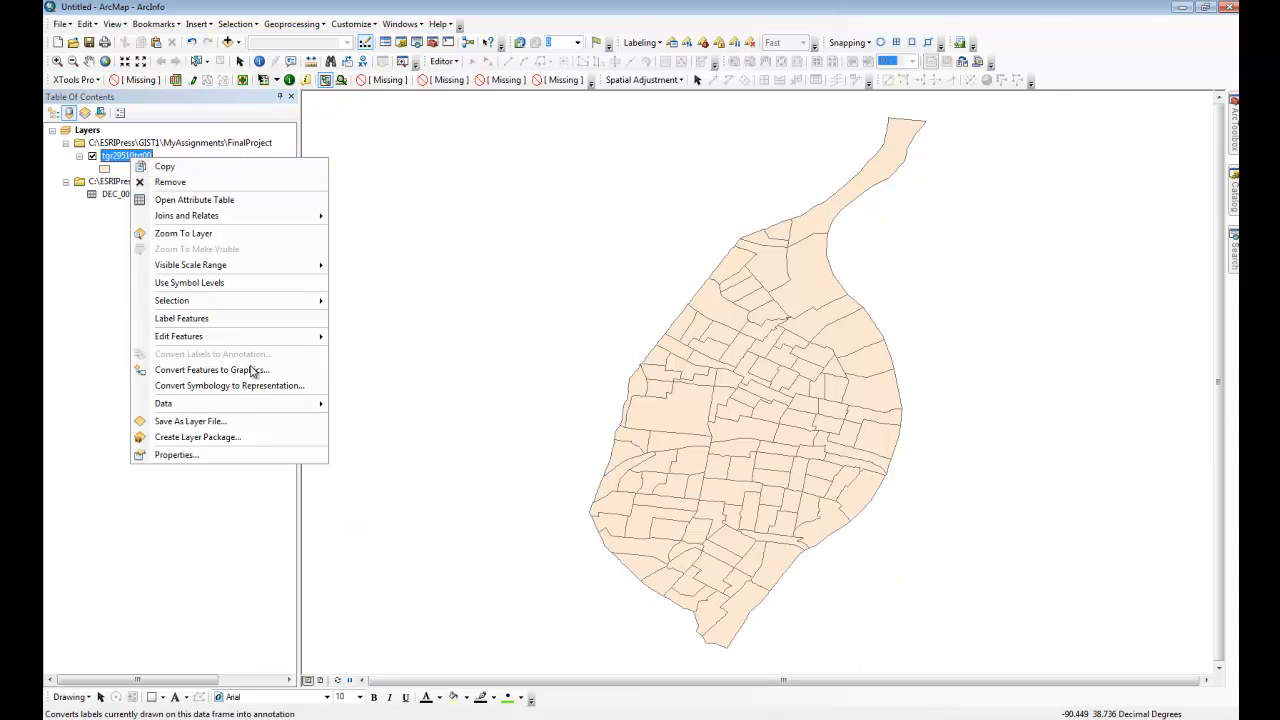
{"action": "mouse_move", "coordinate": [258, 403]}
{"action": "left_click", "coordinate": [355, 418]}
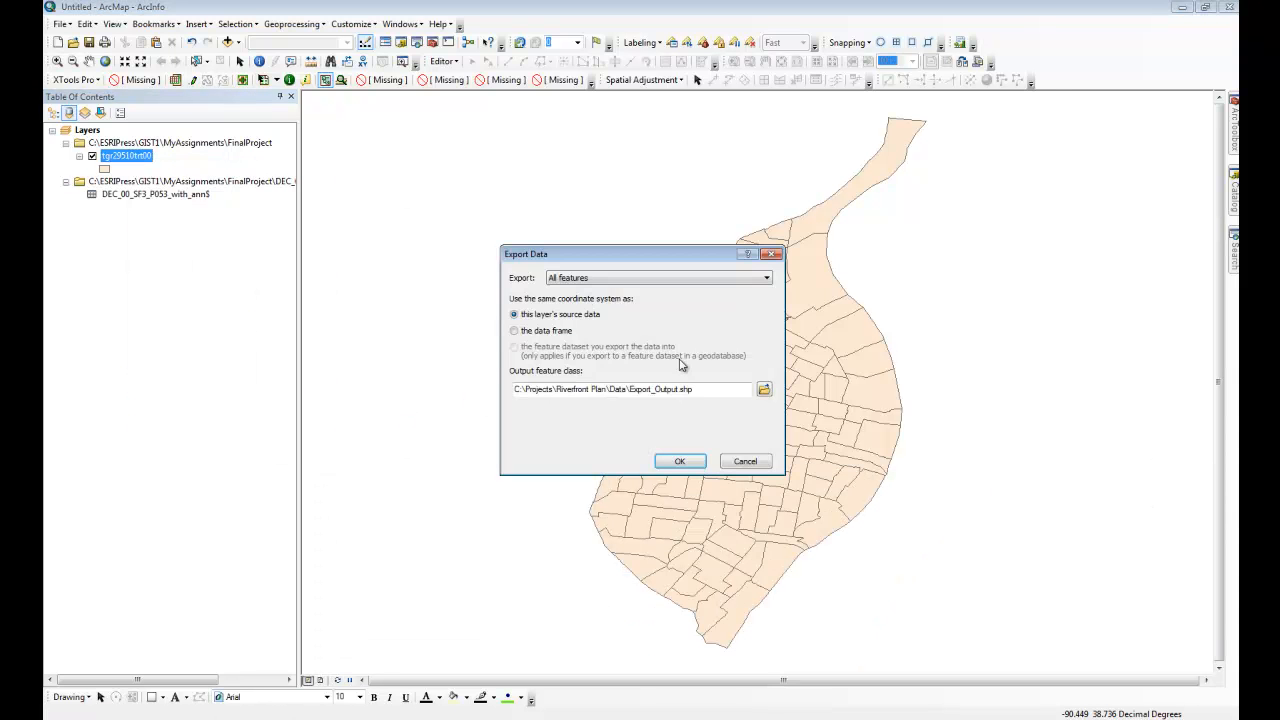
{"action": "left_click", "coordinate": [763, 392]}
{"action": "left_click", "coordinate": [664, 272]}
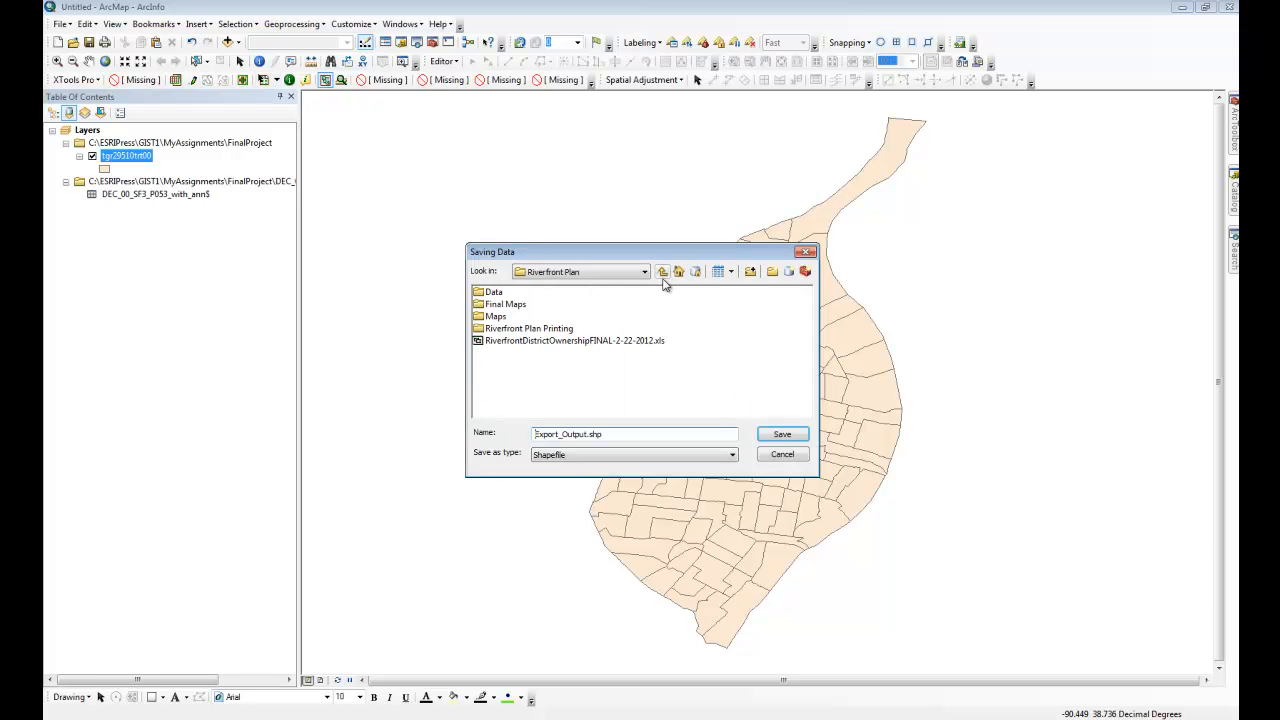
{"action": "left_click", "coordinate": [595, 274]}
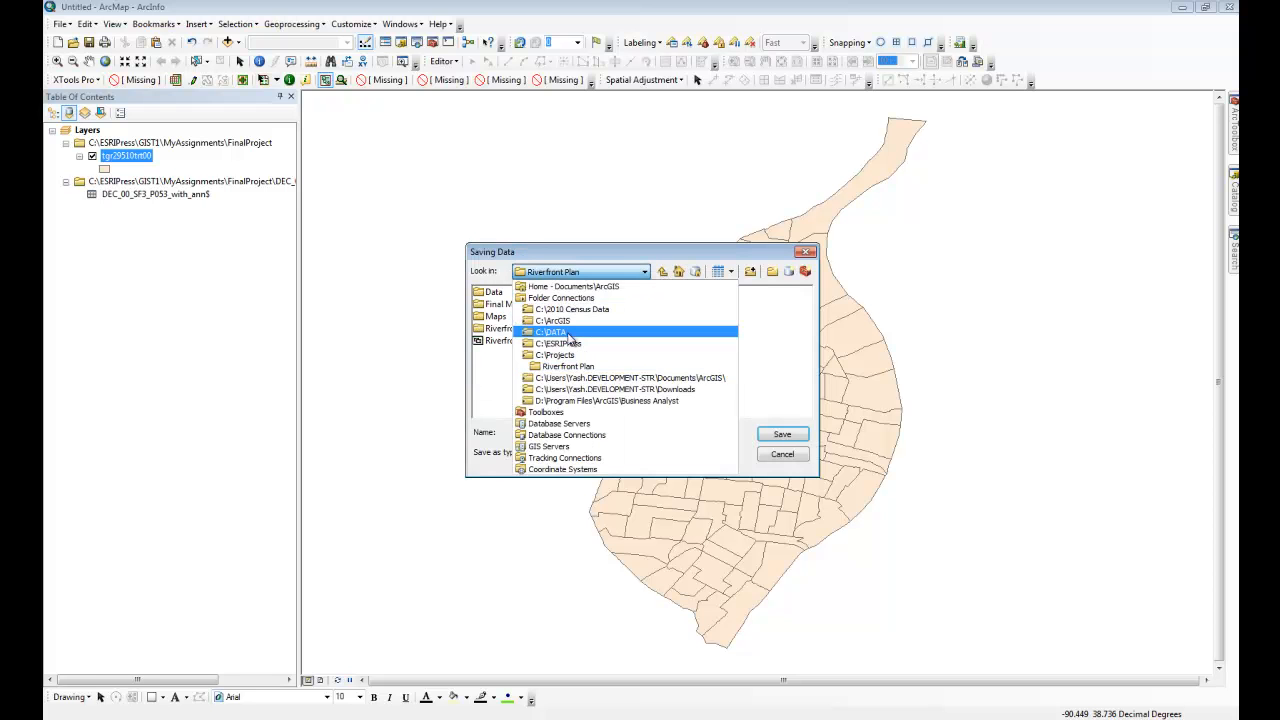
{"action": "left_click", "coordinate": [565, 343]}
{"action": "double_click", "coordinate": [497, 291]}
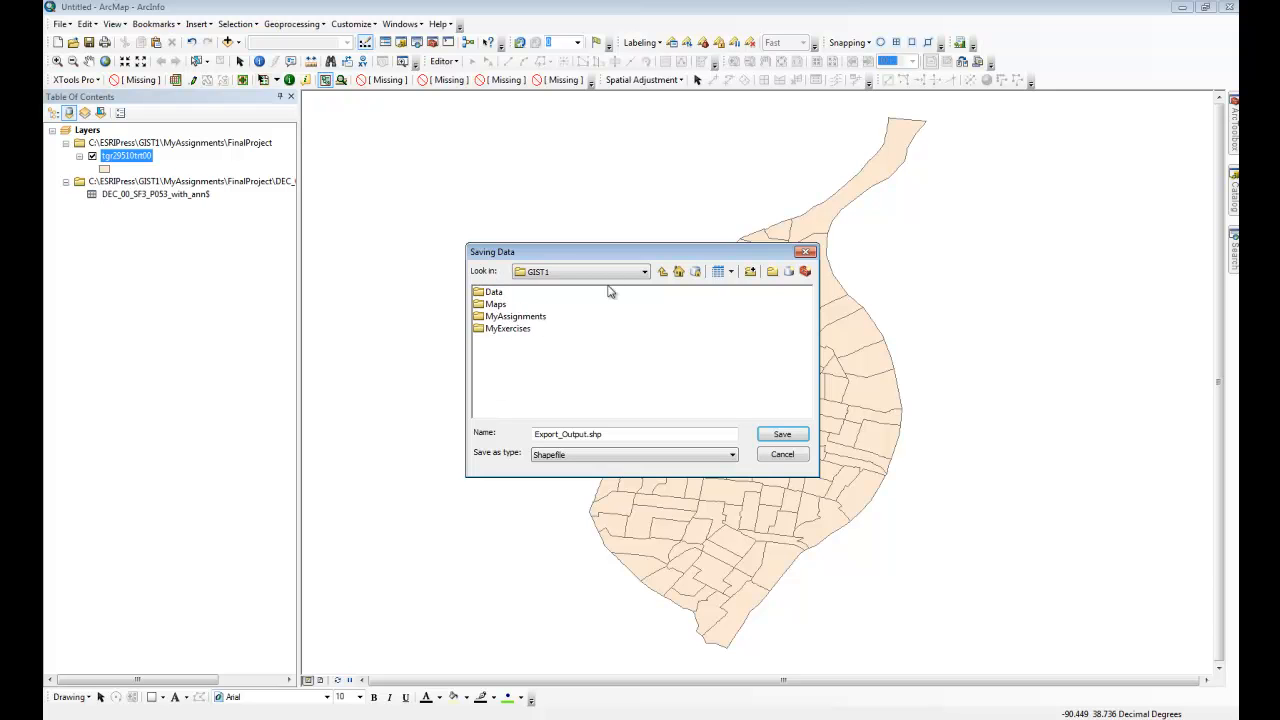
{"action": "left_click", "coordinate": [654, 273]}
{"action": "double_click", "coordinate": [498, 293]}
{"action": "double_click", "coordinate": [528, 318]}
{"action": "double_click", "coordinate": [587, 316]}
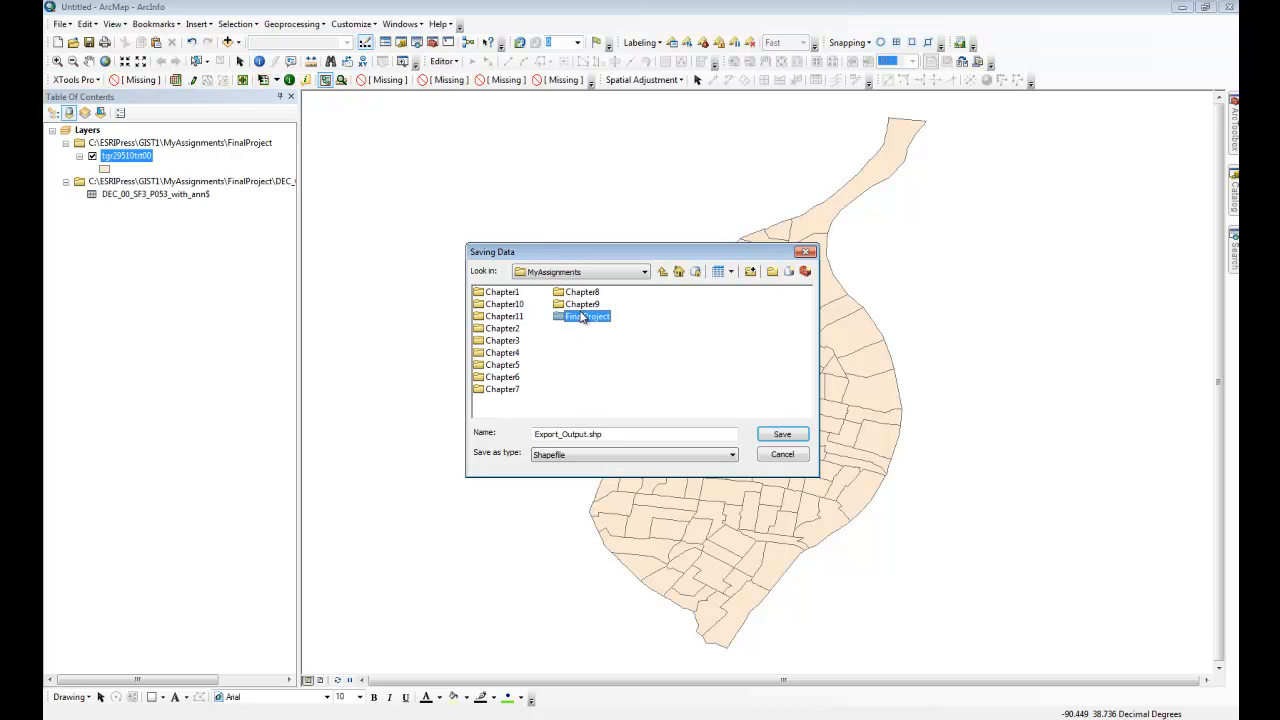
Step: Create a file geodatabase in FinalProject named FinalProject_ plus the author's first name, with geodatabase feature classes as the output type
{"action": "left_click", "coordinate": [788, 272]}
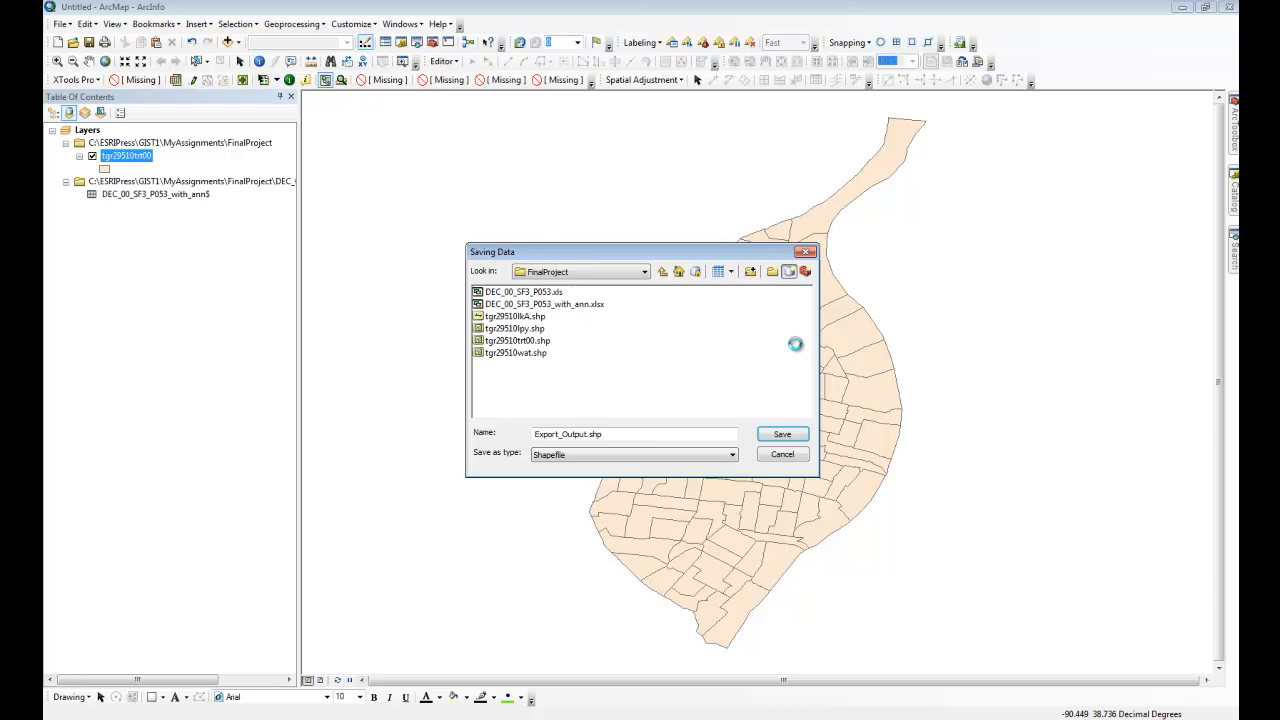
{"action": "left_click", "coordinate": [598, 460]}
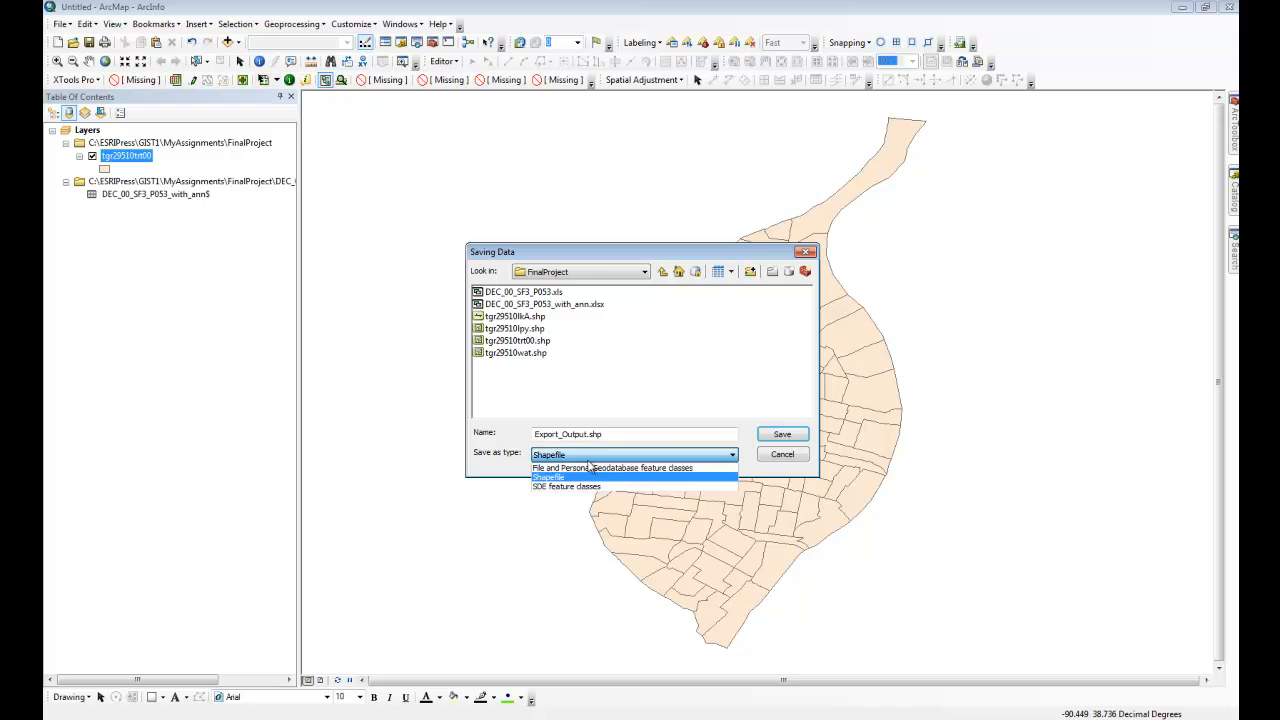
{"action": "left_click", "coordinate": [570, 467]}
{"action": "left_click", "coordinate": [522, 292]}
{"action": "left_click_drag", "start_coordinate": [570, 293], "coordinate": [436, 292]}
{"action": "type", "text": "FinalProjec"}
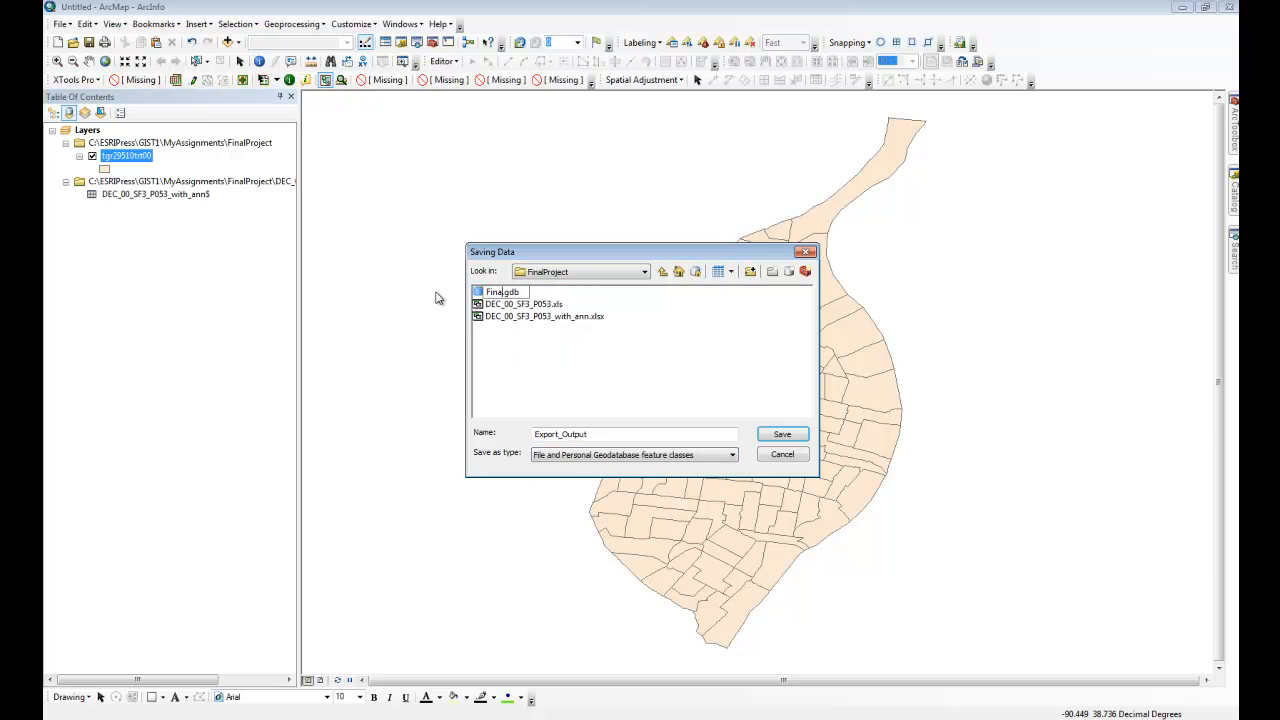
{"action": "type", "text": "t_Yash"}
Step: Export the joined tracts into the new geodatabase as STL_Tracts_Inc and add the exported layer to the map
{"action": "double_click", "coordinate": [524, 292]}
{"action": "left_click_drag", "start_coordinate": [590, 434], "coordinate": [500, 432]}
{"action": "type", "text": "Tracts_Inc"}
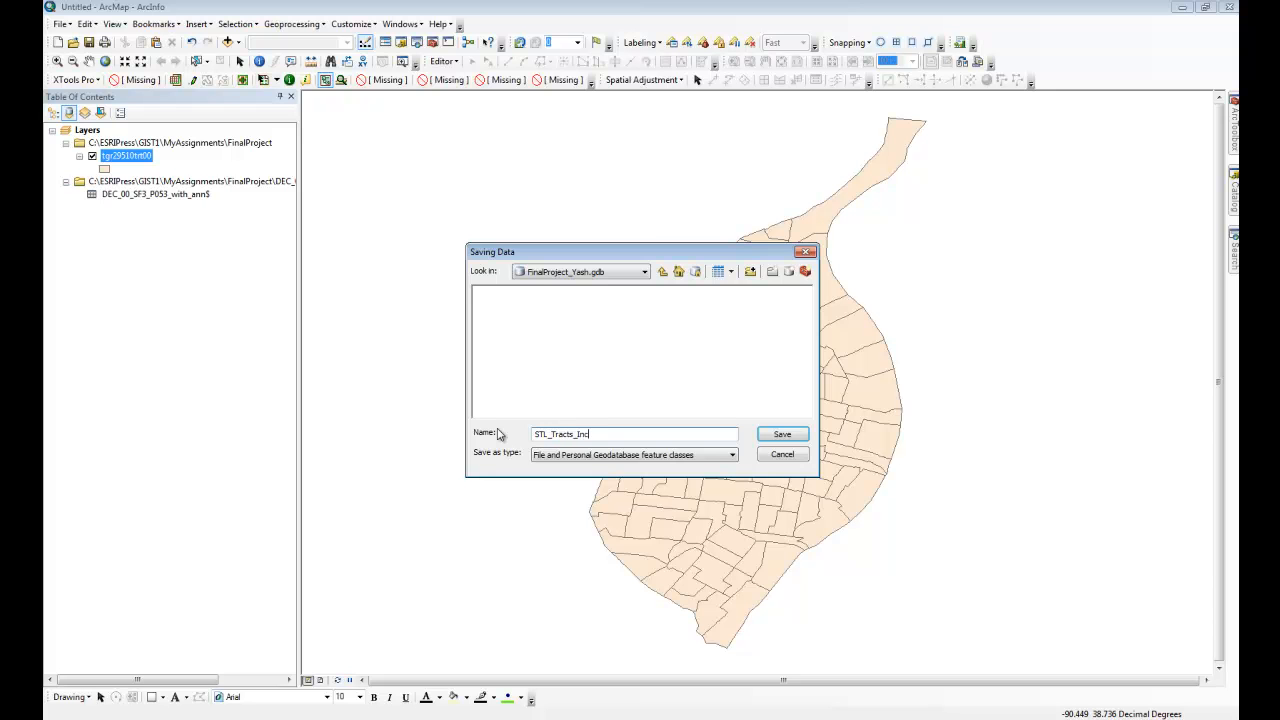
{"action": "key", "text": "Return"}
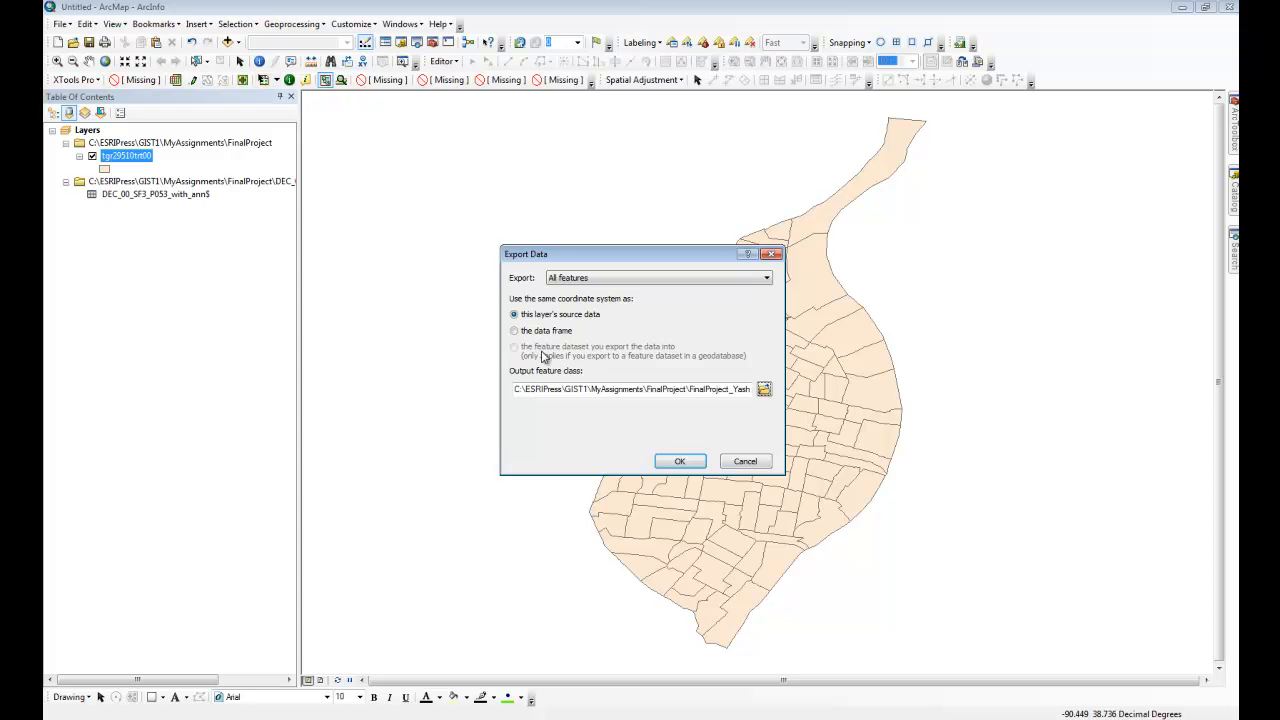
{"action": "left_click", "coordinate": [682, 460]}
{"action": "left_click", "coordinate": [687, 420]}
Step: Remove the original tract shapefile source and the income workbook source from the map's contents
{"action": "right_click", "coordinate": [145, 182]}
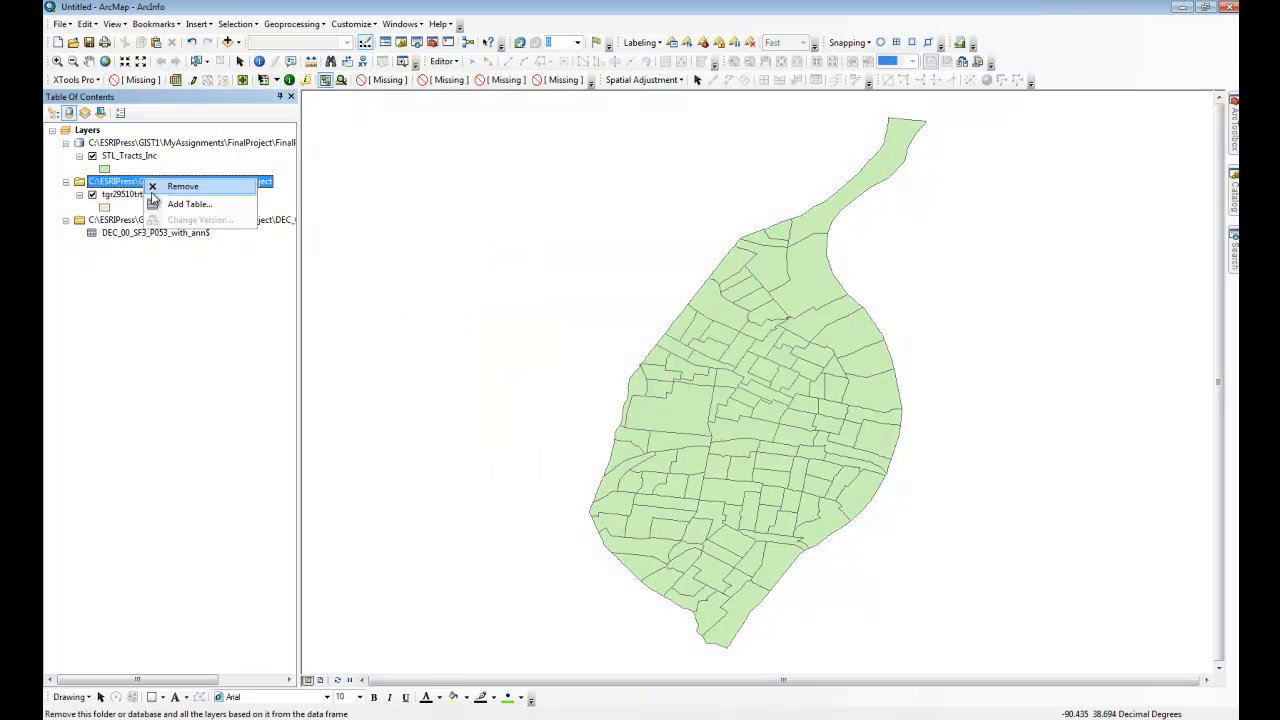
{"action": "left_click", "coordinate": [150, 192]}
{"action": "right_click", "coordinate": [136, 182]}
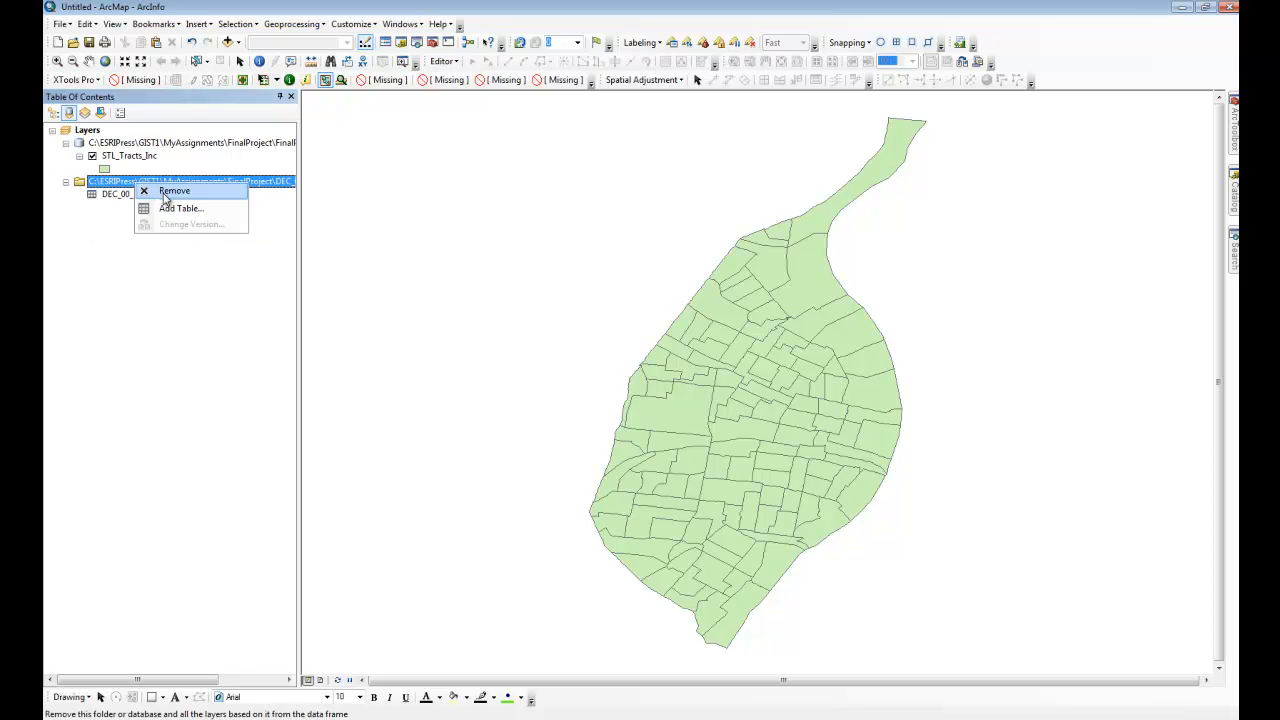
{"action": "left_click", "coordinate": [170, 192]}
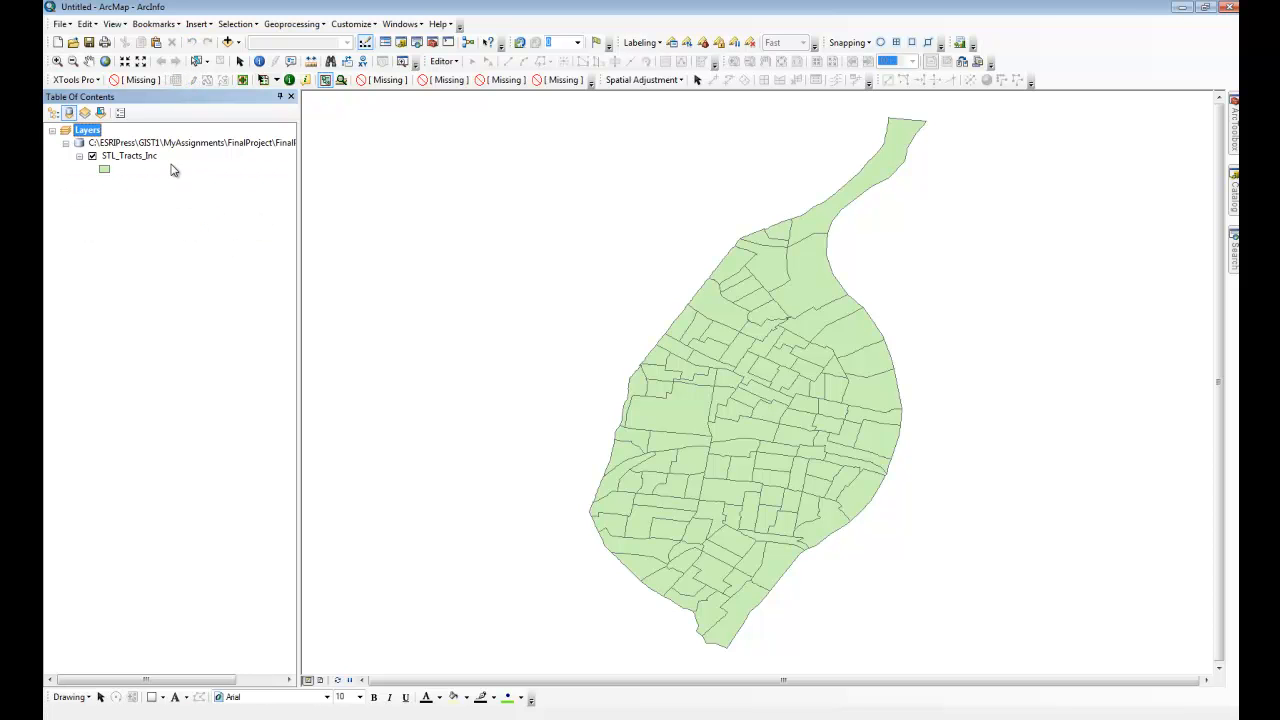
Step: Add the tgr29510lkA.shp street and tgr29510wat.shp water shapefiles from the FinalProject folder to the map
{"action": "left_click", "coordinate": [228, 42]}
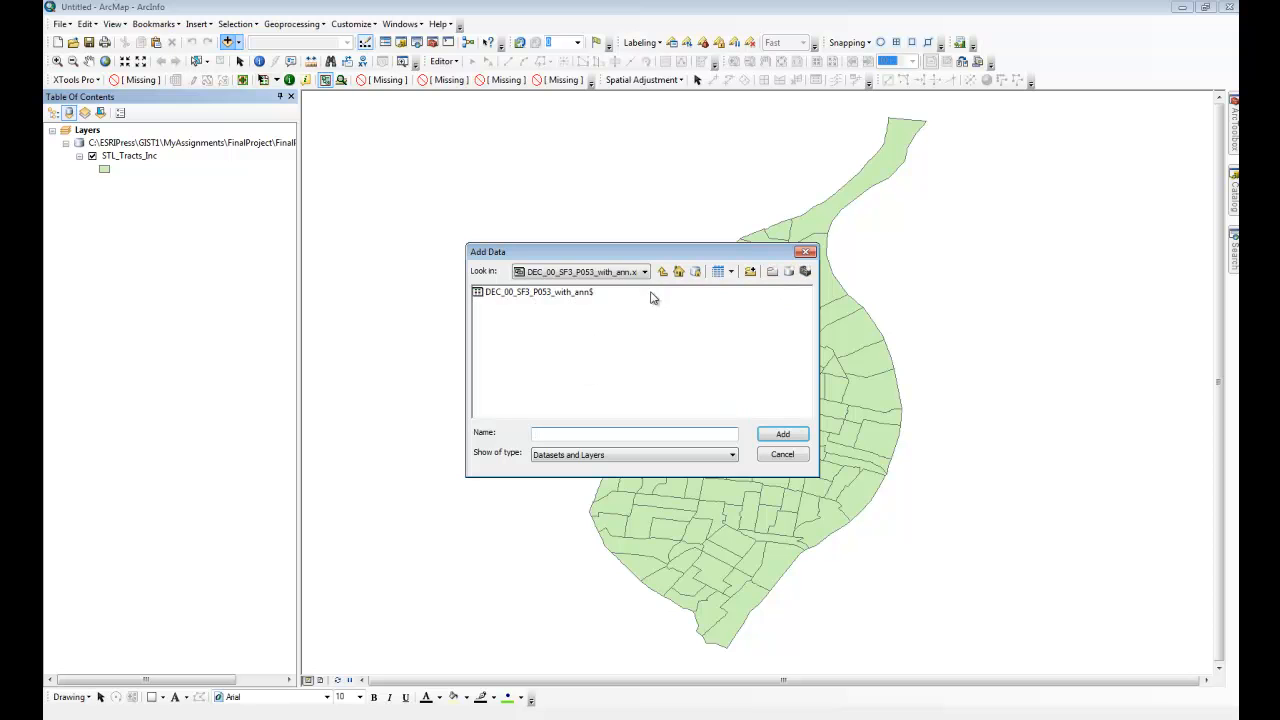
{"action": "left_click", "coordinate": [663, 273]}
{"action": "left_click", "coordinate": [665, 277]}
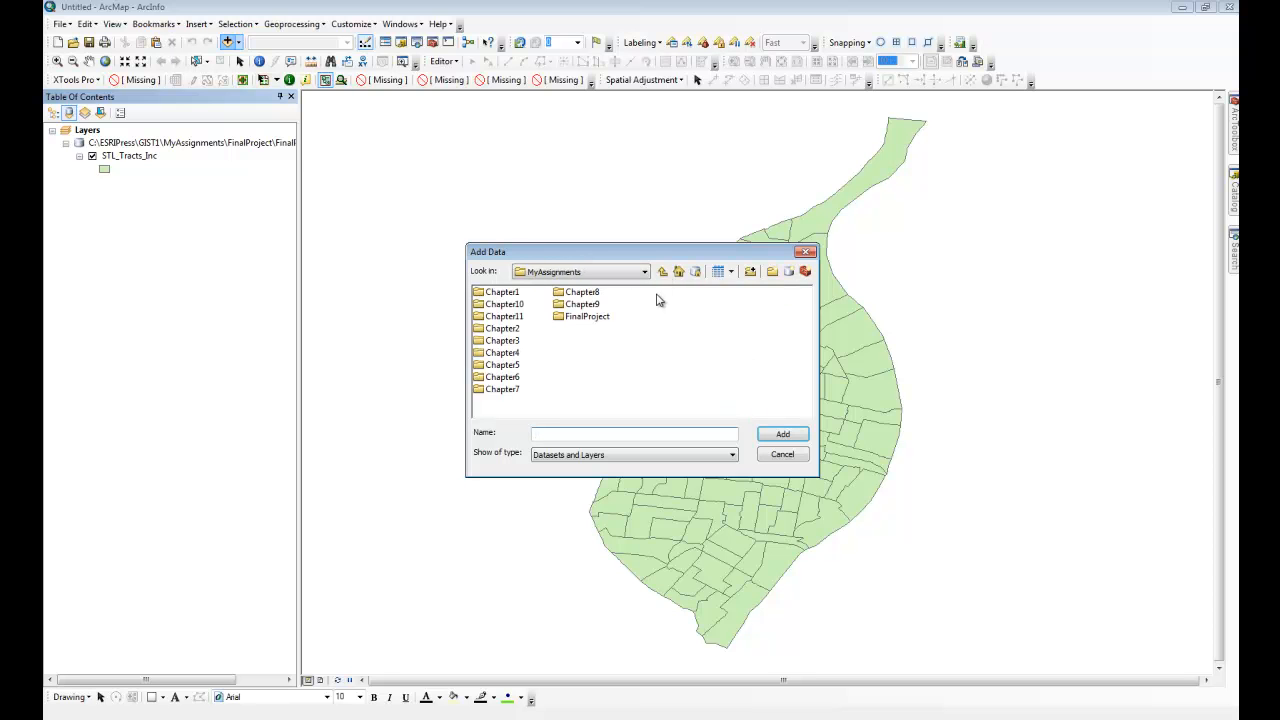
{"action": "double_click", "coordinate": [597, 317]}
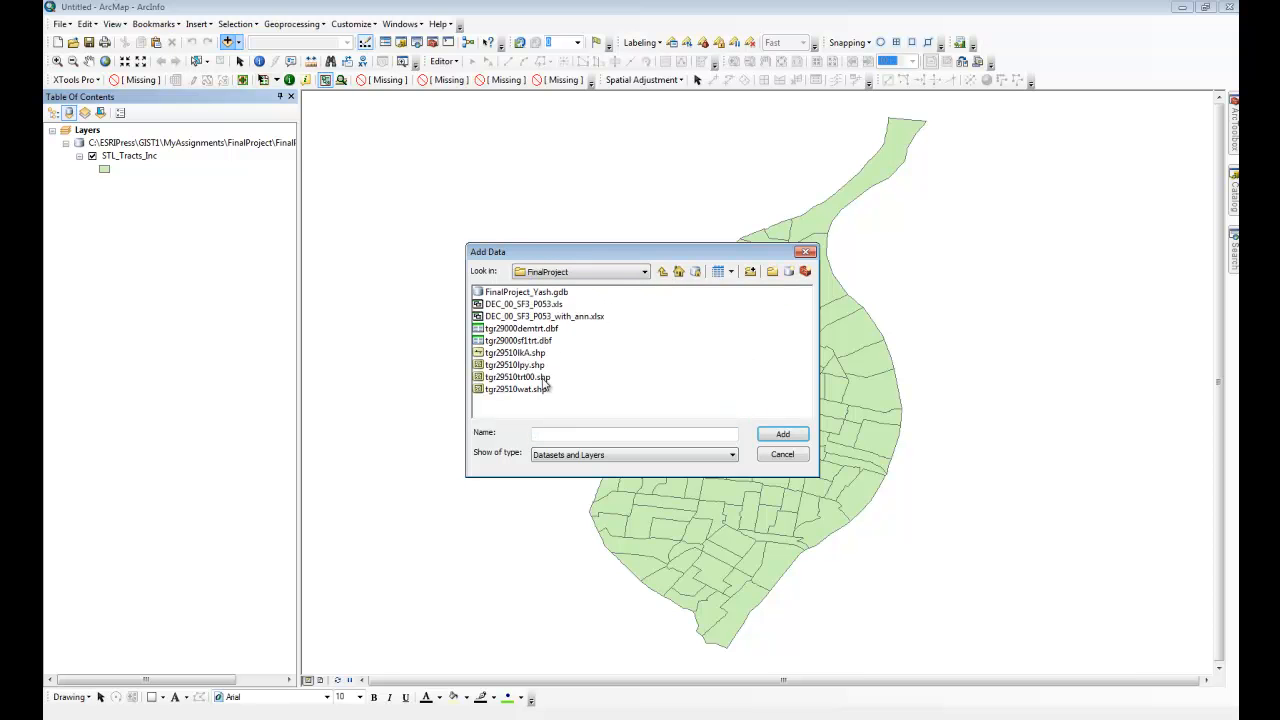
{"action": "left_click", "coordinate": [520, 353]}
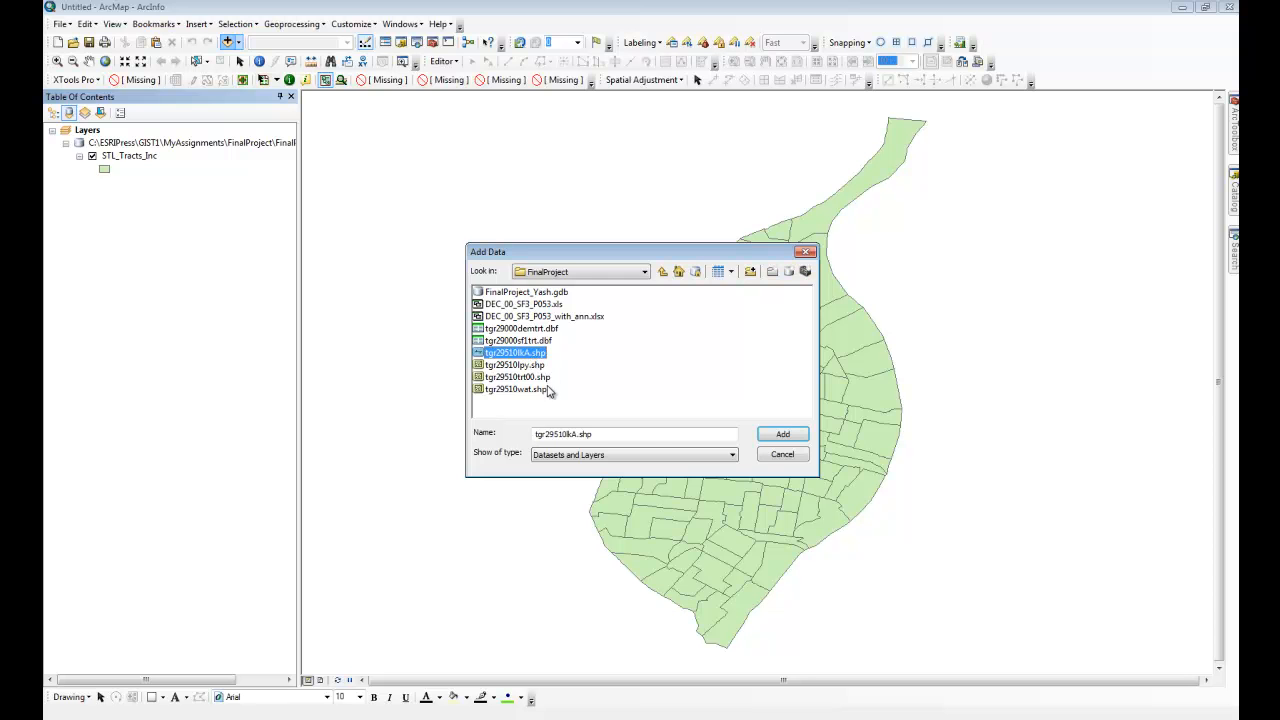
{"action": "left_click", "coordinate": [540, 390], "text": "ctrl"}
{"action": "left_click", "coordinate": [783, 434]}
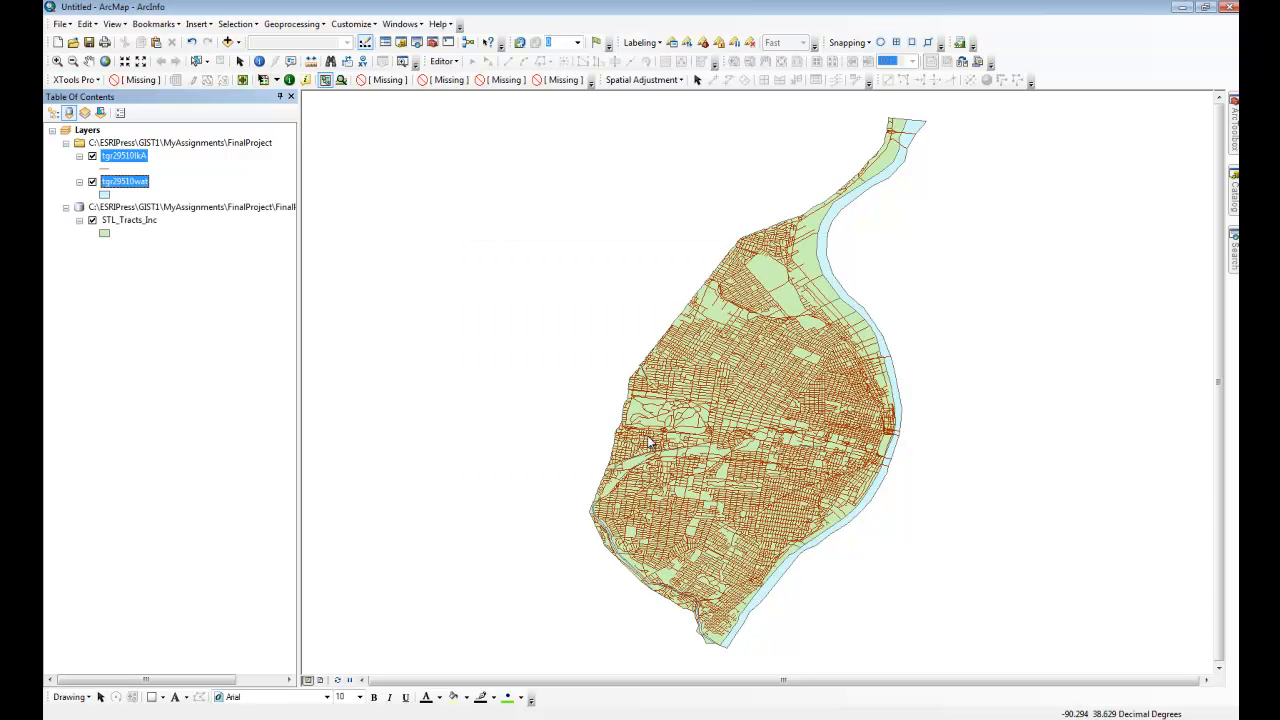
Step: Recolor the tgr29510lkA street lines light gray and apply the preset Blue fill symbol to the tgr29510wat water layer
{"action": "left_click", "coordinate": [222, 346]}
{"action": "left_click", "coordinate": [104, 168]}
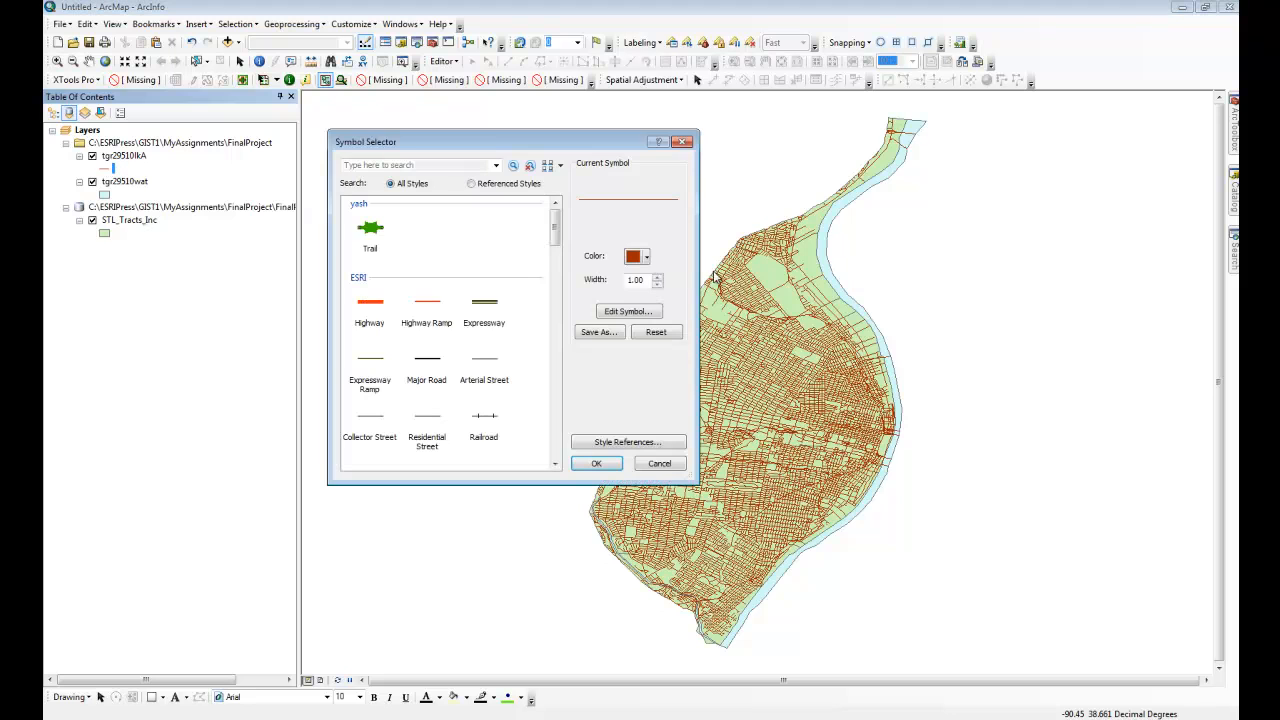
{"action": "left_click", "coordinate": [646, 256]}
{"action": "left_click", "coordinate": [640, 276]}
{"action": "left_click", "coordinate": [597, 463]}
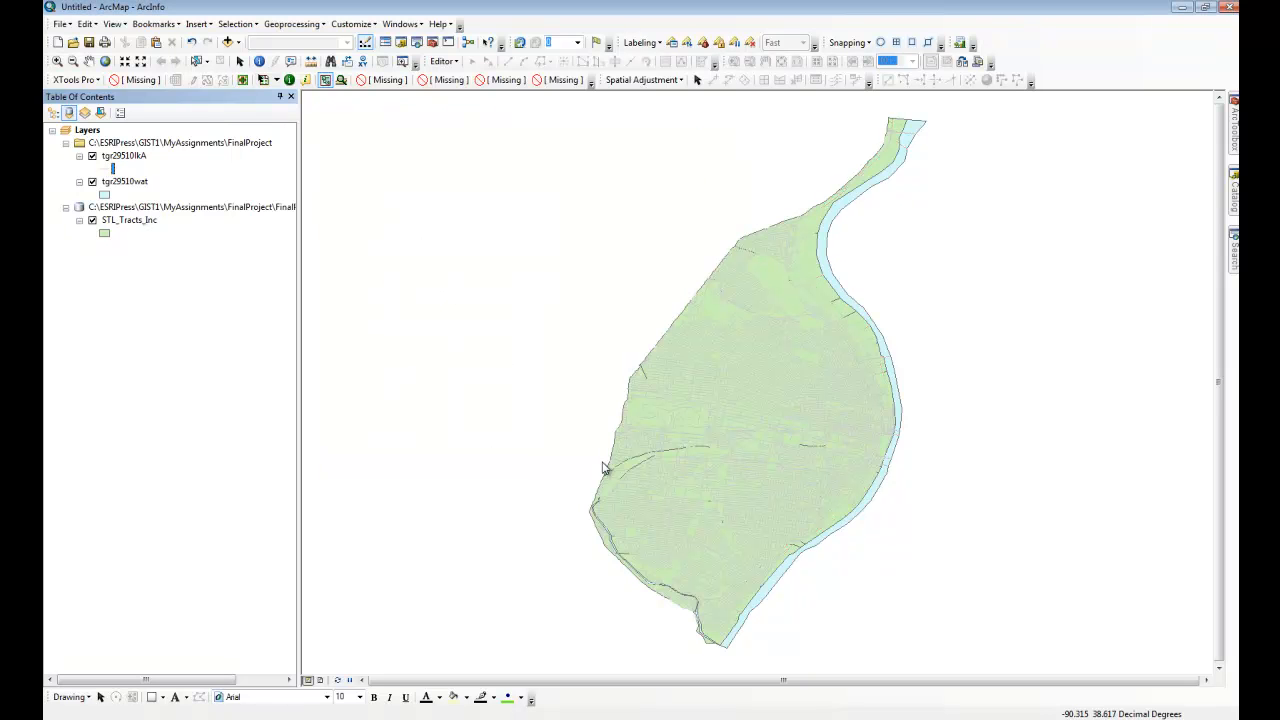
{"action": "left_click", "coordinate": [105, 195]}
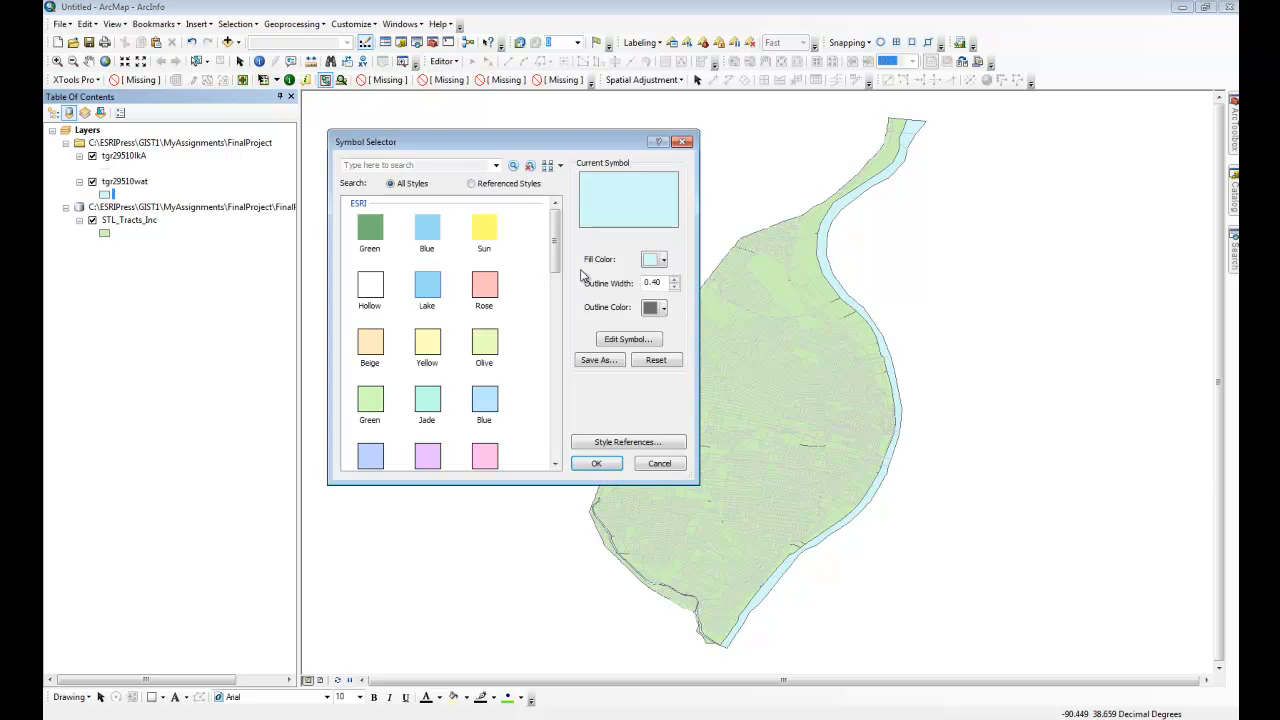
{"action": "double_click", "coordinate": [429, 248]}
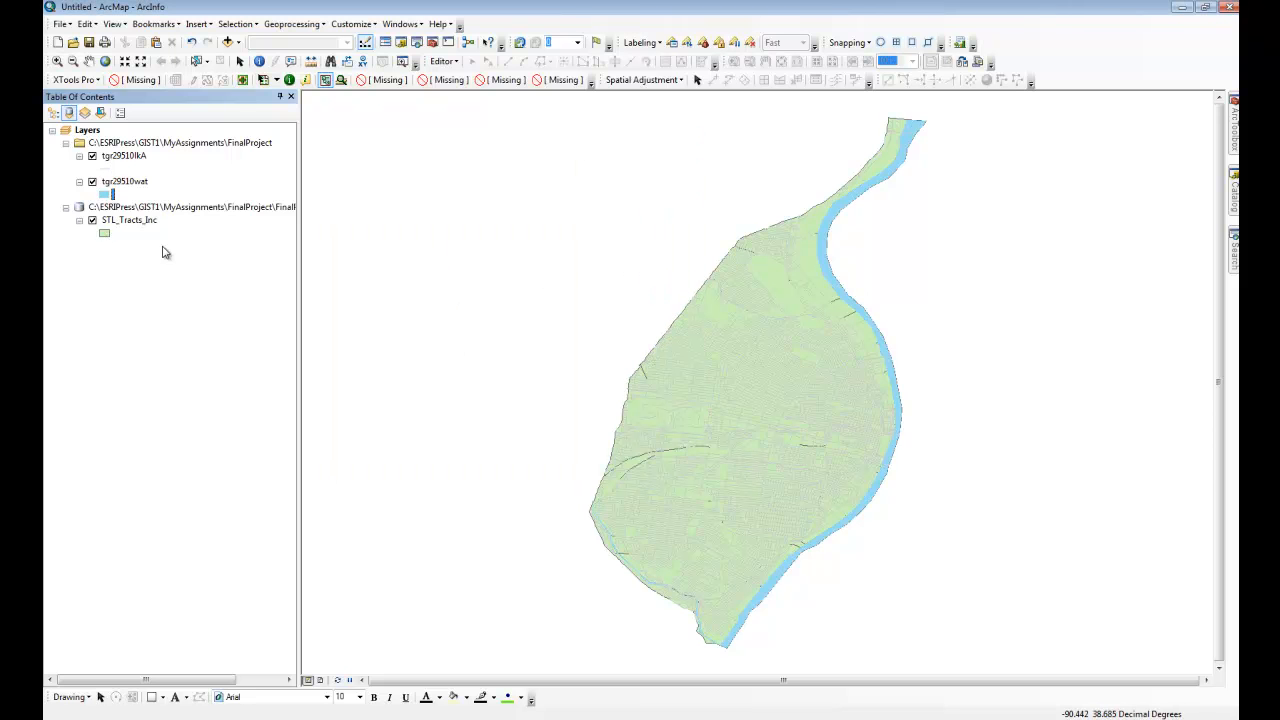
Step: Apply the Hollow symbol to STL_Tracts_Inc and move it above the street and water layers in the drawing order
{"action": "left_click", "coordinate": [104, 233]}
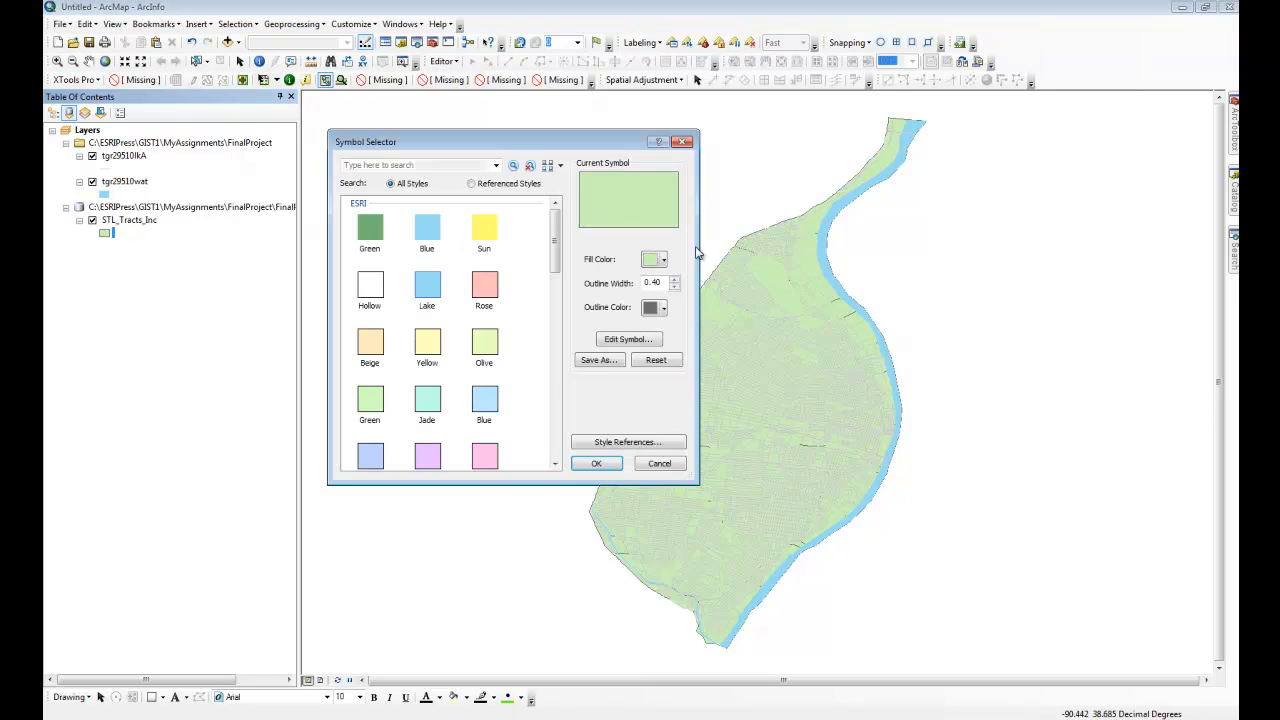
{"action": "left_click", "coordinate": [651, 261]}
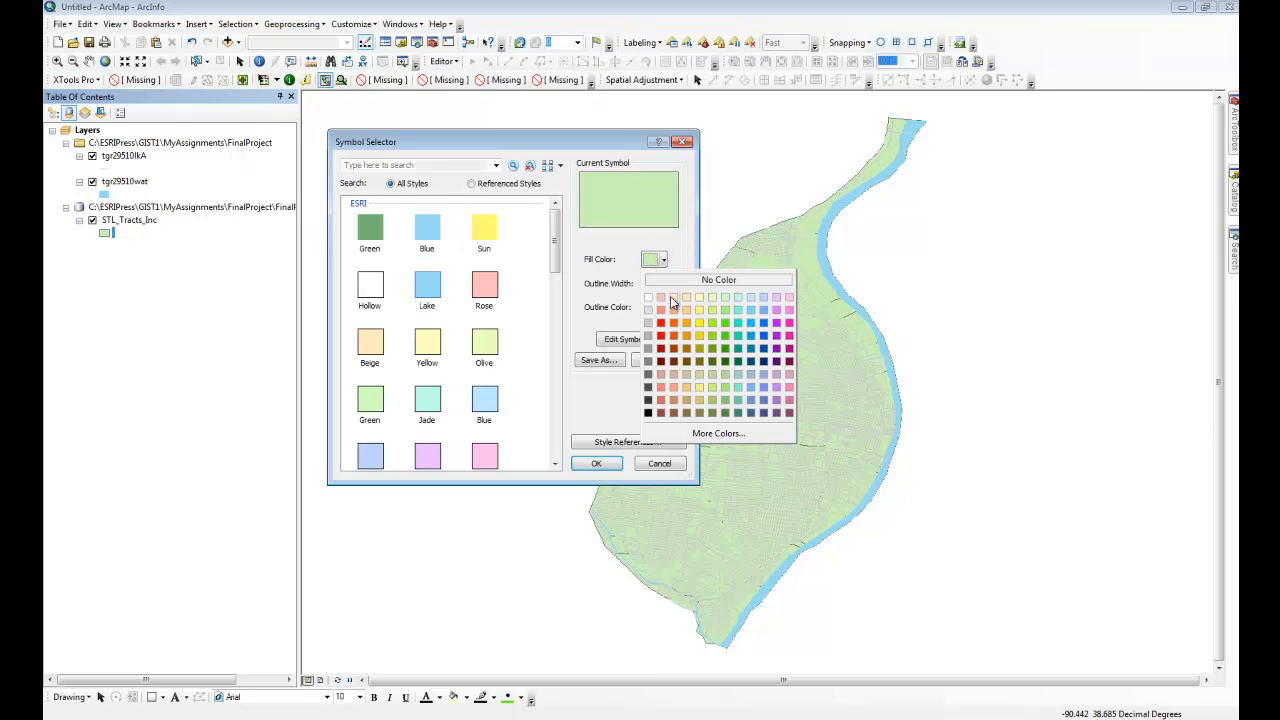
{"action": "left_click", "coordinate": [396, 300]}
{"action": "left_click", "coordinate": [372, 290]}
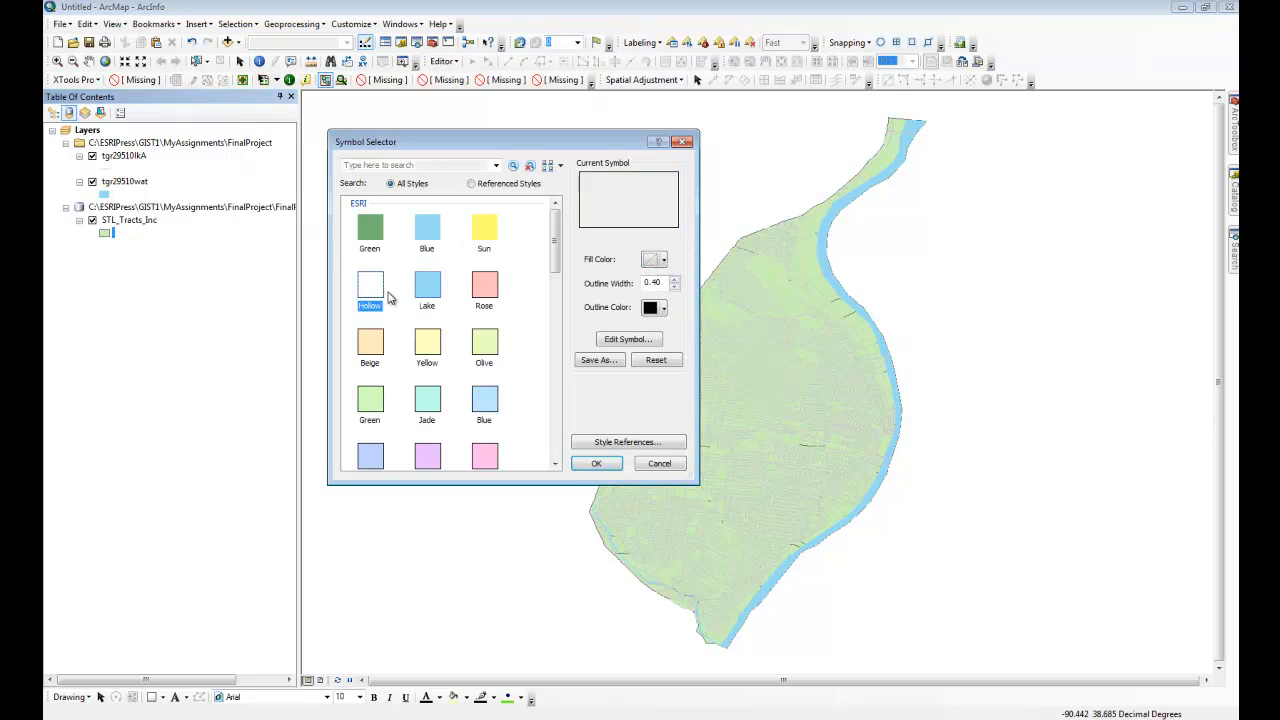
{"action": "left_click", "coordinate": [596, 463]}
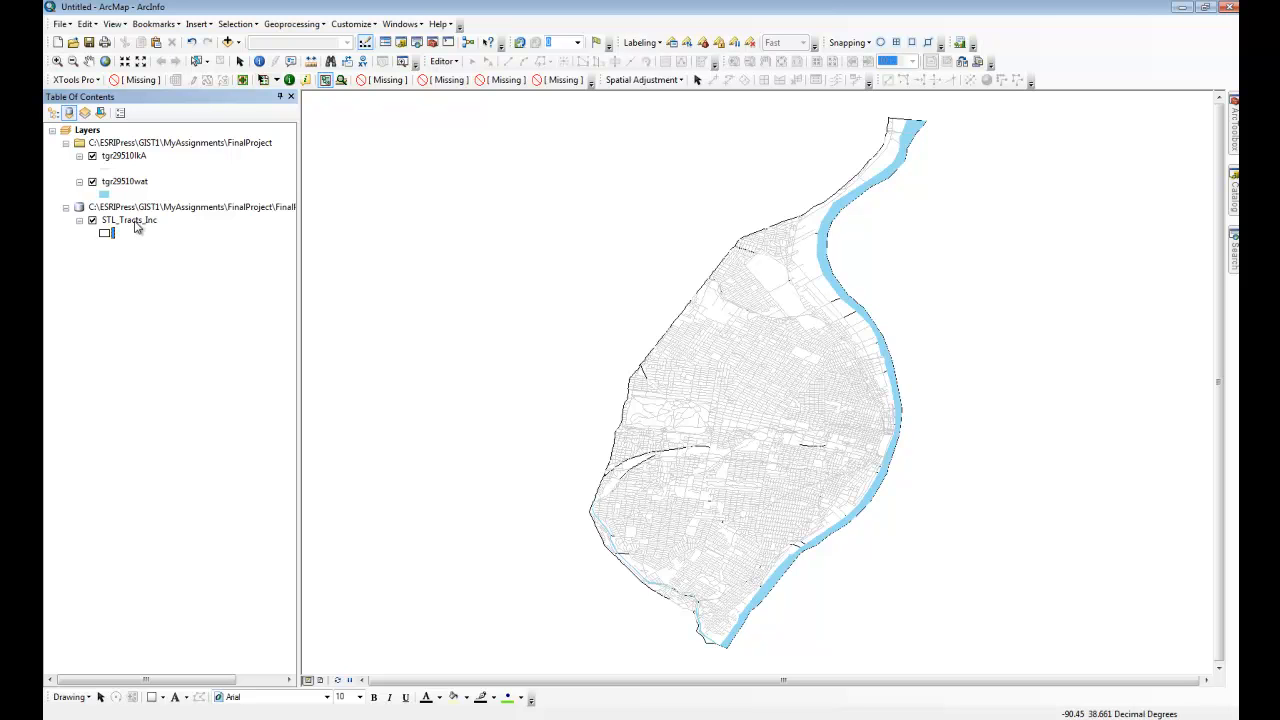
{"action": "left_click", "coordinate": [53, 112]}
{"action": "left_click_drag", "start_coordinate": [117, 197], "coordinate": [128, 140]}
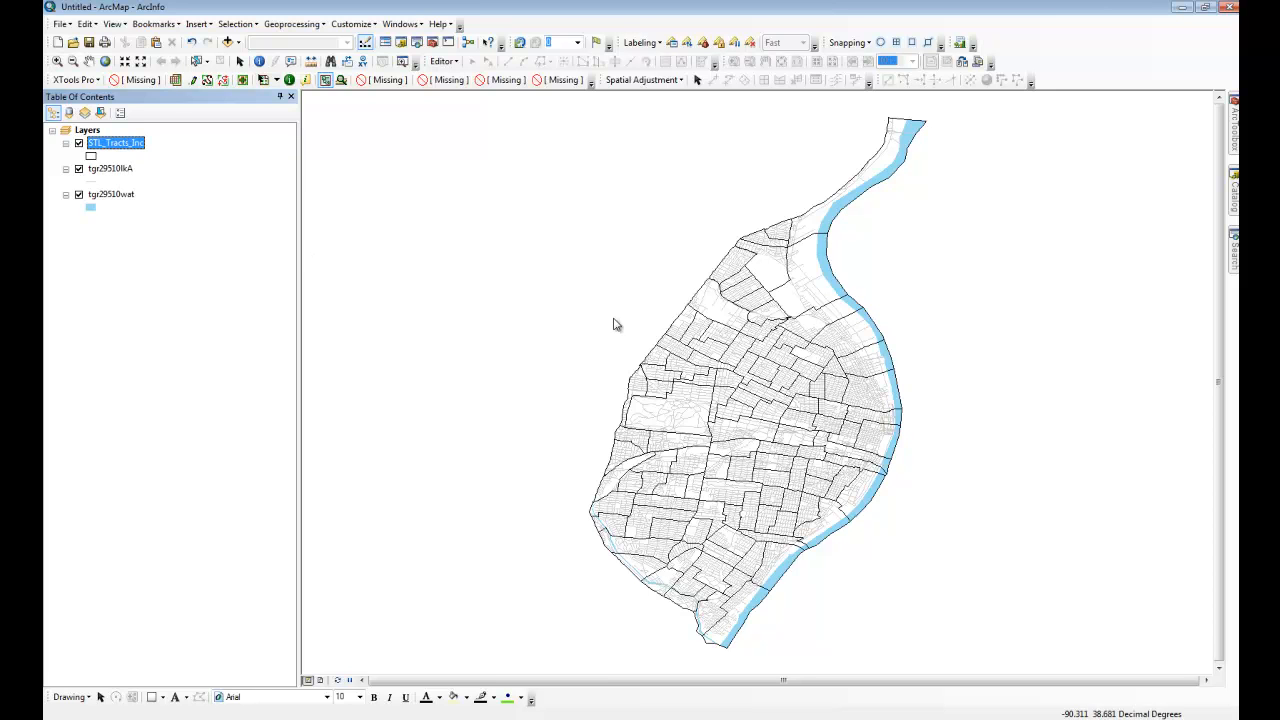